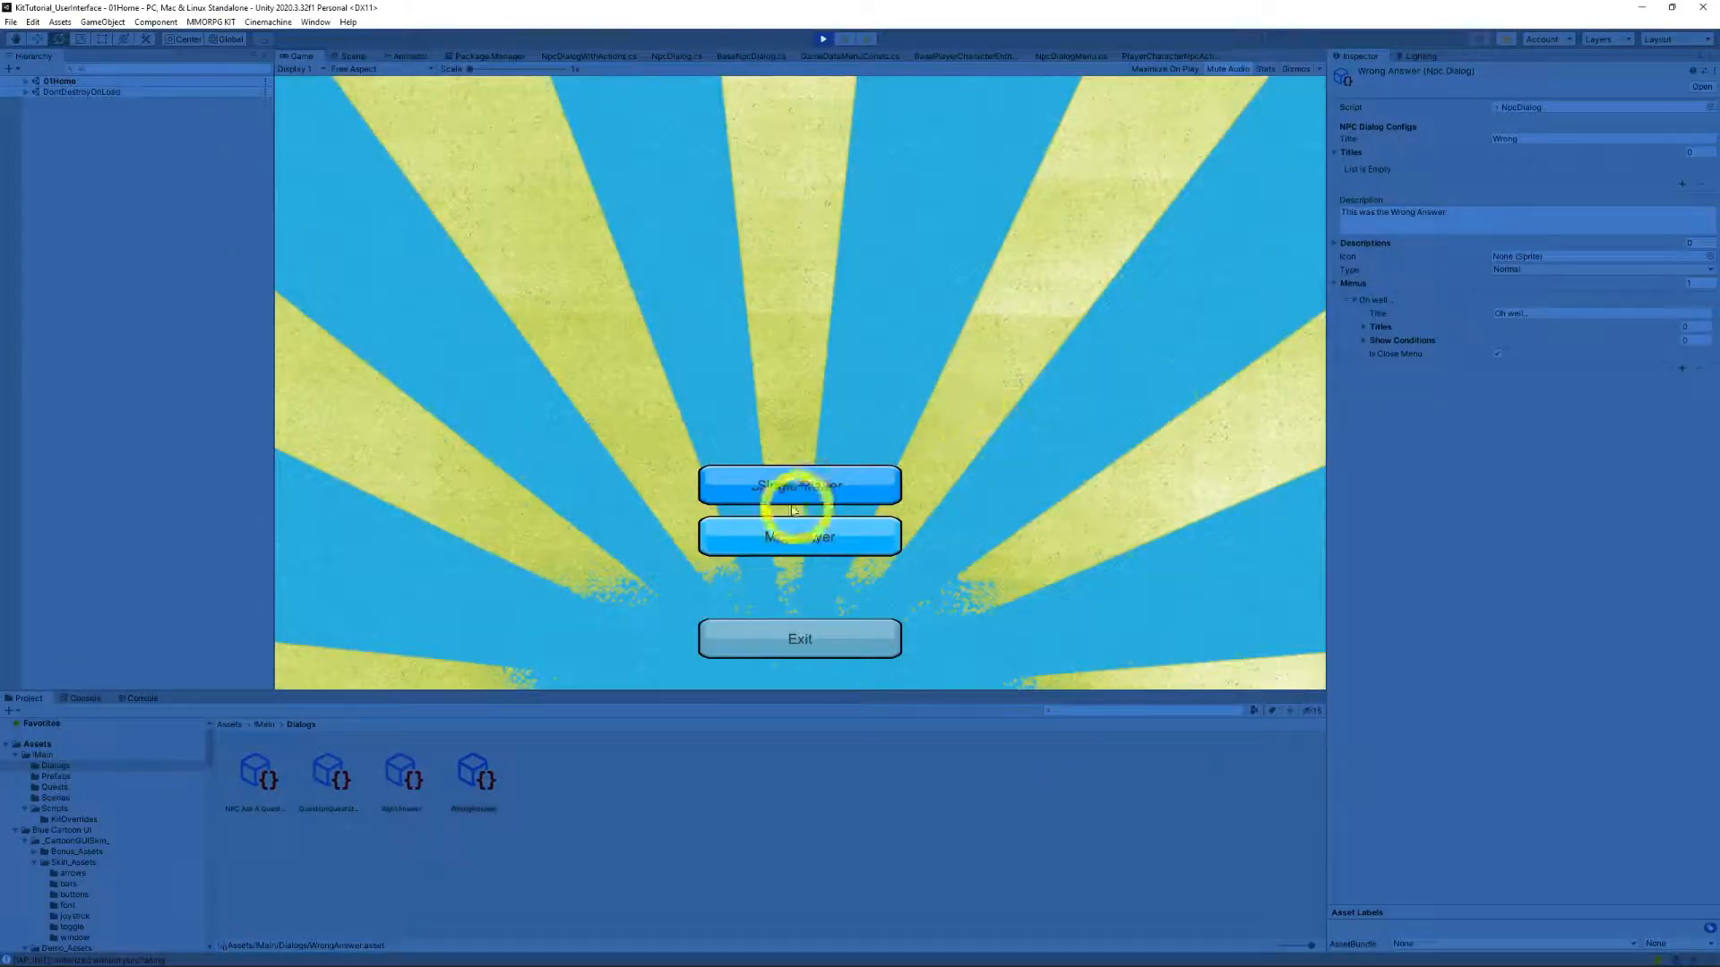
Step: Start a single-player game with a new male warrior character named Player
click(791, 502)
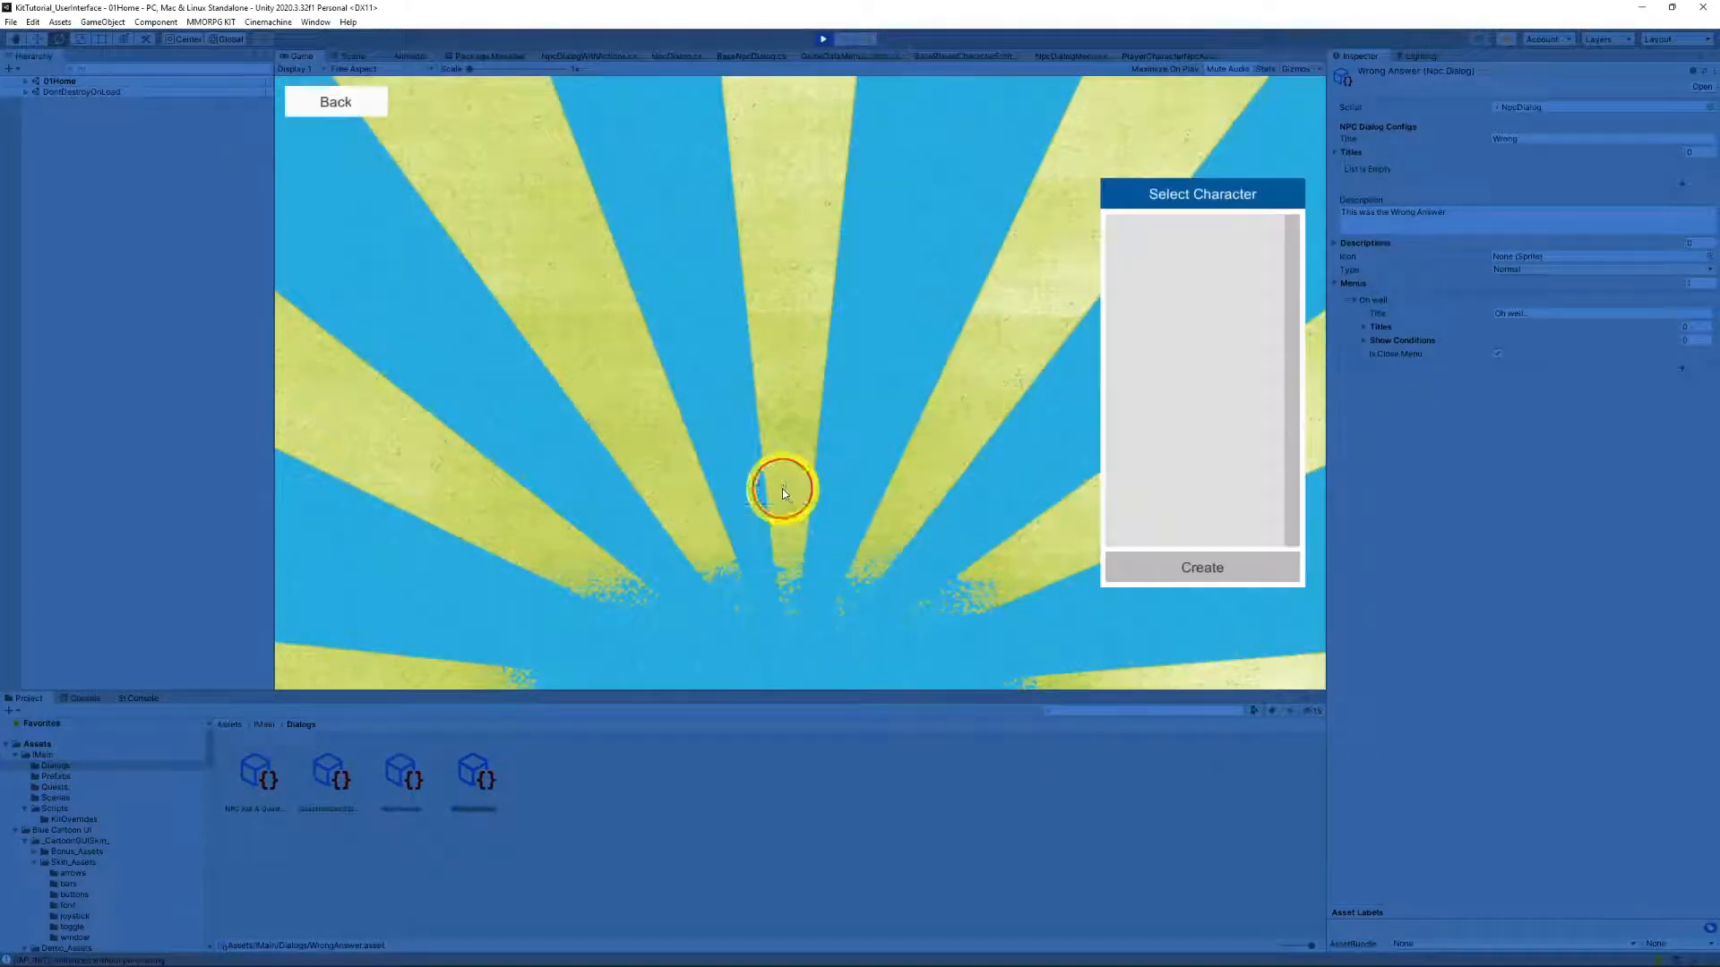
click(1163, 565)
click(830, 599)
text(Player)
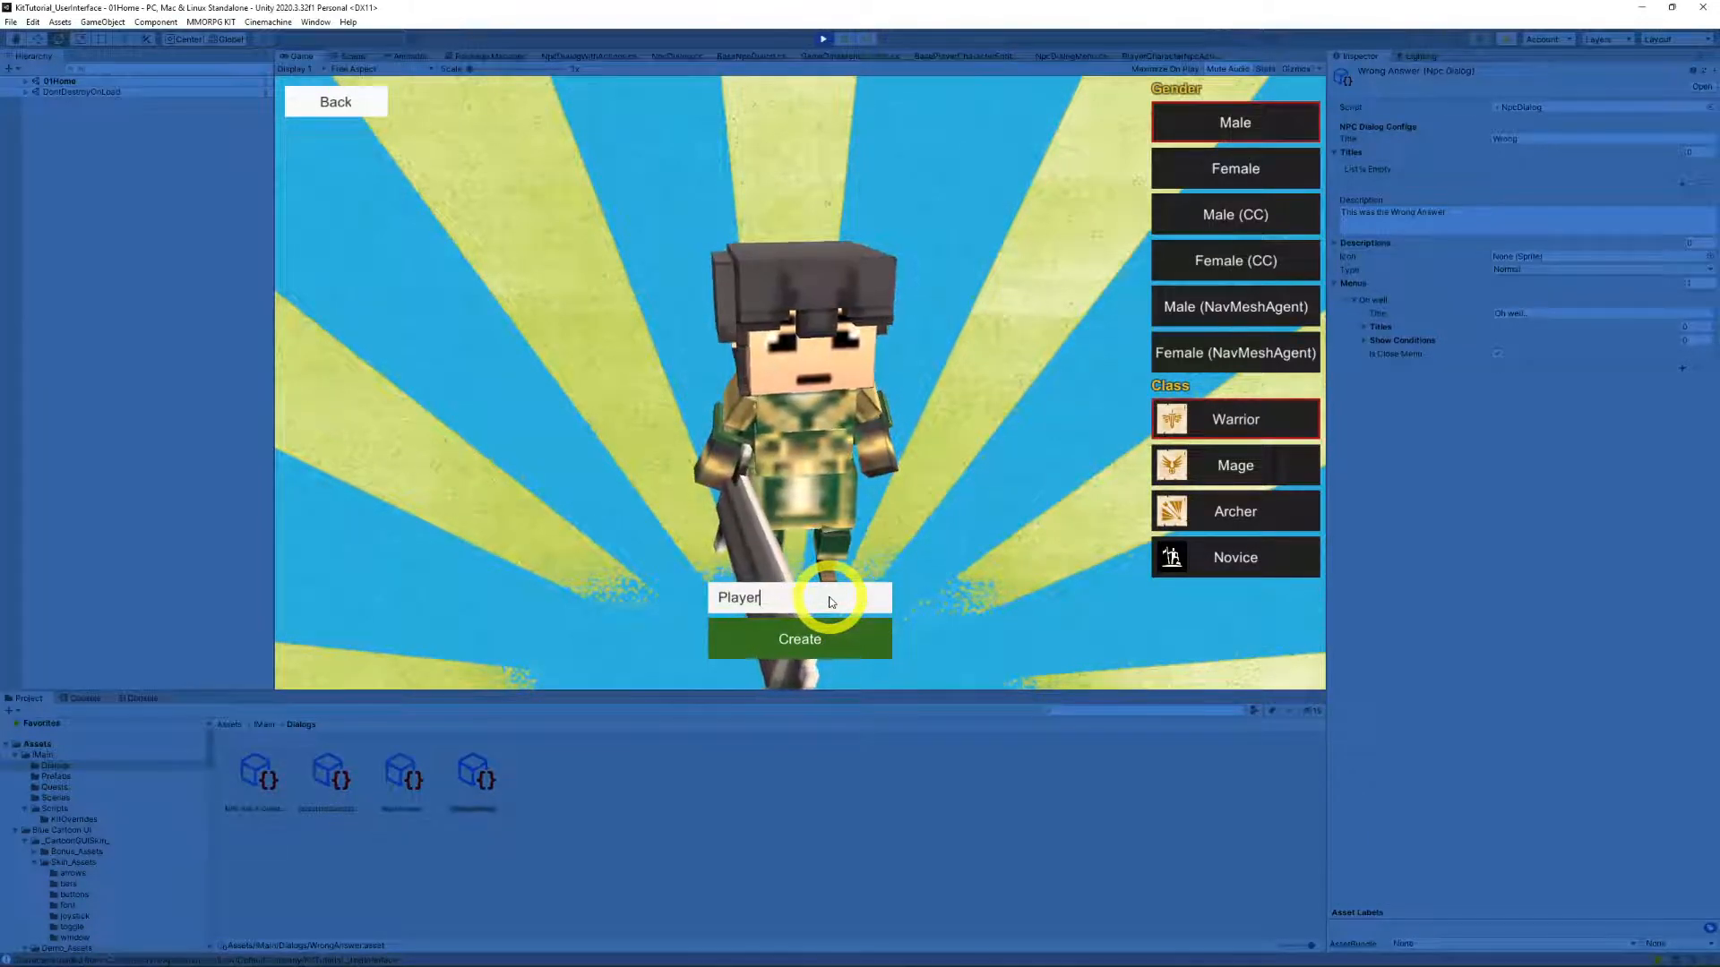
click(823, 632)
click(833, 595)
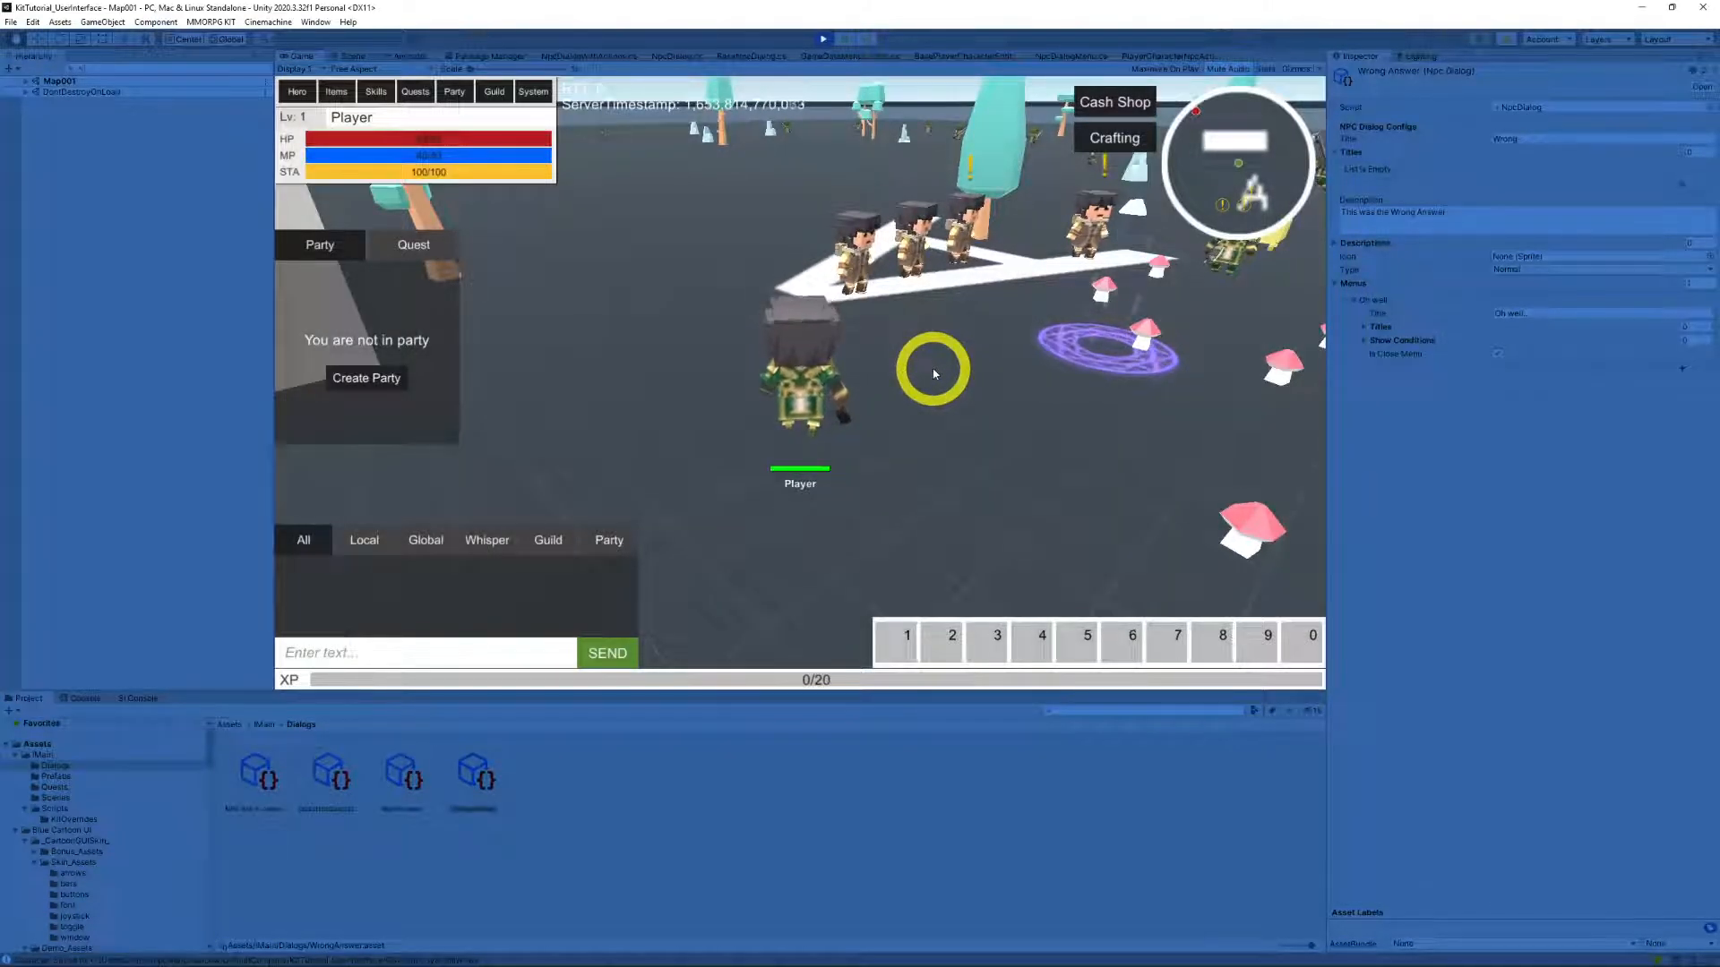
Step: Walk to the Fame Shop NPC and test declining its question repeatedly with "No, not yet."
scroll(933, 374, down, 3)
right_drag(933, 374, 922, 390)
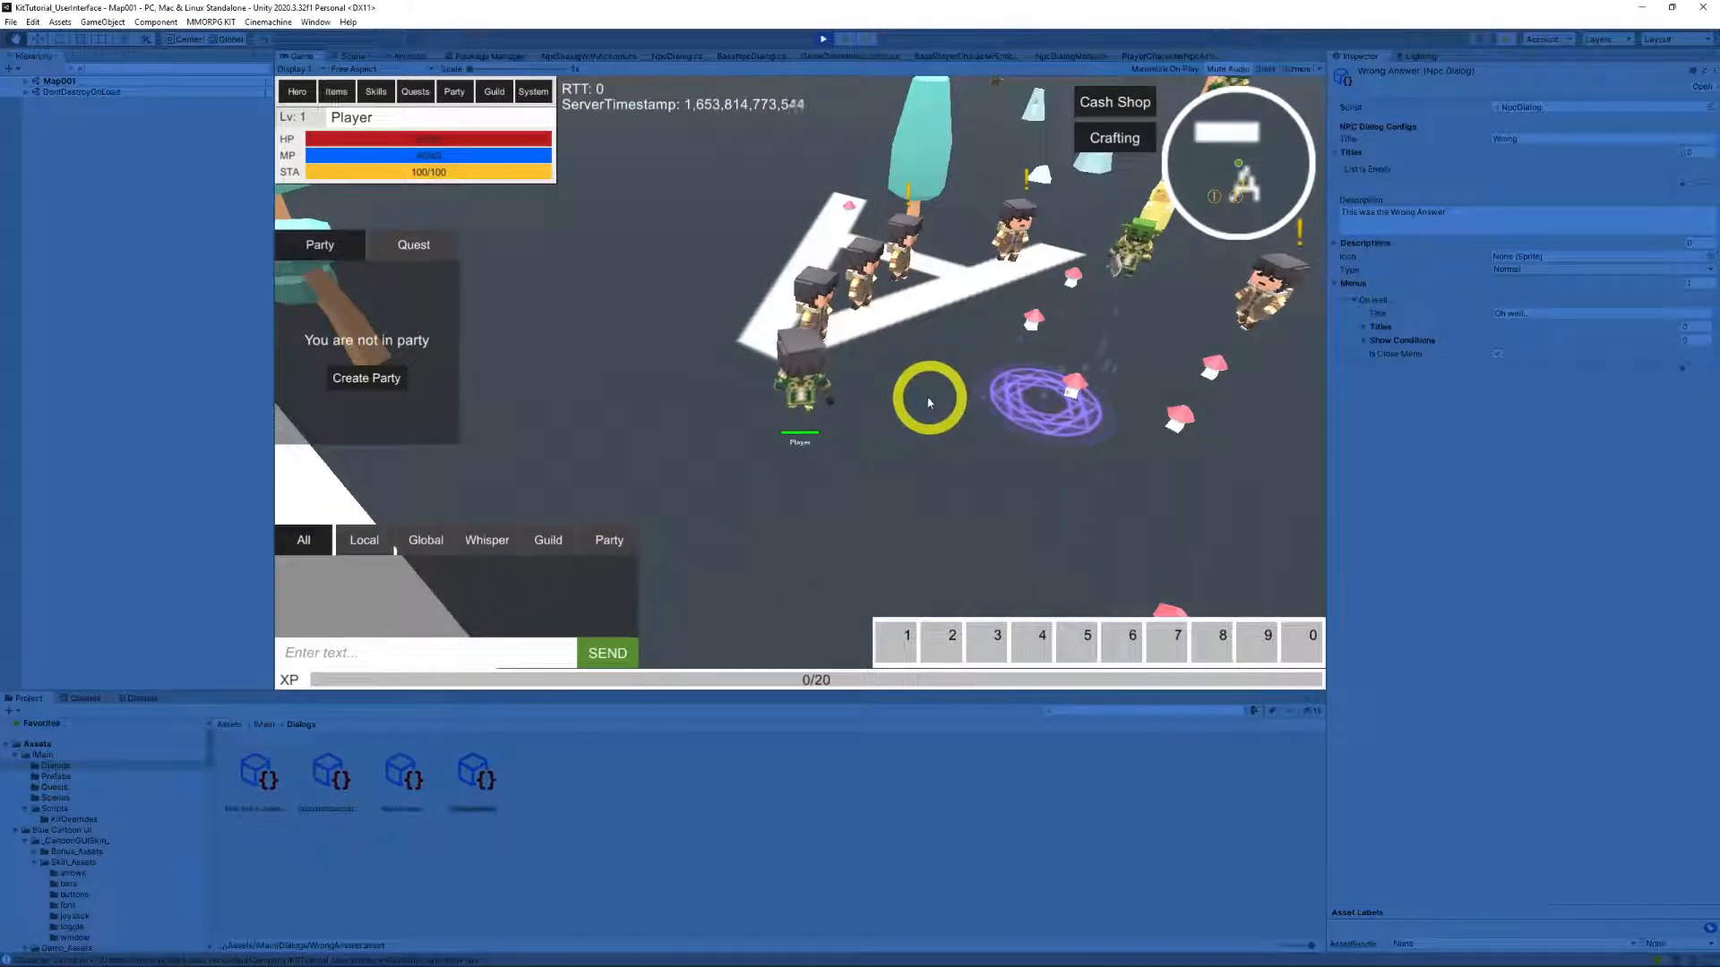
key(e)
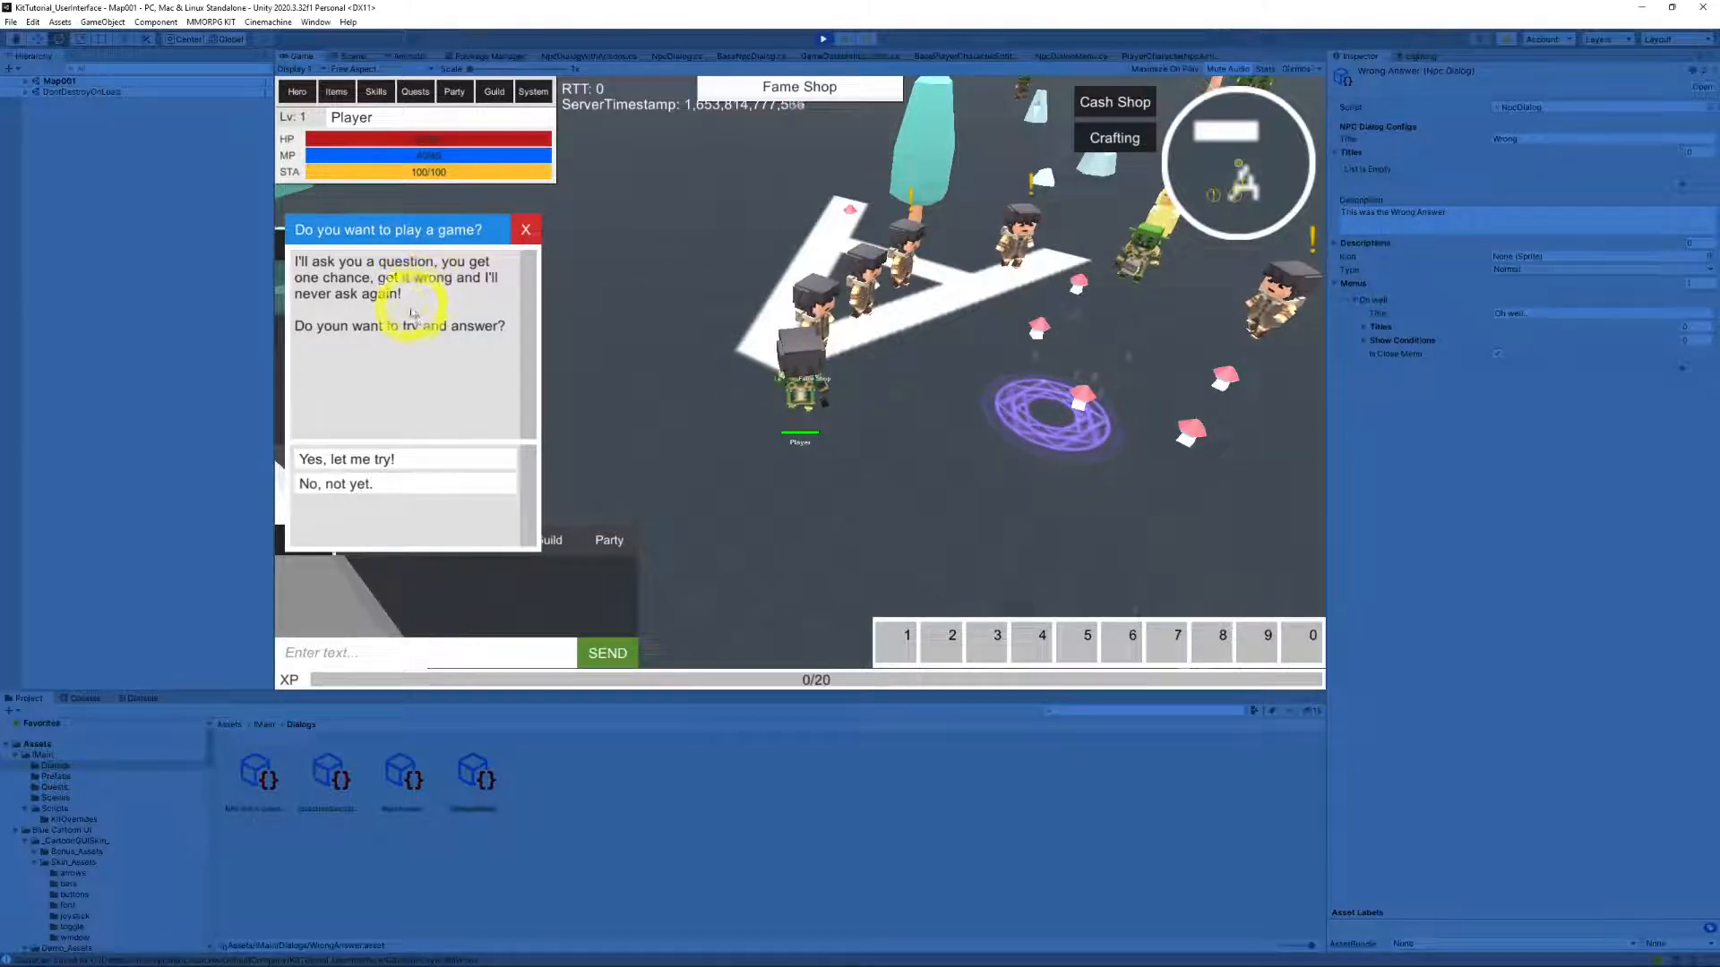
click(425, 484)
key(e)
click(464, 484)
key(e)
click(466, 484)
key(e)
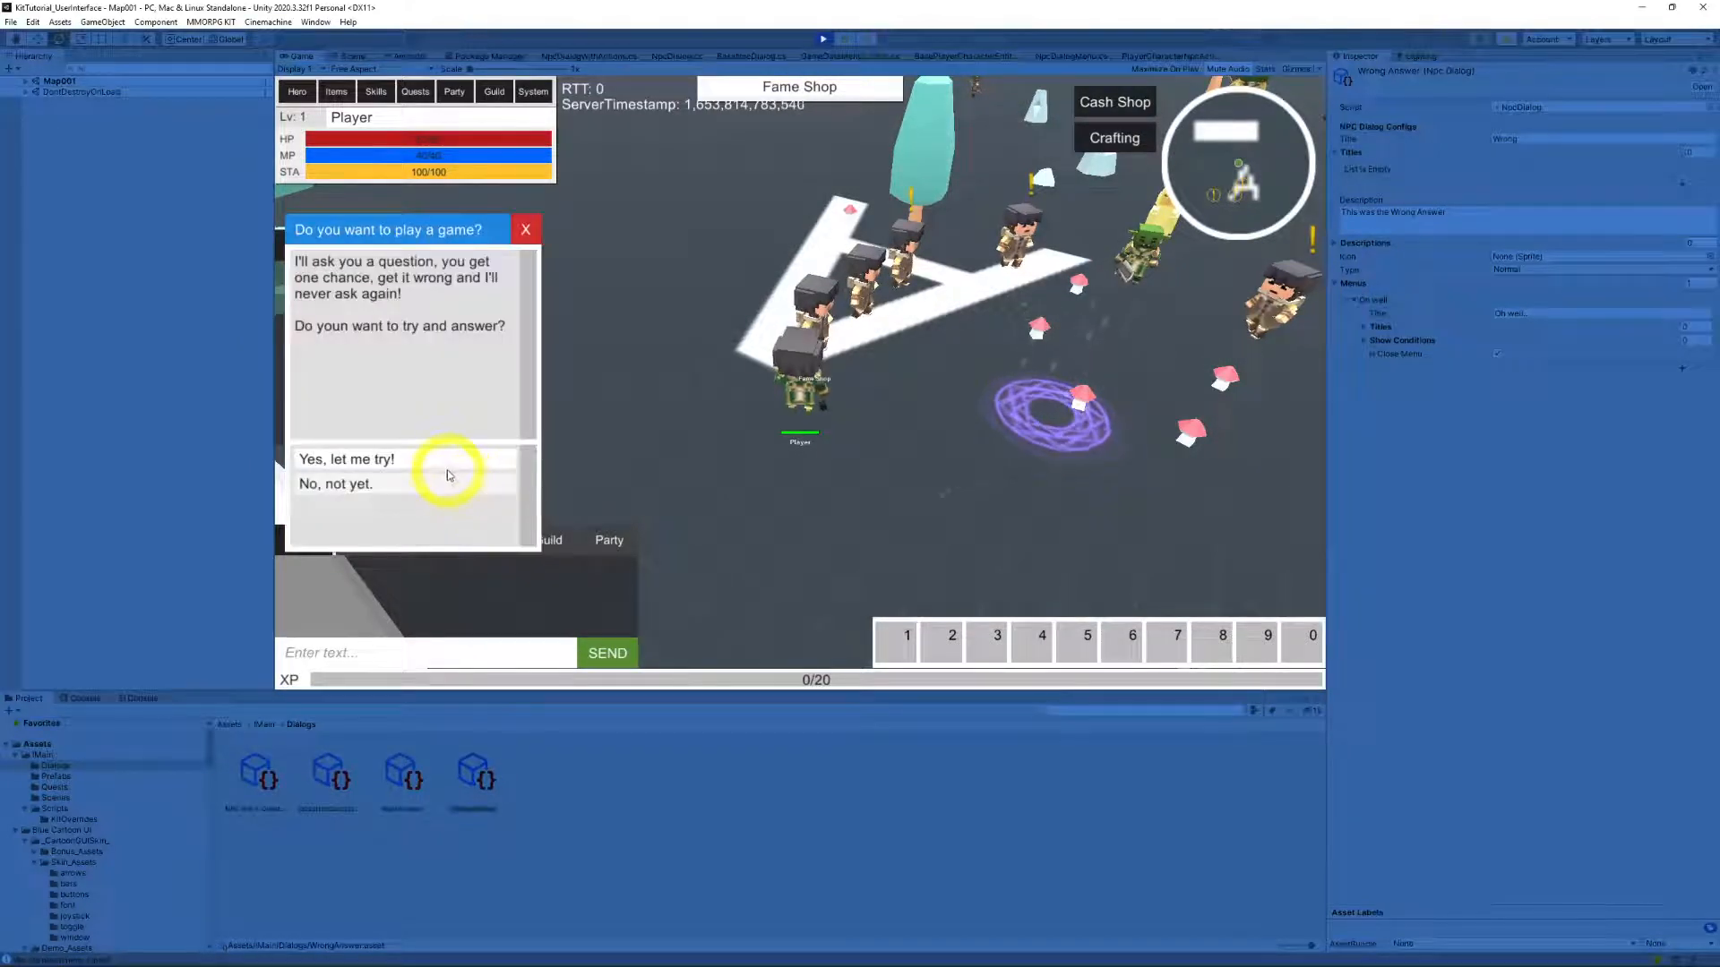
Step: Accept the NPC's question with "Yes, let me try!" and check the entry in the quest list
click(438, 461)
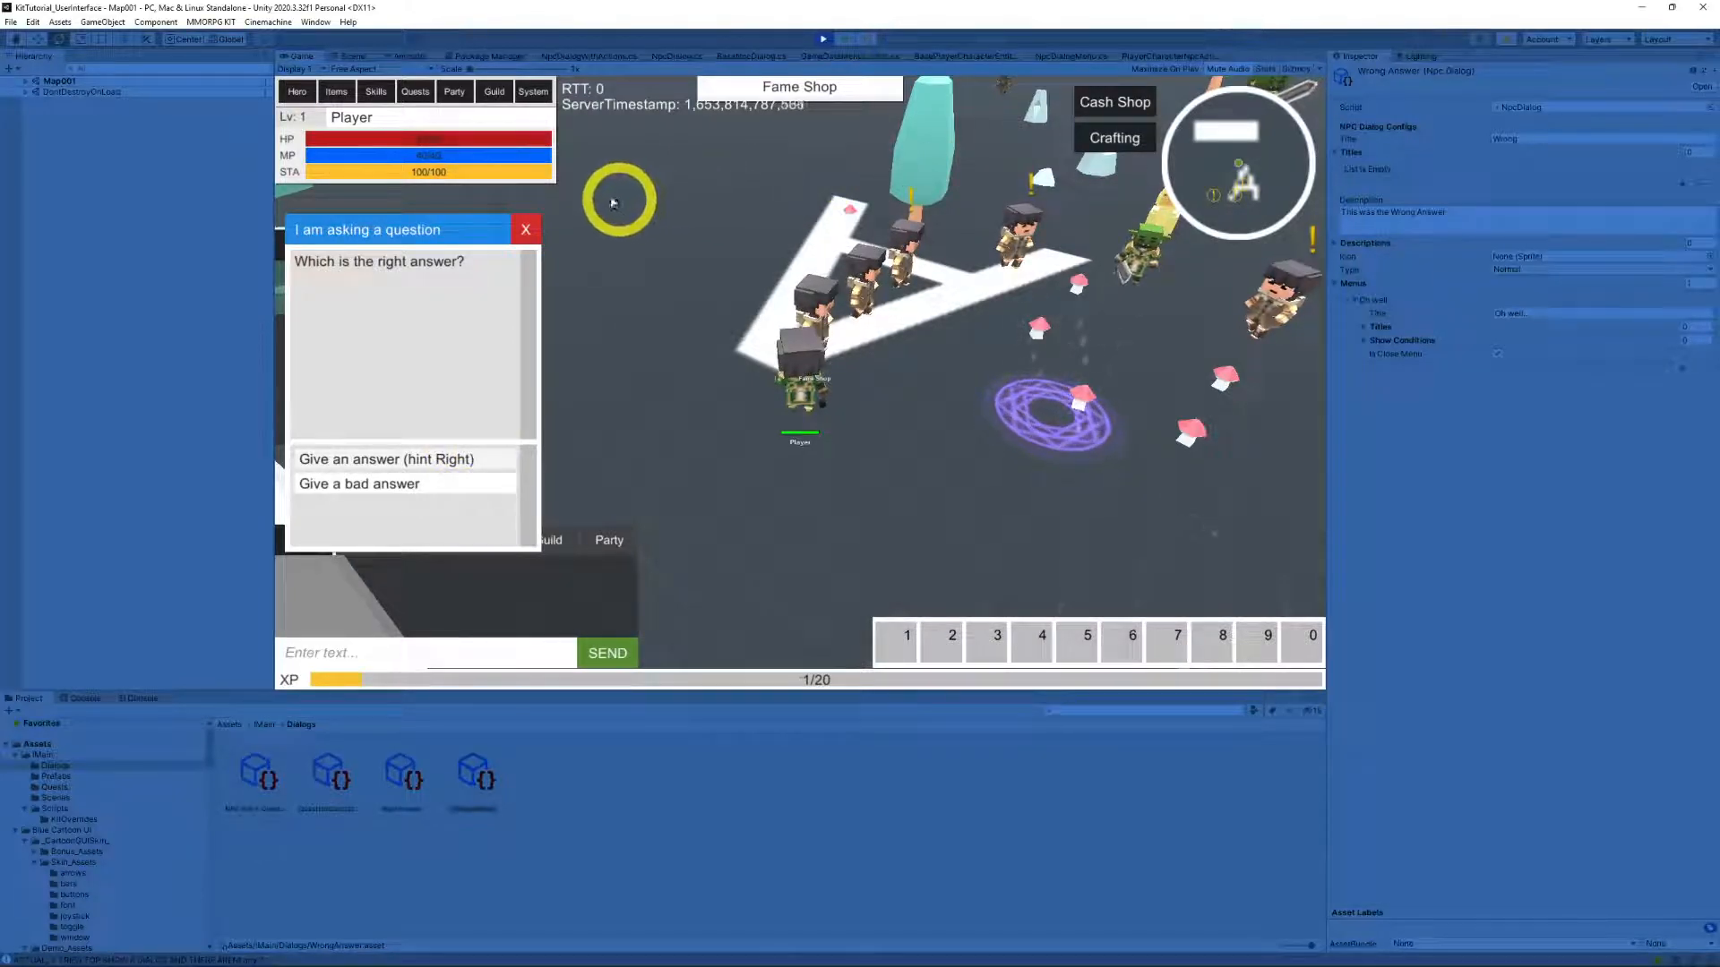
click(417, 92)
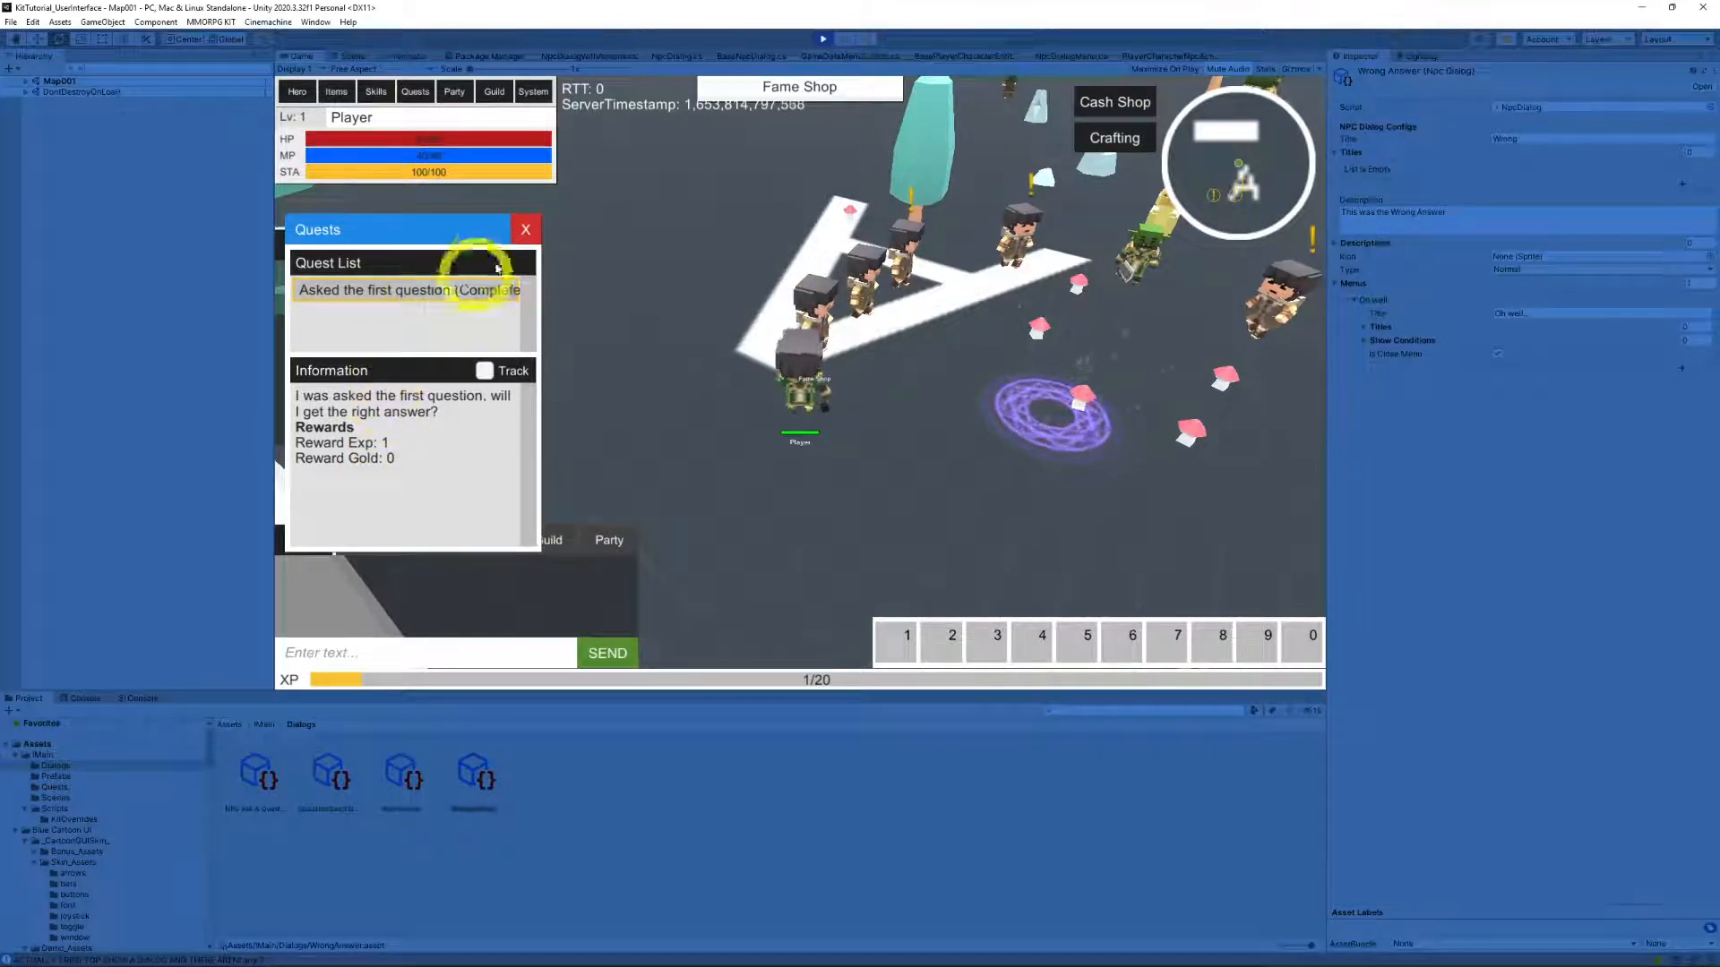
click(525, 230)
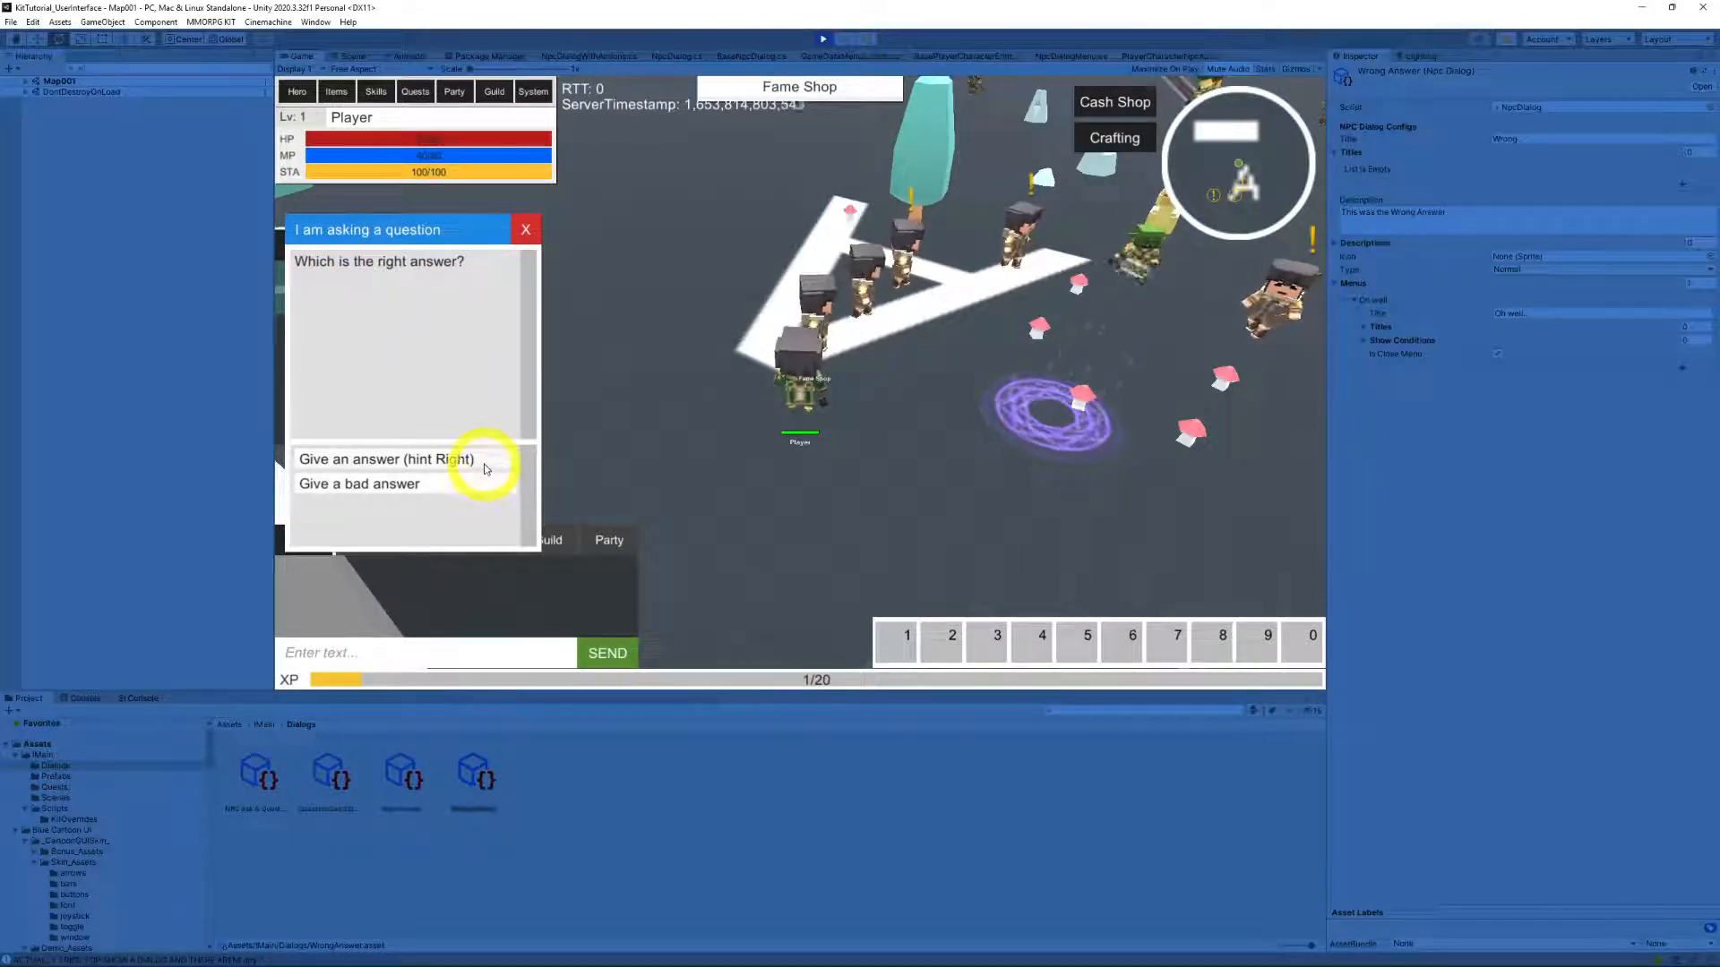
Step: Answer the question with "Give an answer (hint Right)", finish the dialog with "Great!" and review the quest list
click(429, 460)
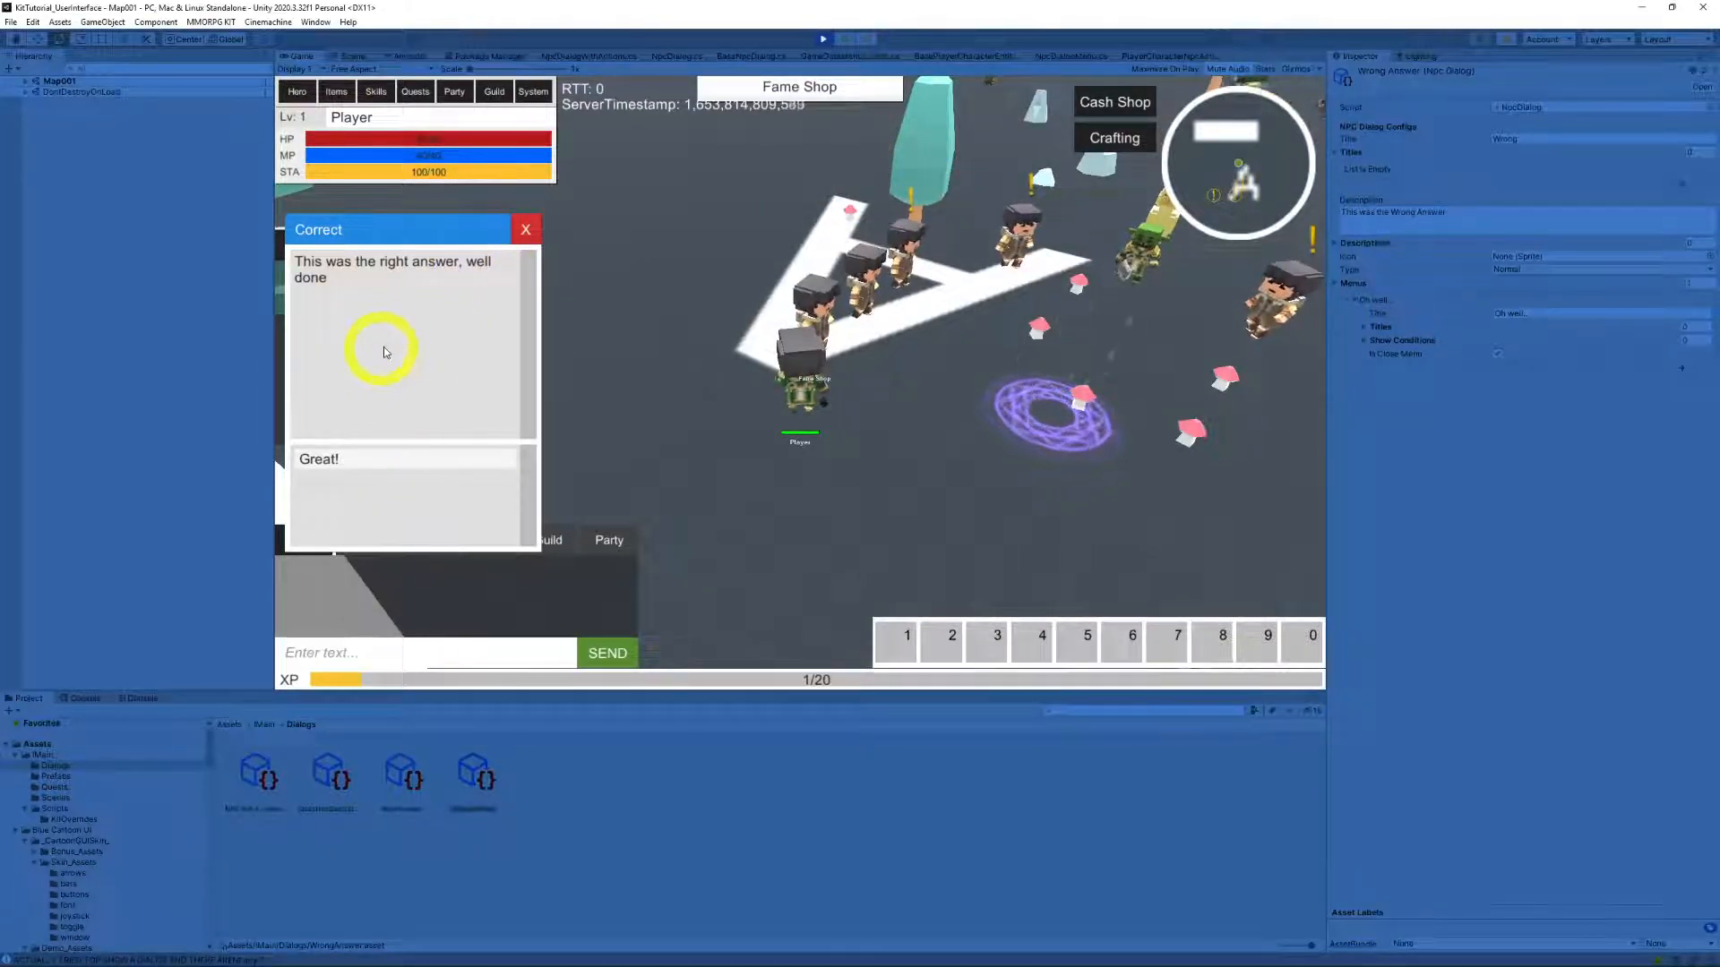
click(427, 470)
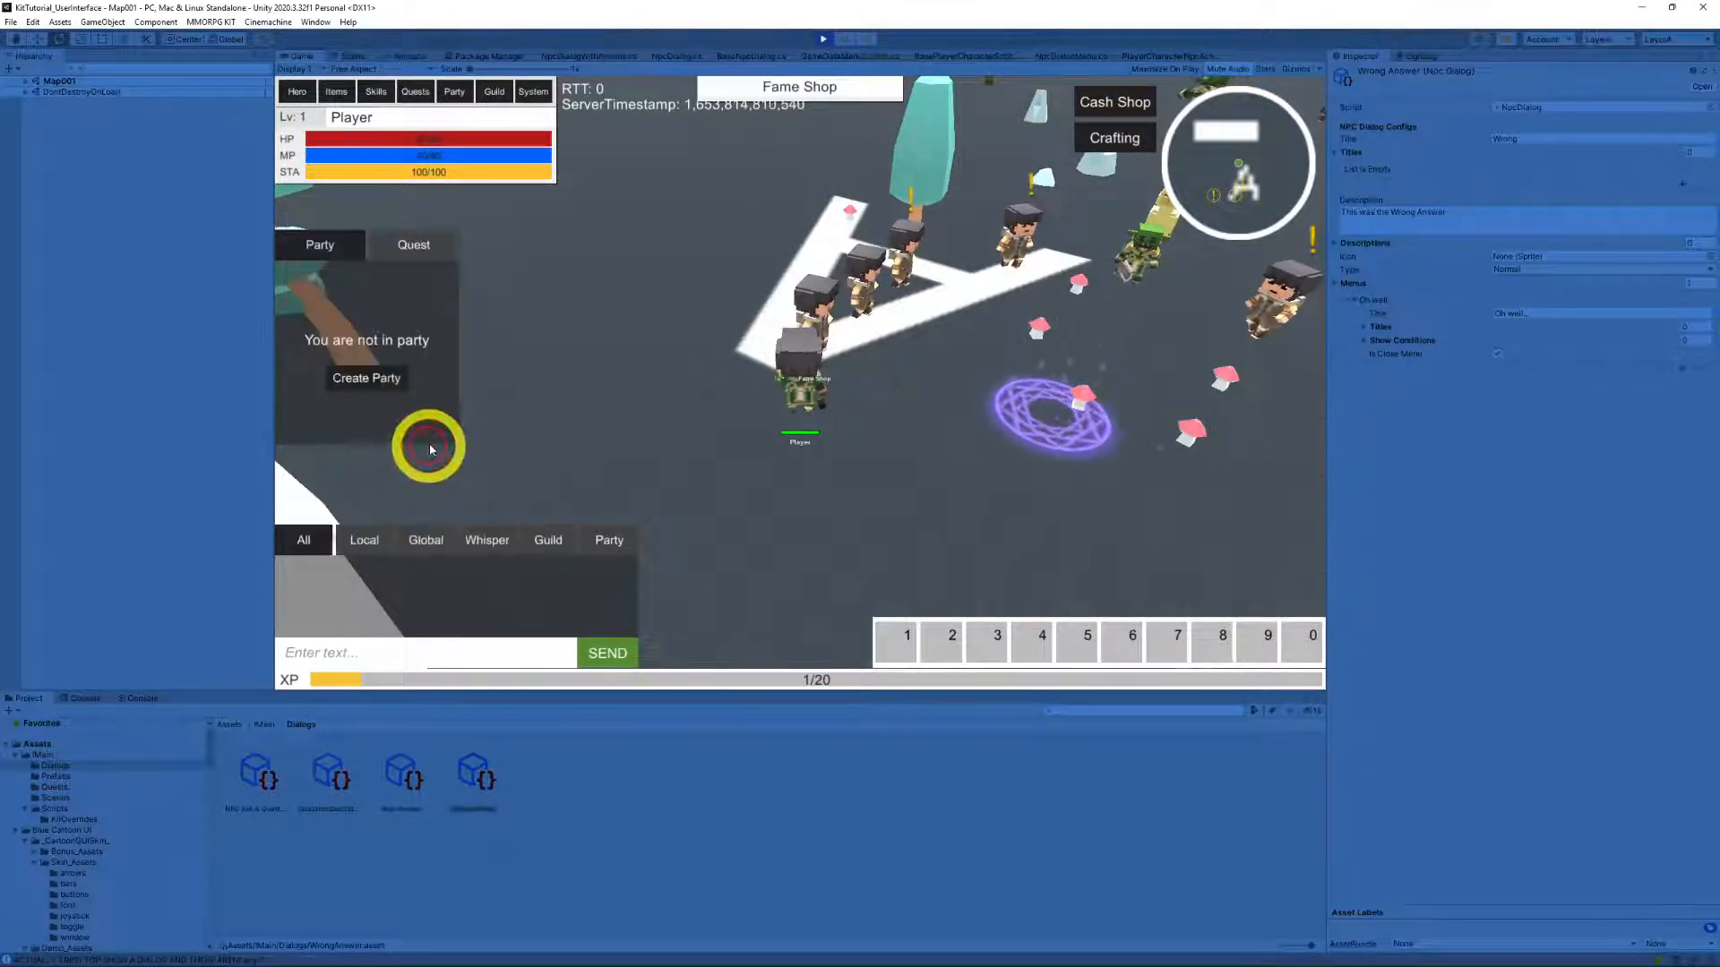
click(415, 94)
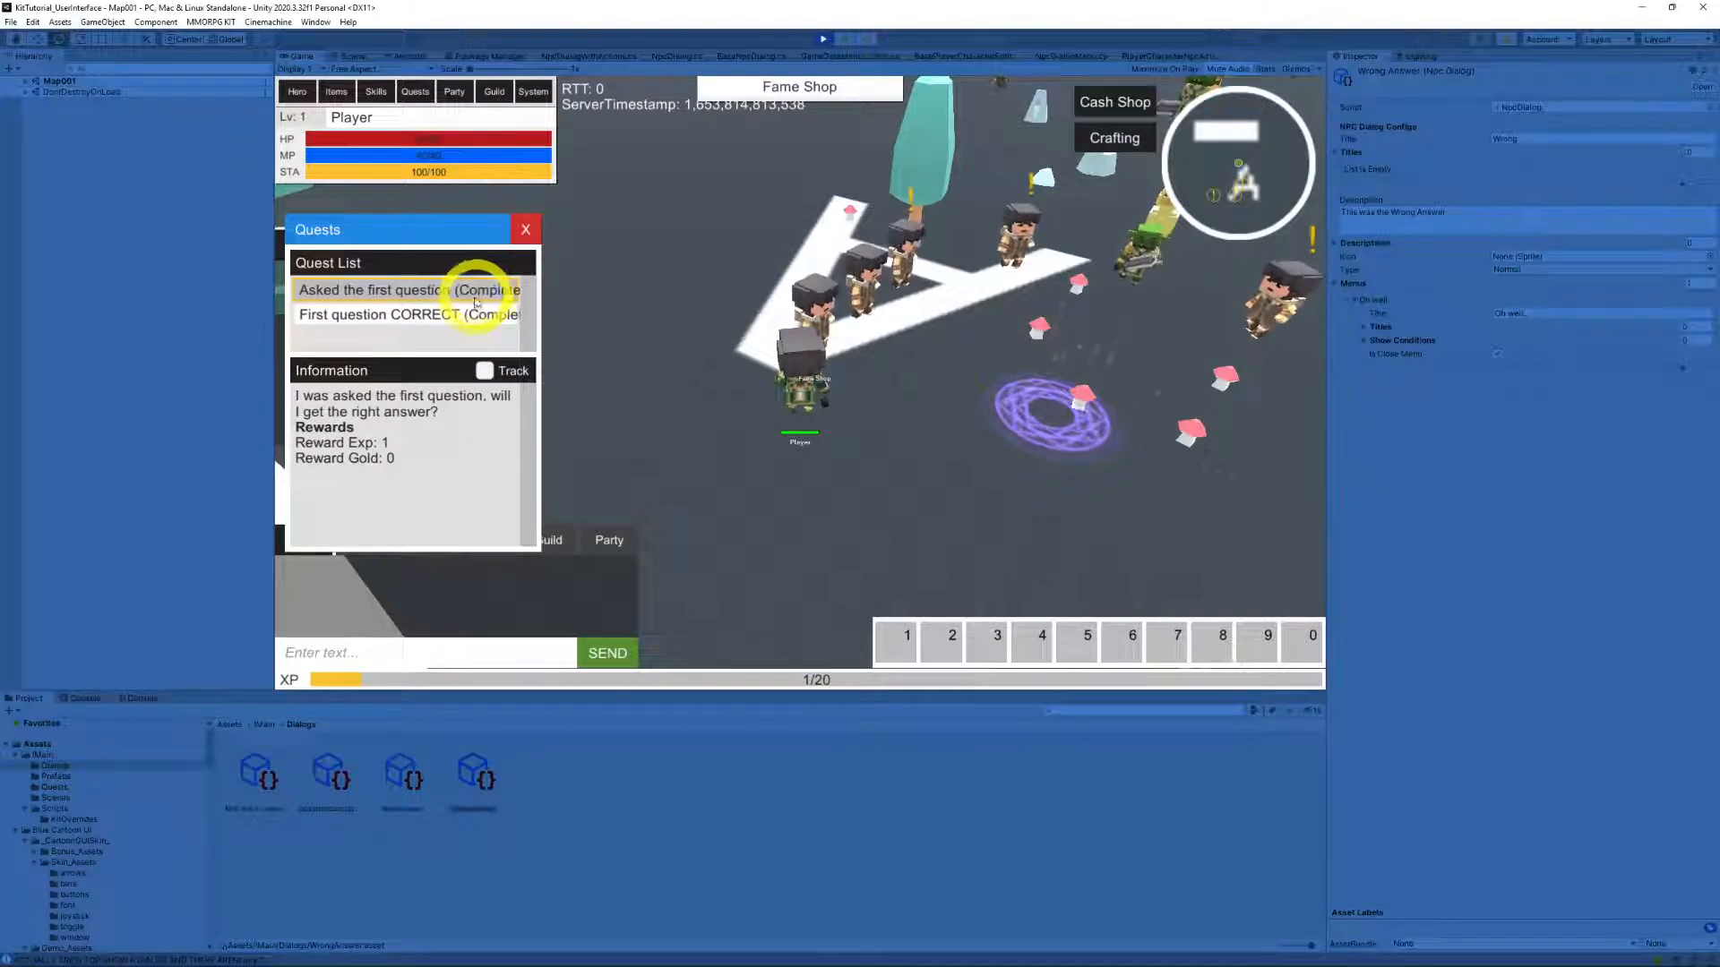
click(526, 229)
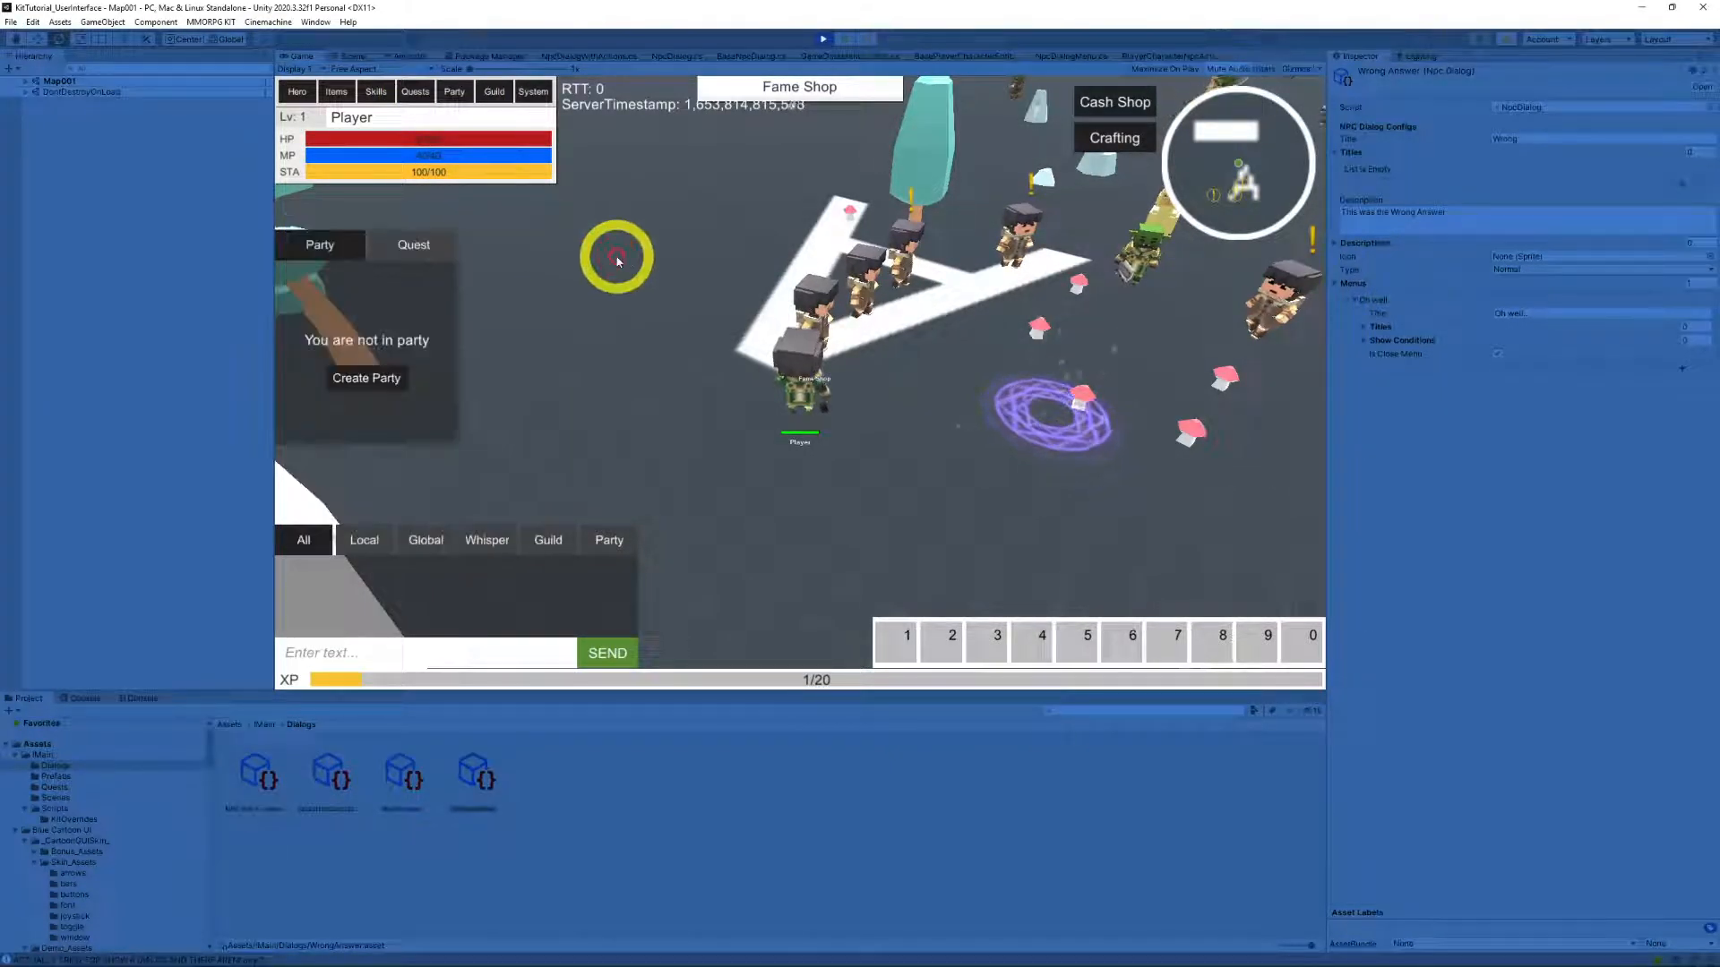
Step: Talk to the NPC again several times to test its dialog after the right answer, dismissing it each time
click(460, 467)
key(e)
click(460, 468)
key(e)
click(460, 468)
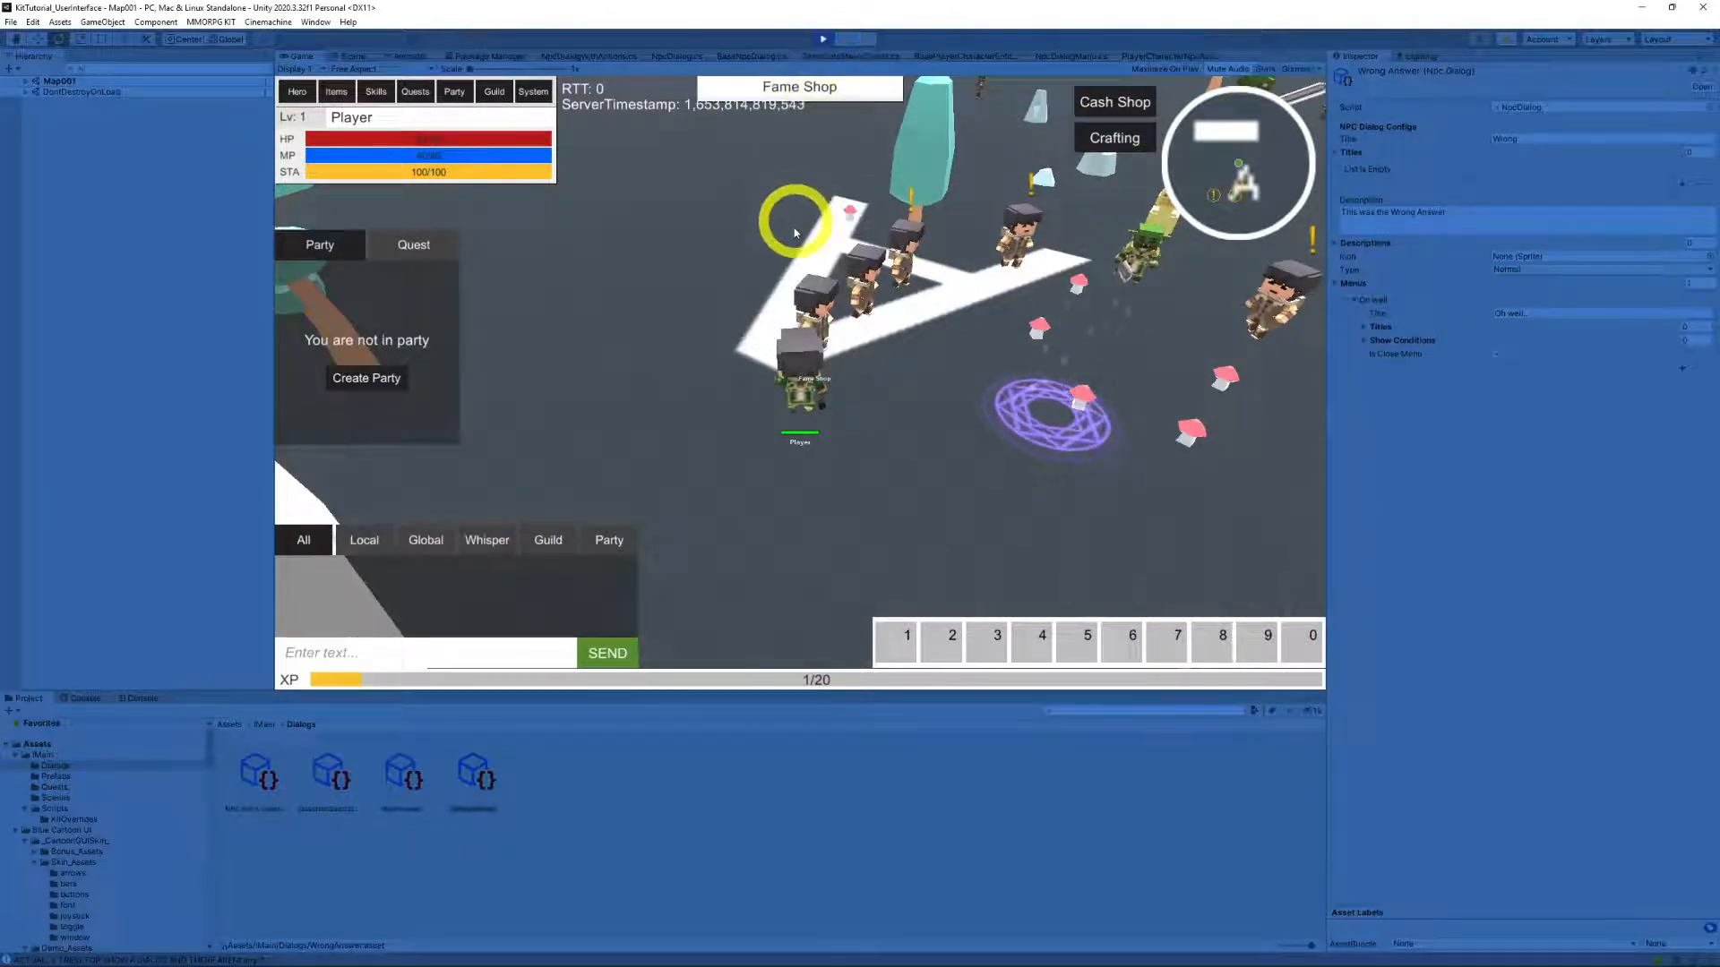
Step: Leave the current game and start a single-player game with a second character named New Player
key(Escape)
click(797, 442)
click(800, 482)
click(874, 637)
click(1159, 566)
click(845, 609)
text(New Player)
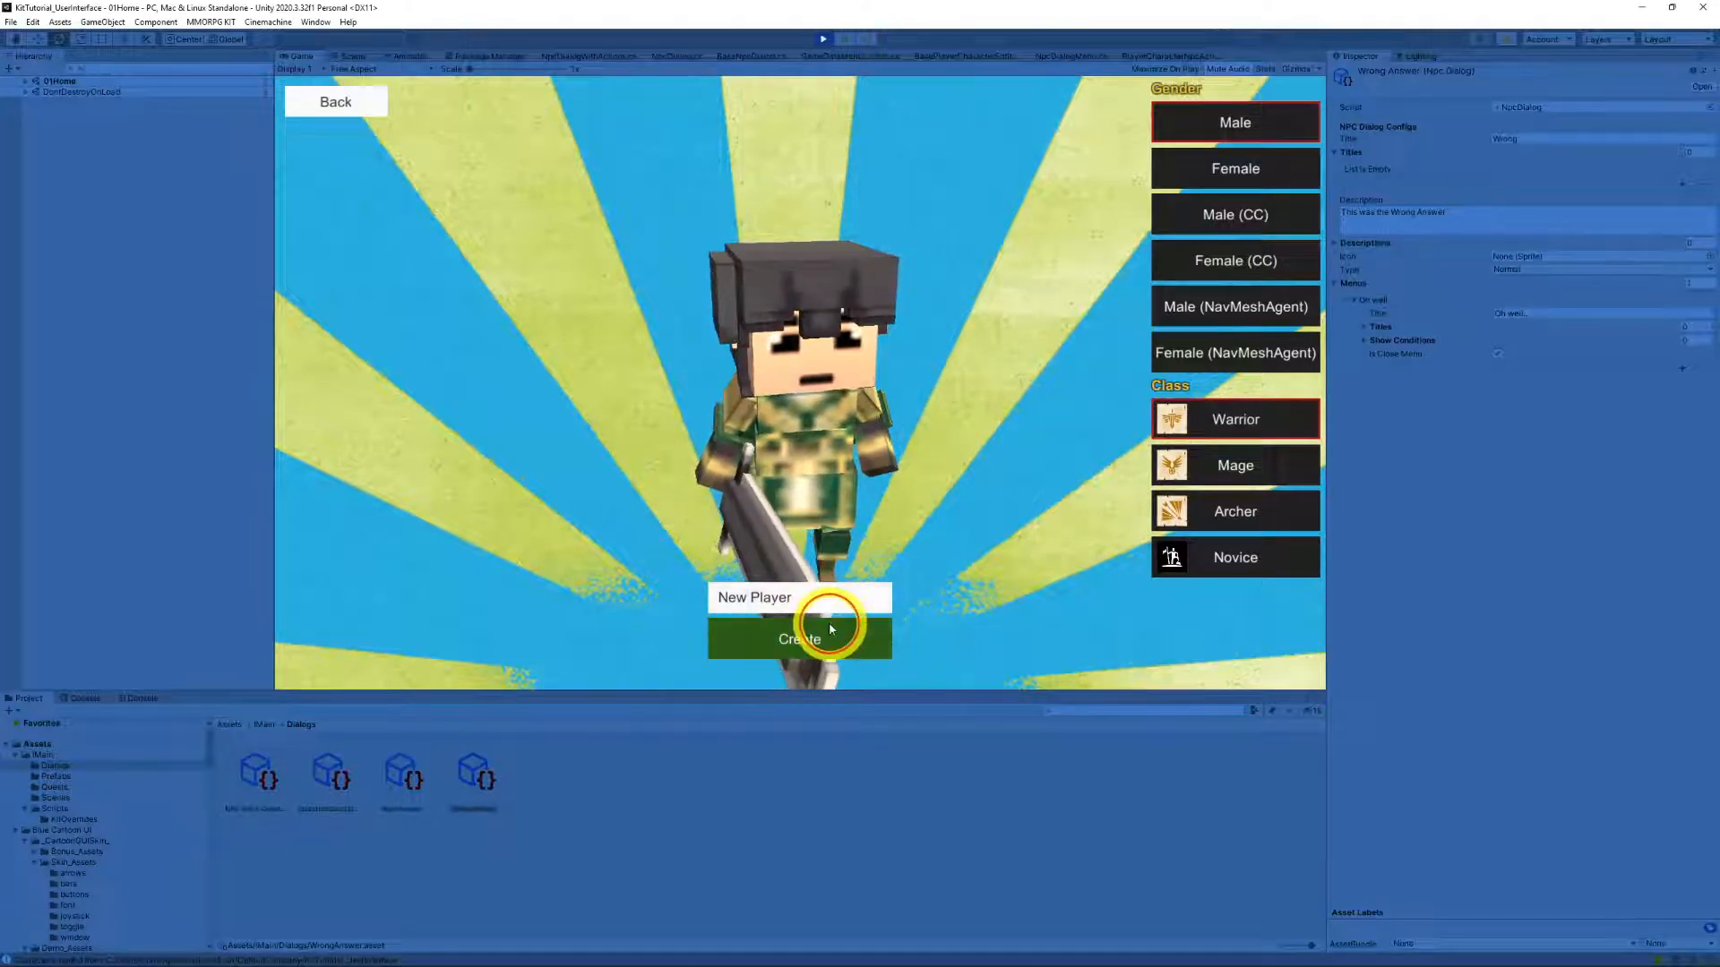
click(806, 633)
click(821, 609)
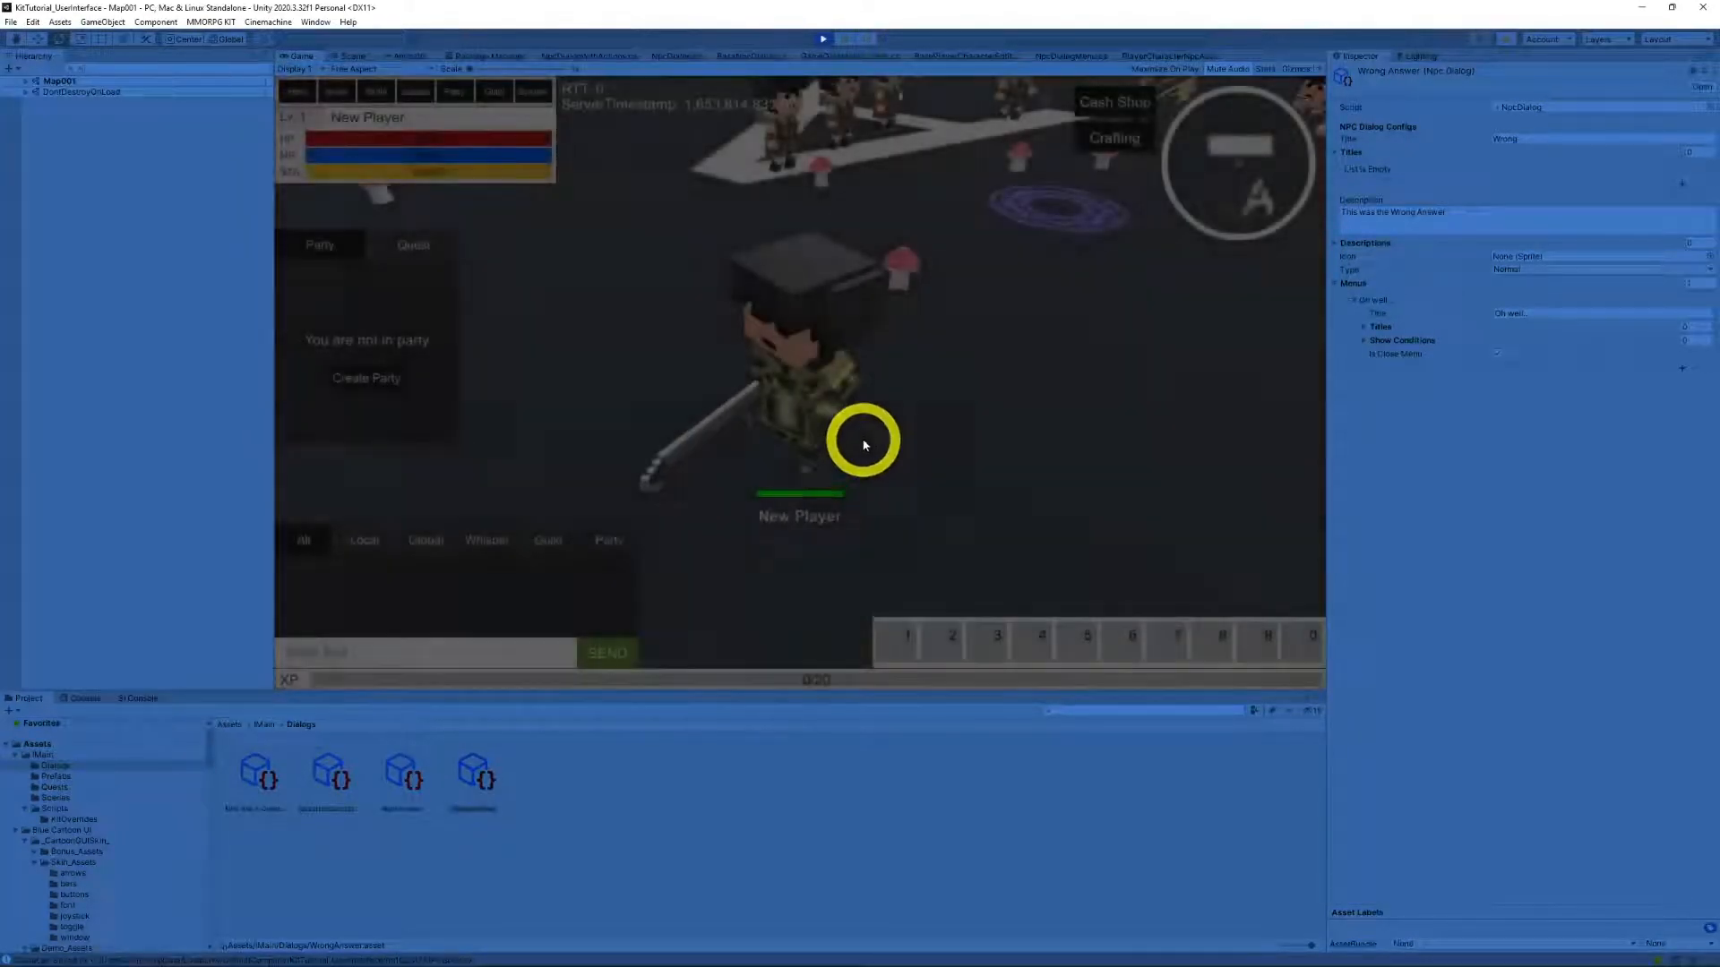
Step: Walk the new character to the Fame Shop NPC and open its dialog
scroll(861, 434, down, 5)
key(w)
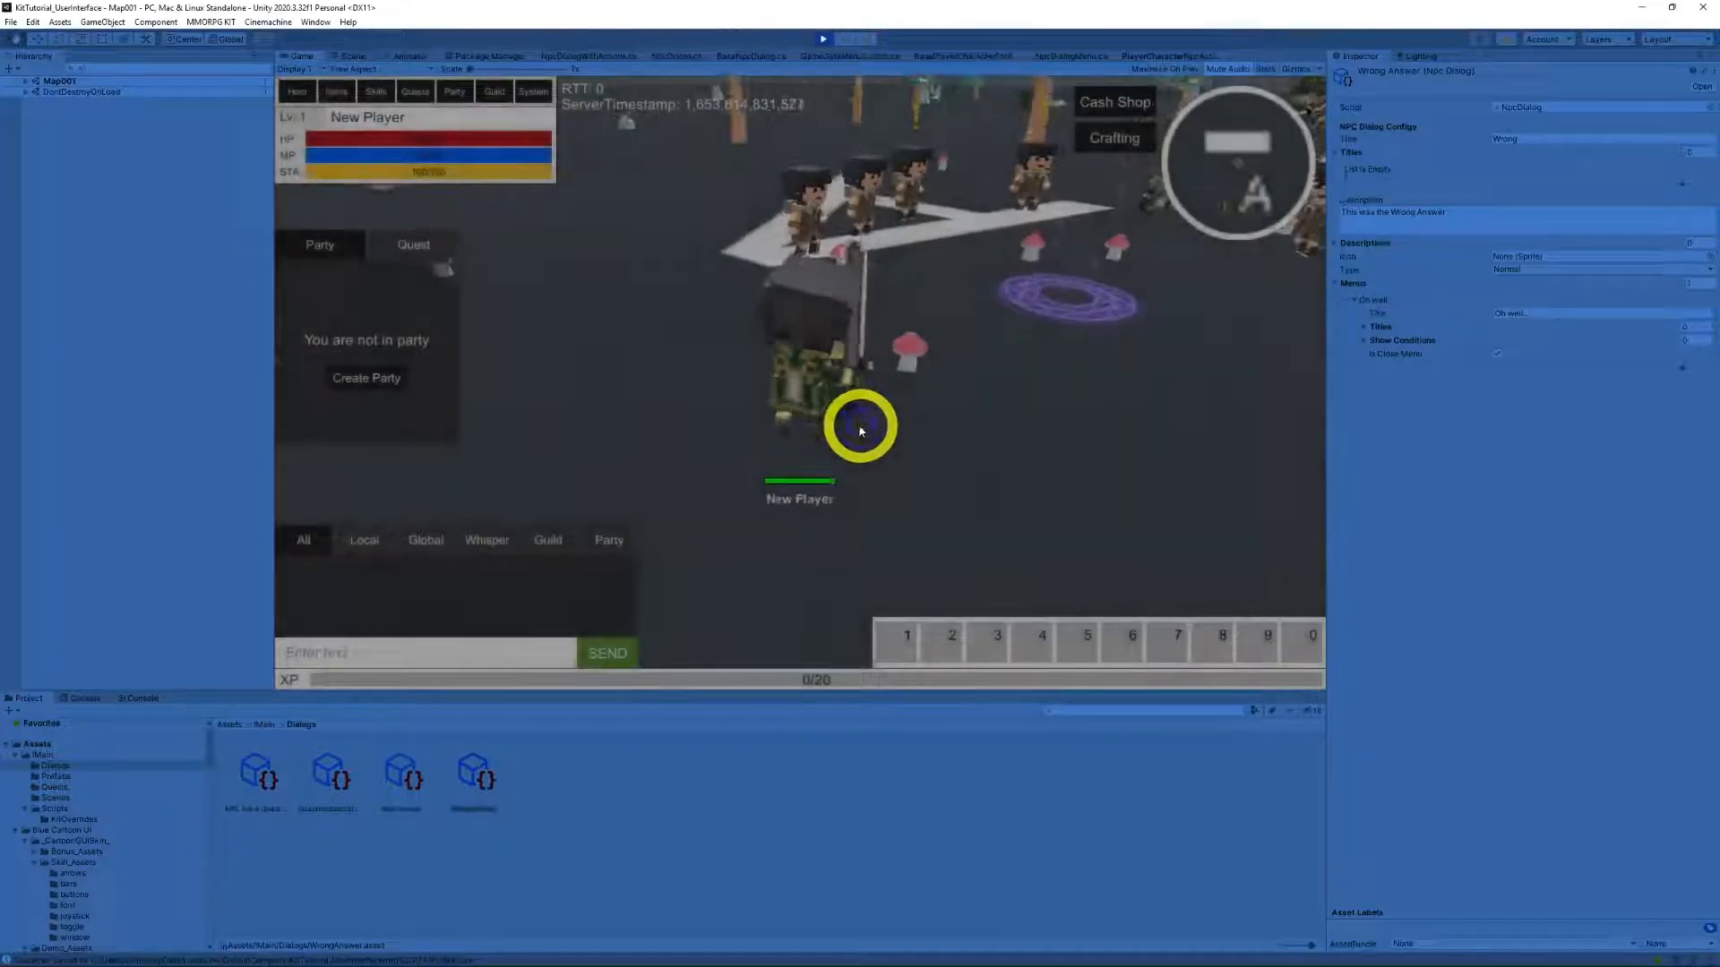
key(e)
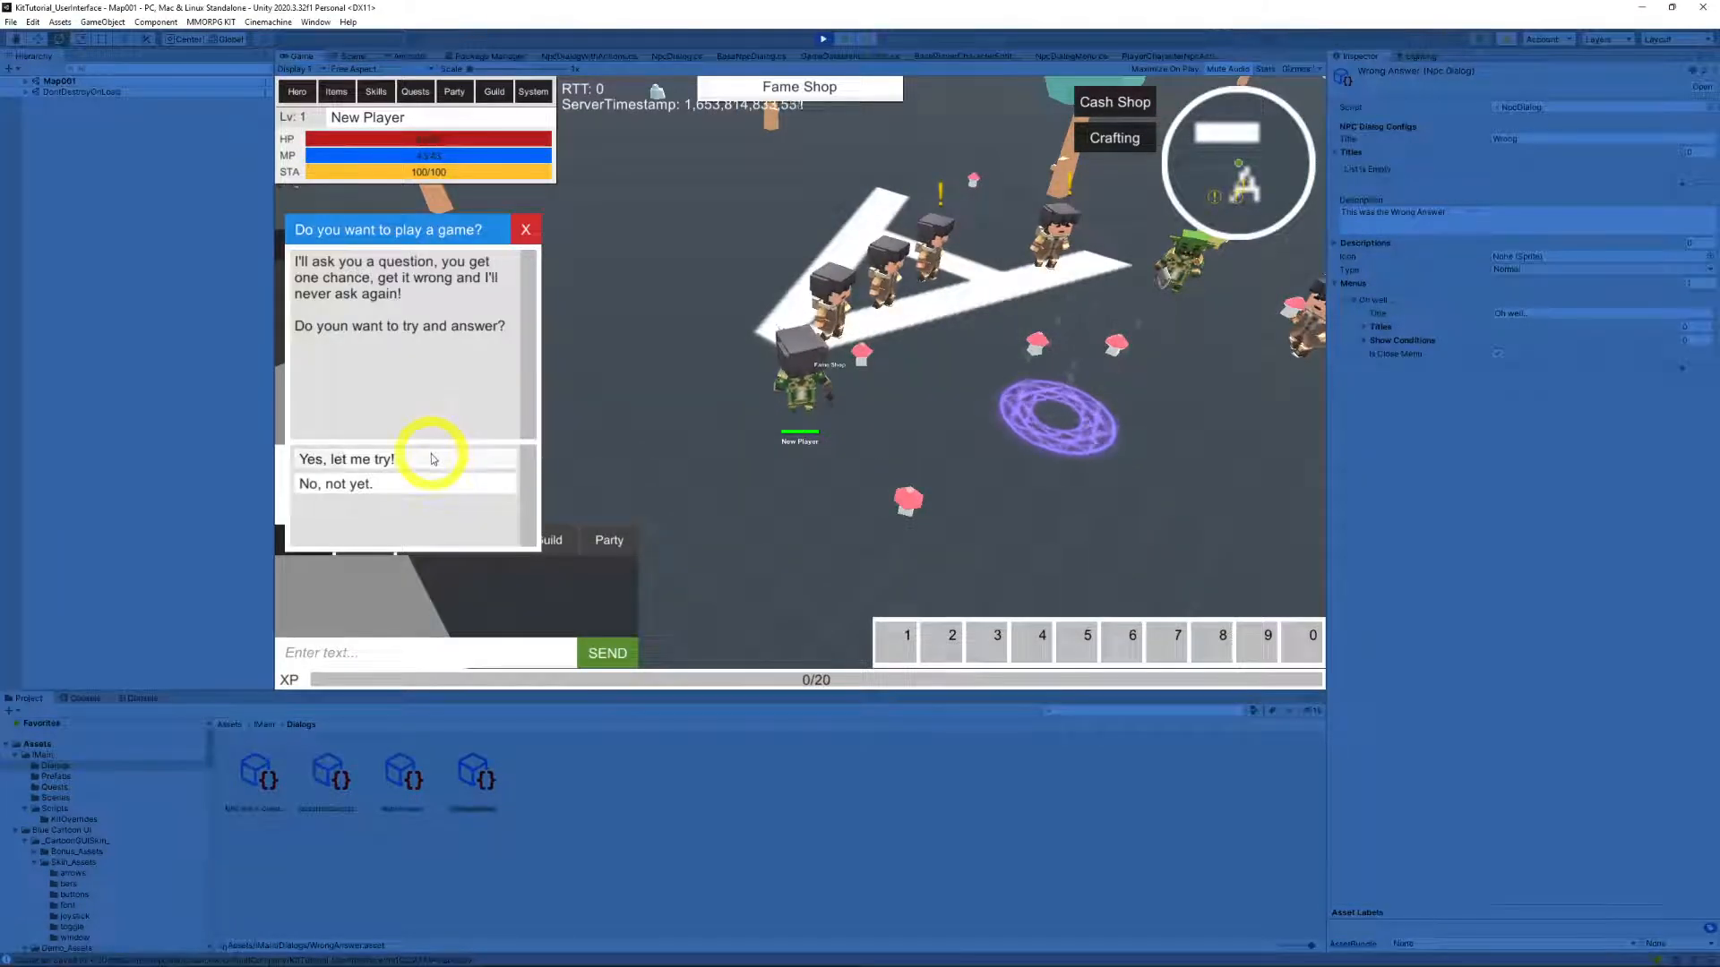
Step: Accept the question, answer it with "Give a bad answer", close with "Oh well..." and review the quest list
click(433, 458)
click(458, 488)
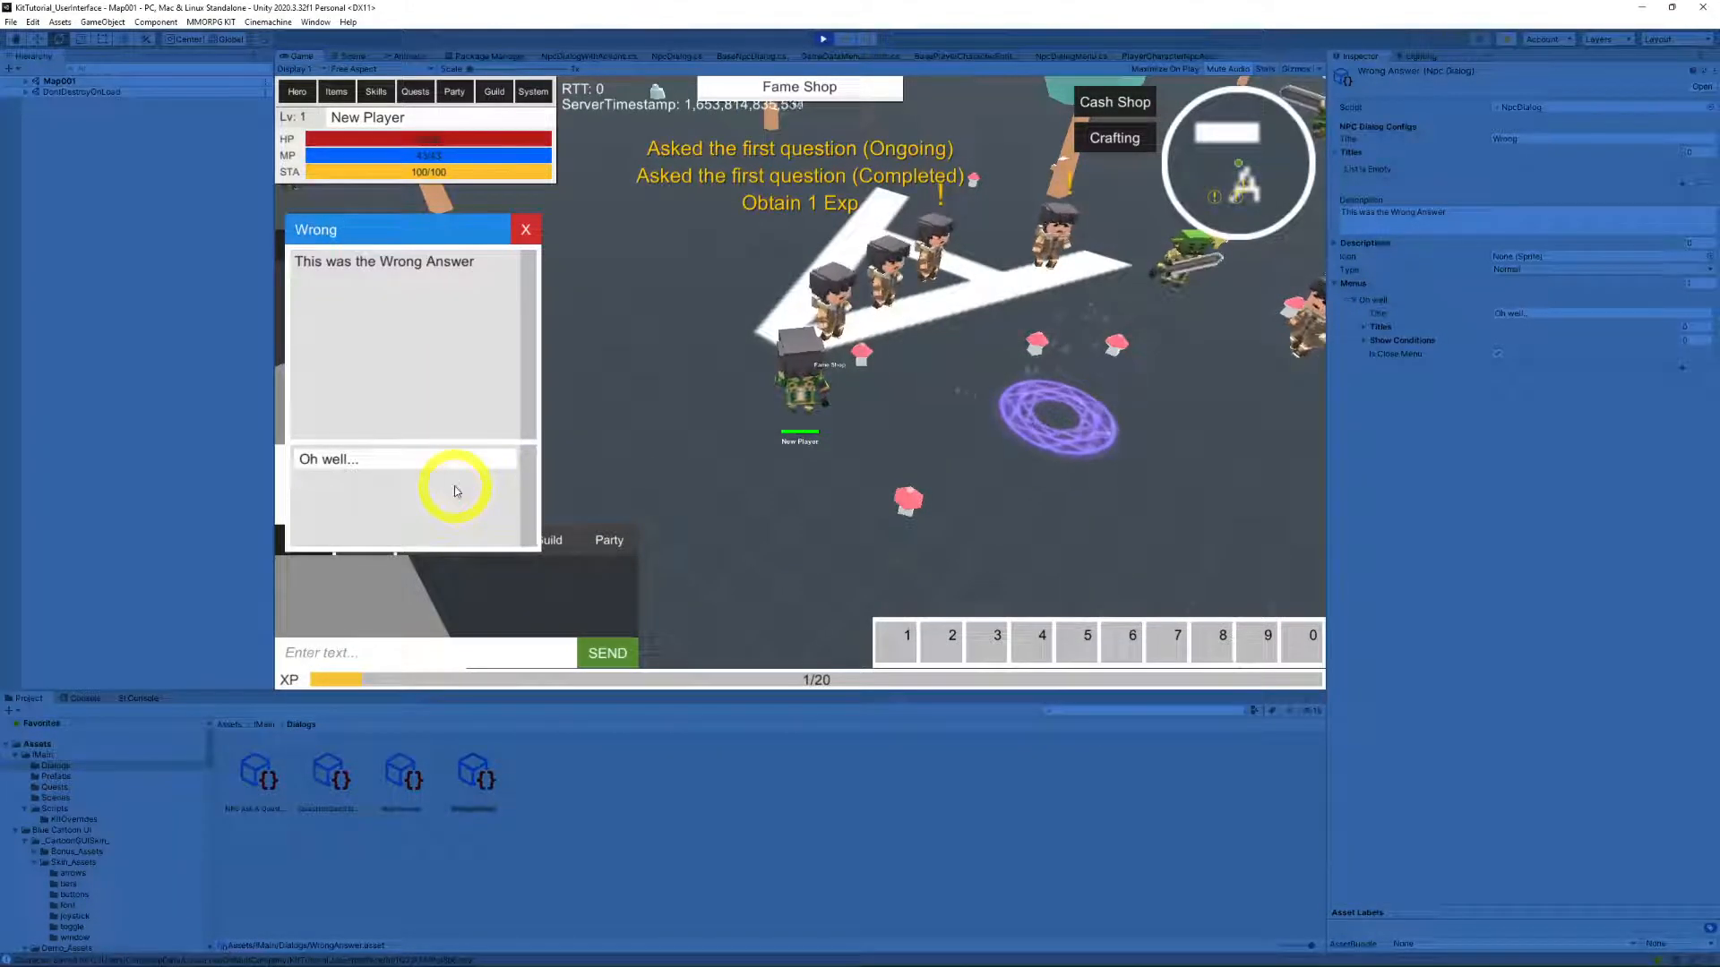
click(388, 465)
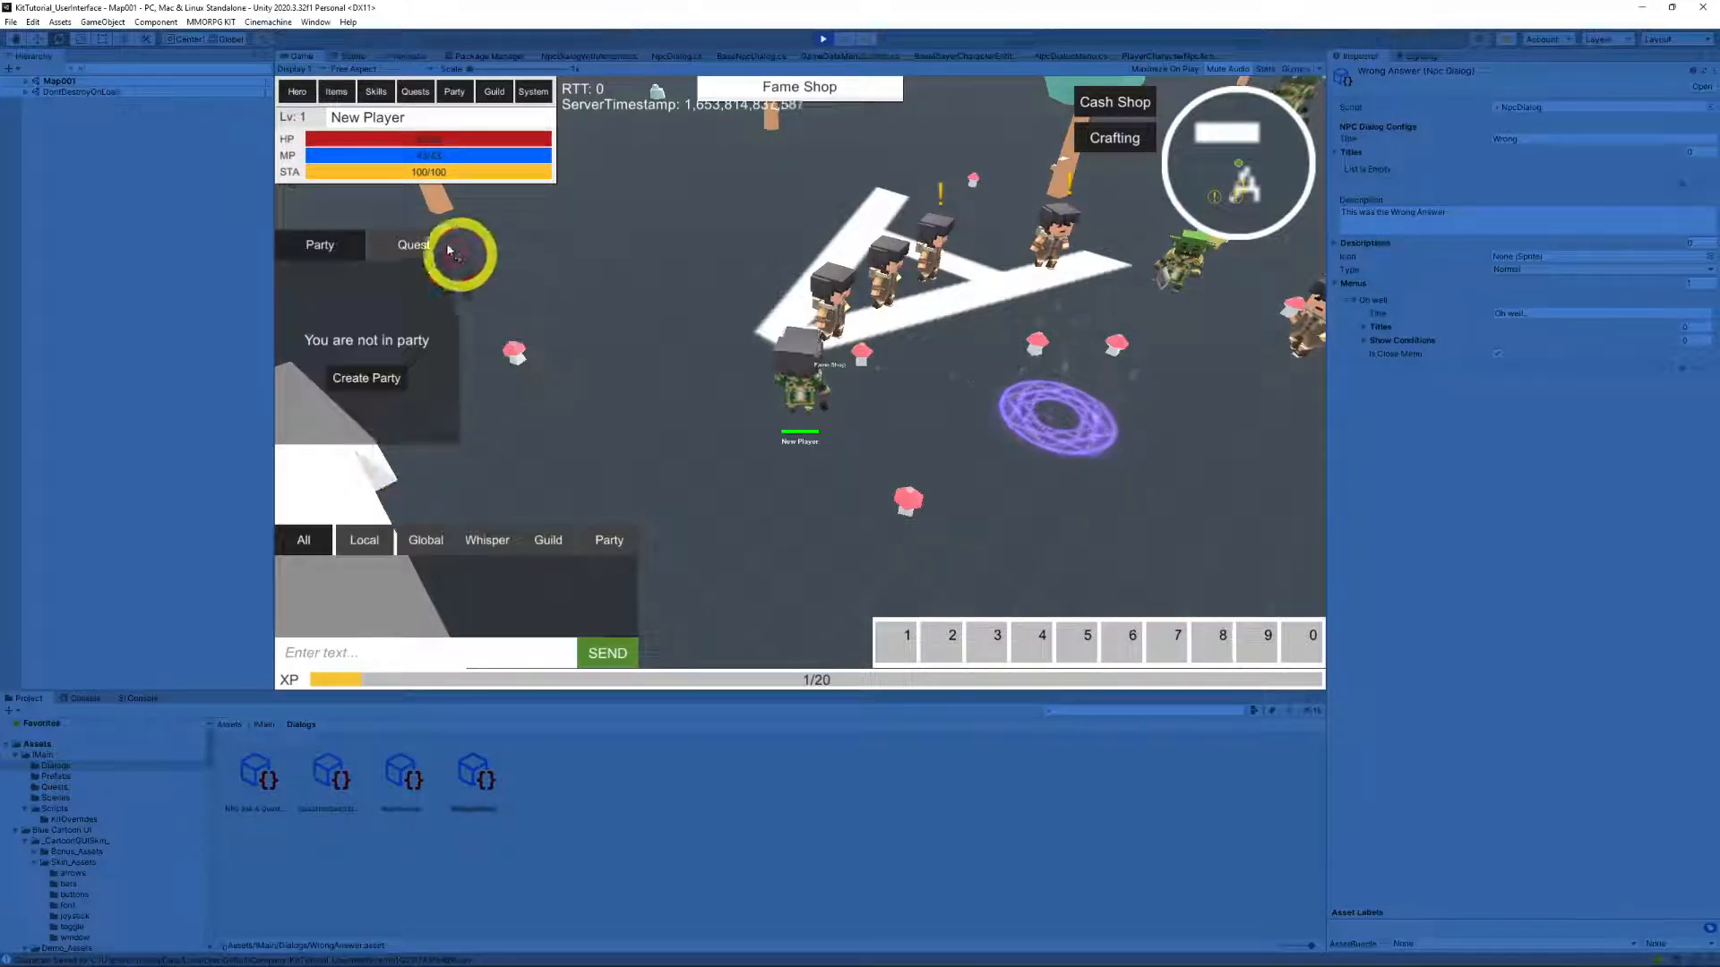
click(417, 92)
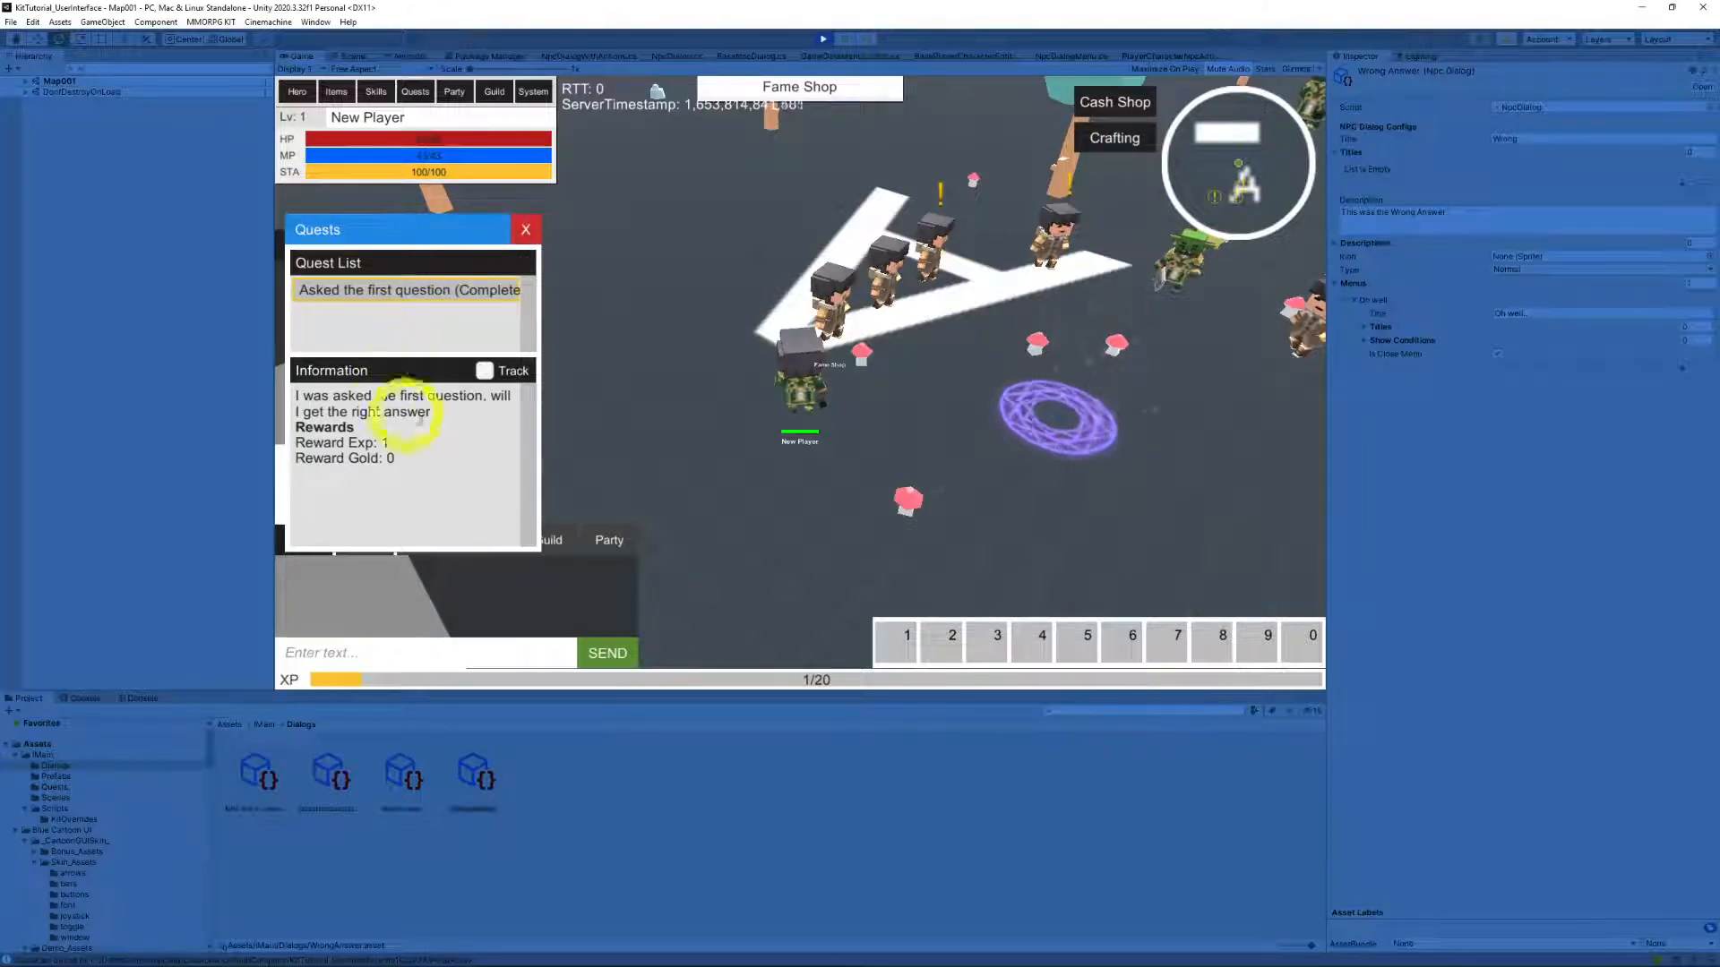
click(528, 230)
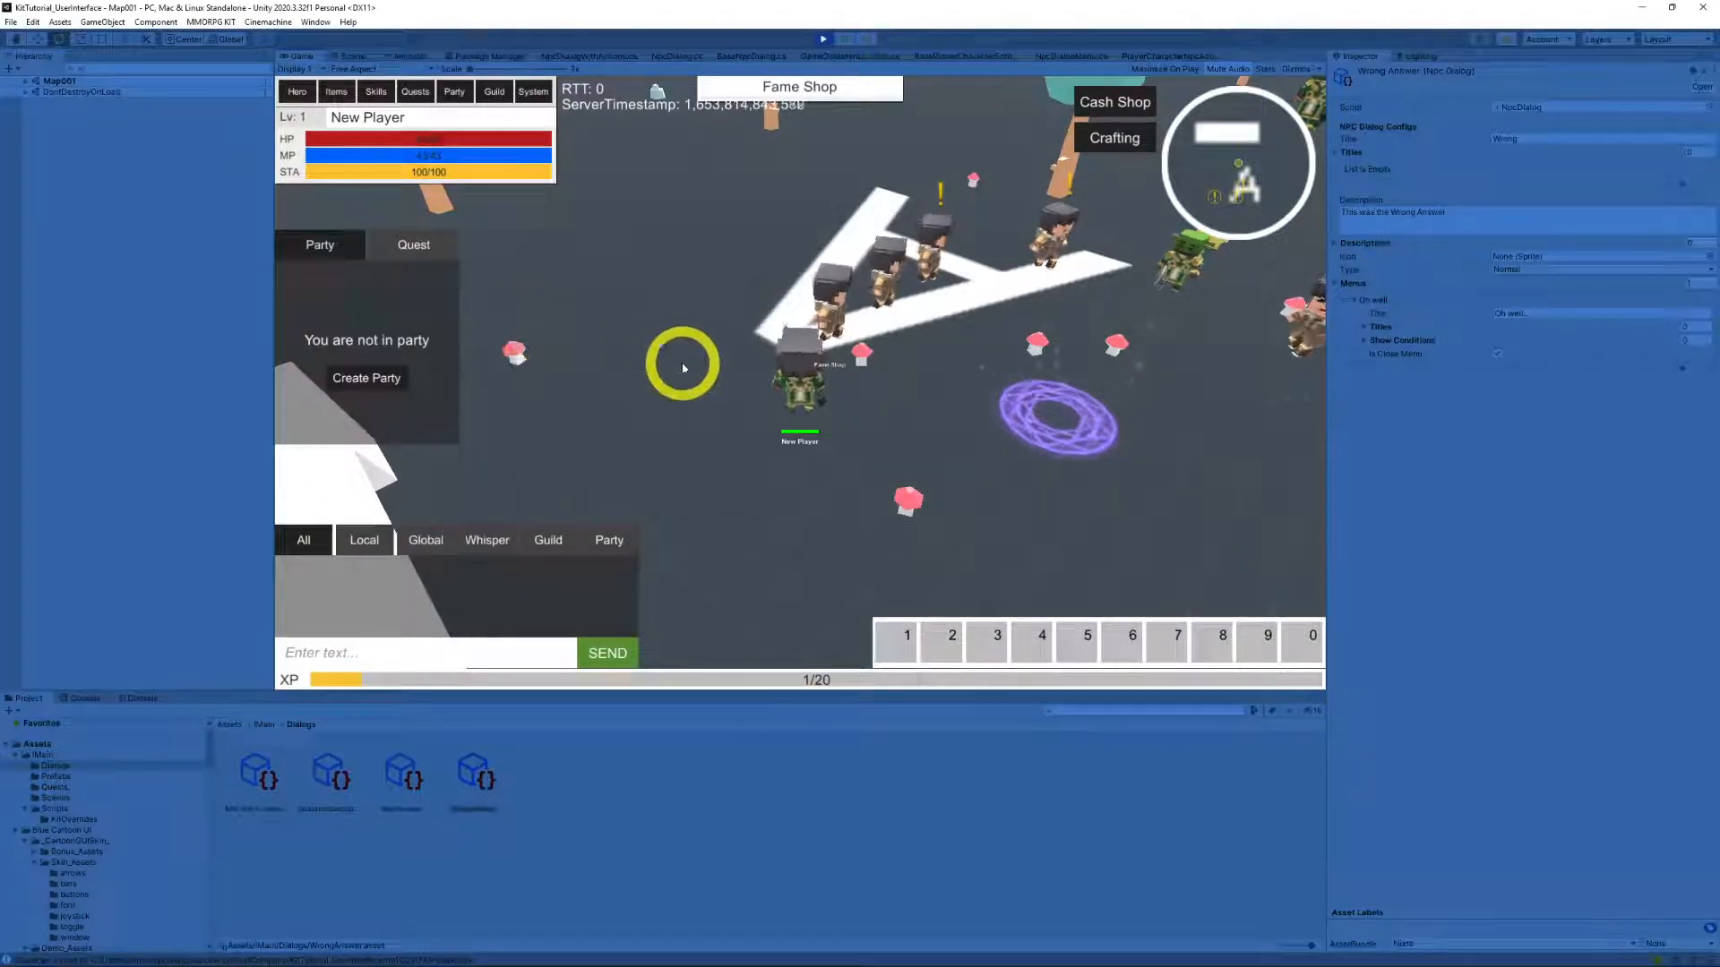
Step: Reopen and dismiss the NPC dialog repeatedly to test its response after the wrong answer, and stop play mode
click(719, 342)
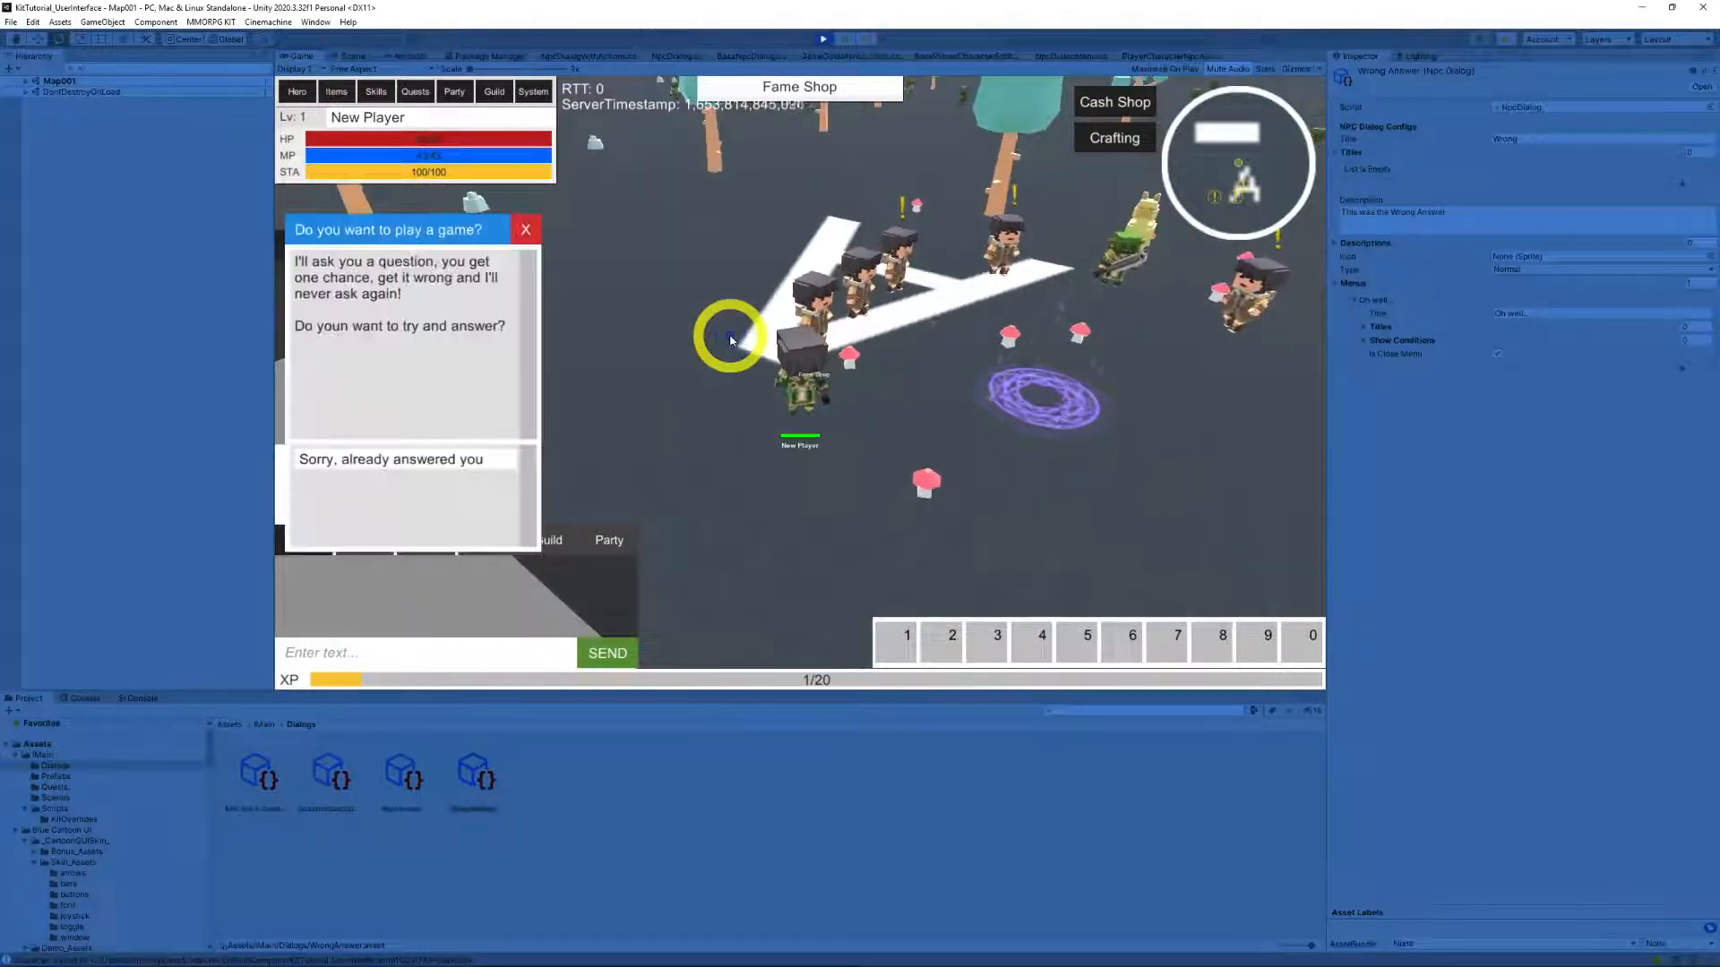
click(447, 464)
key(e)
click(446, 464)
key(e)
click(446, 464)
key(e)
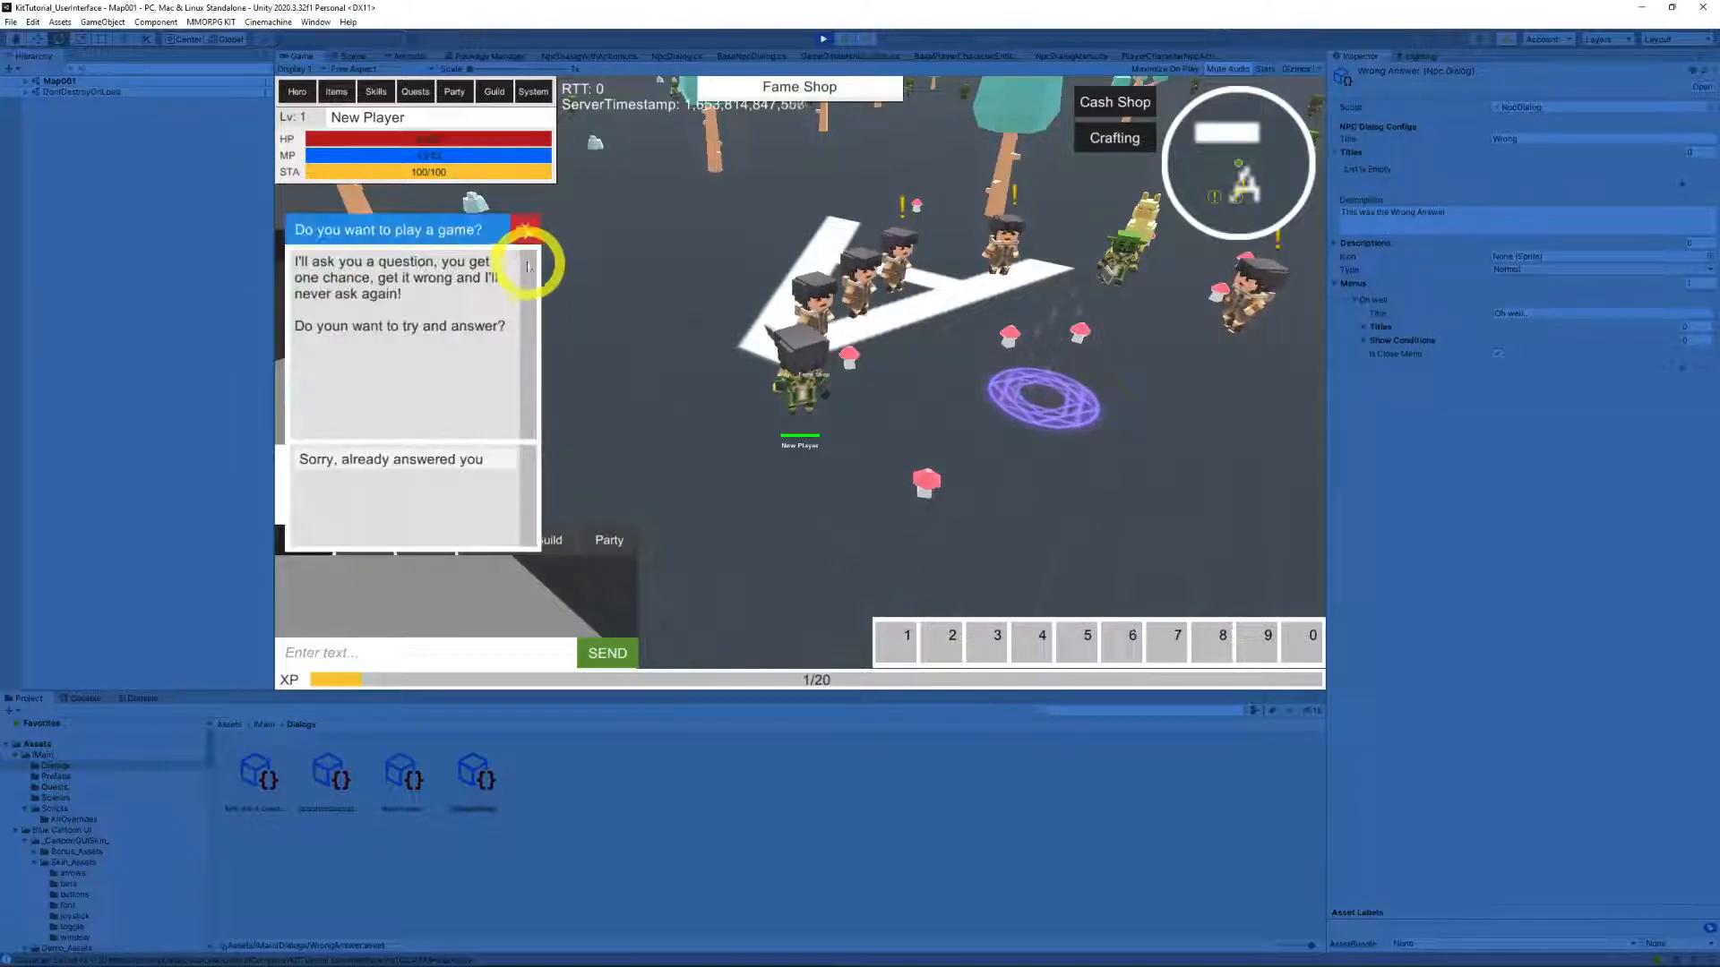
click(525, 232)
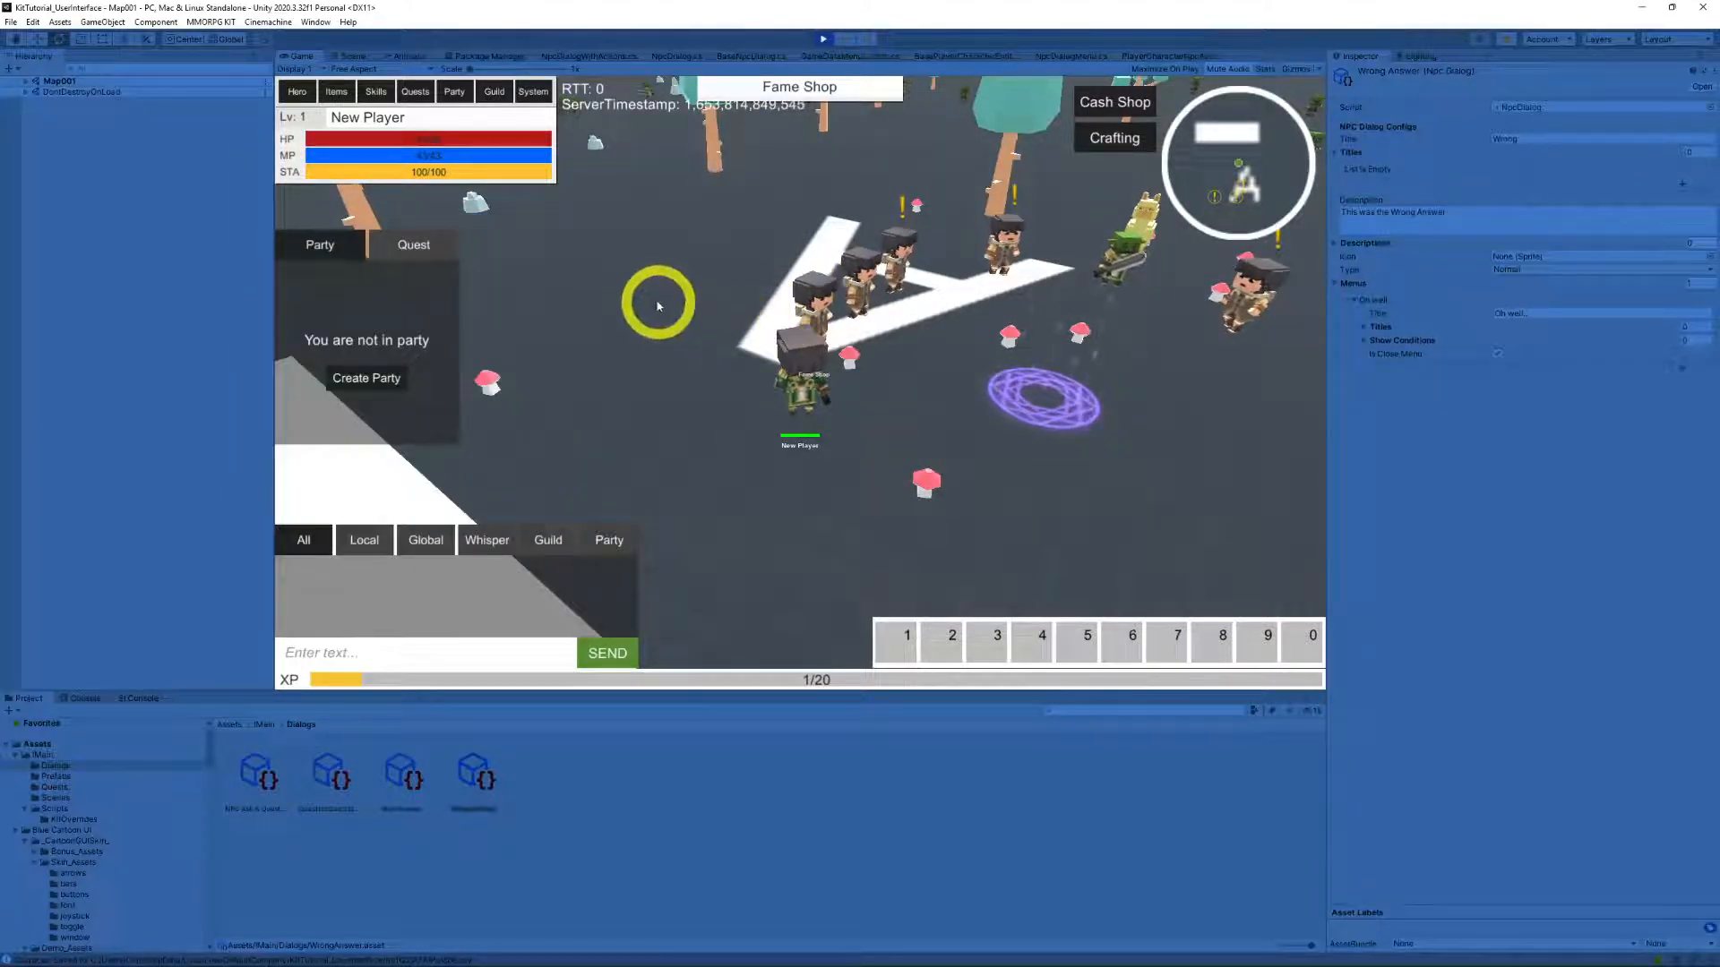
key(e)
click(525, 232)
key(e)
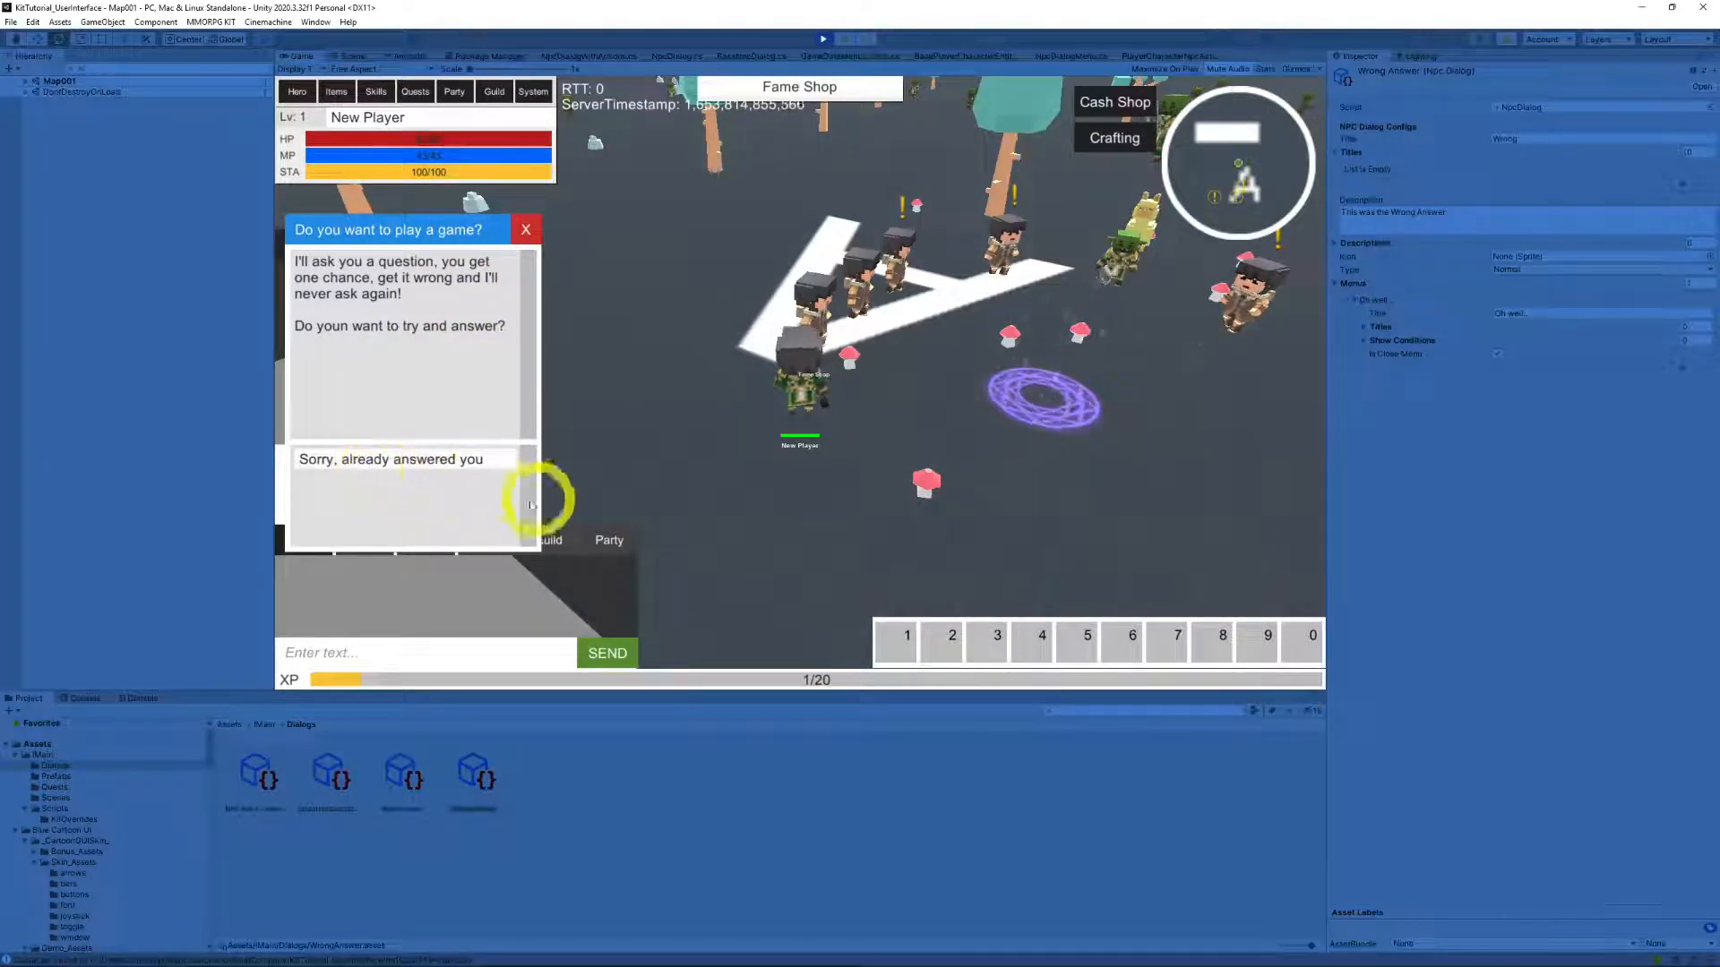
click(525, 230)
key(e)
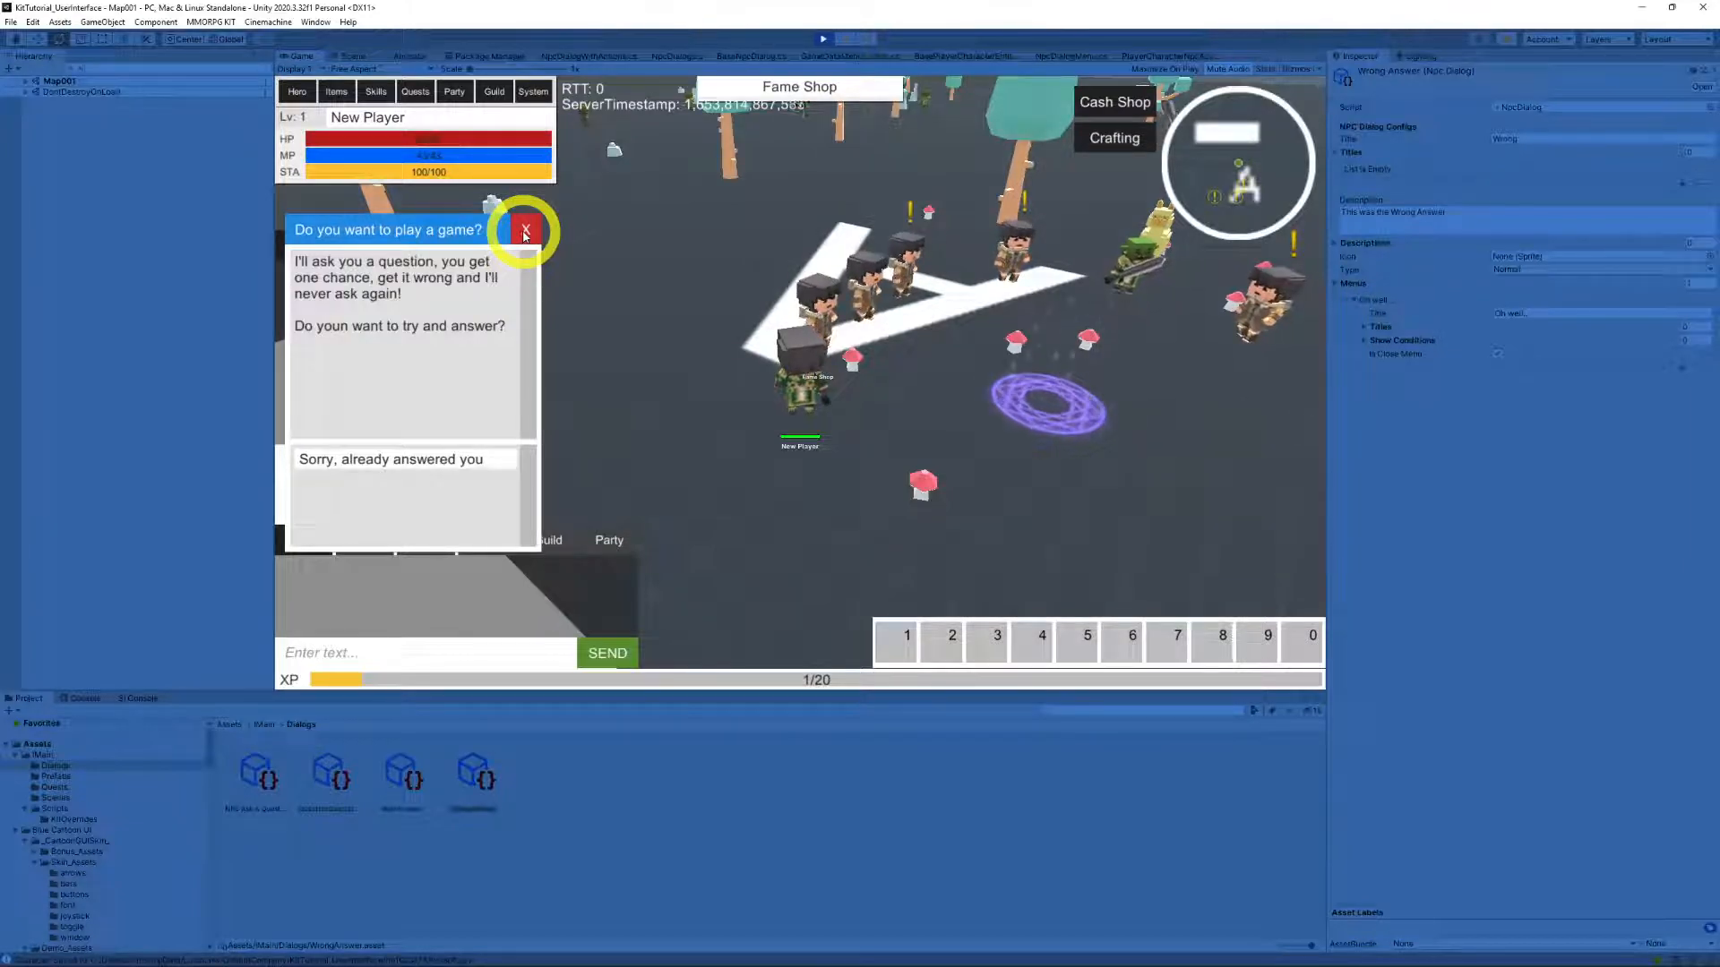
click(525, 231)
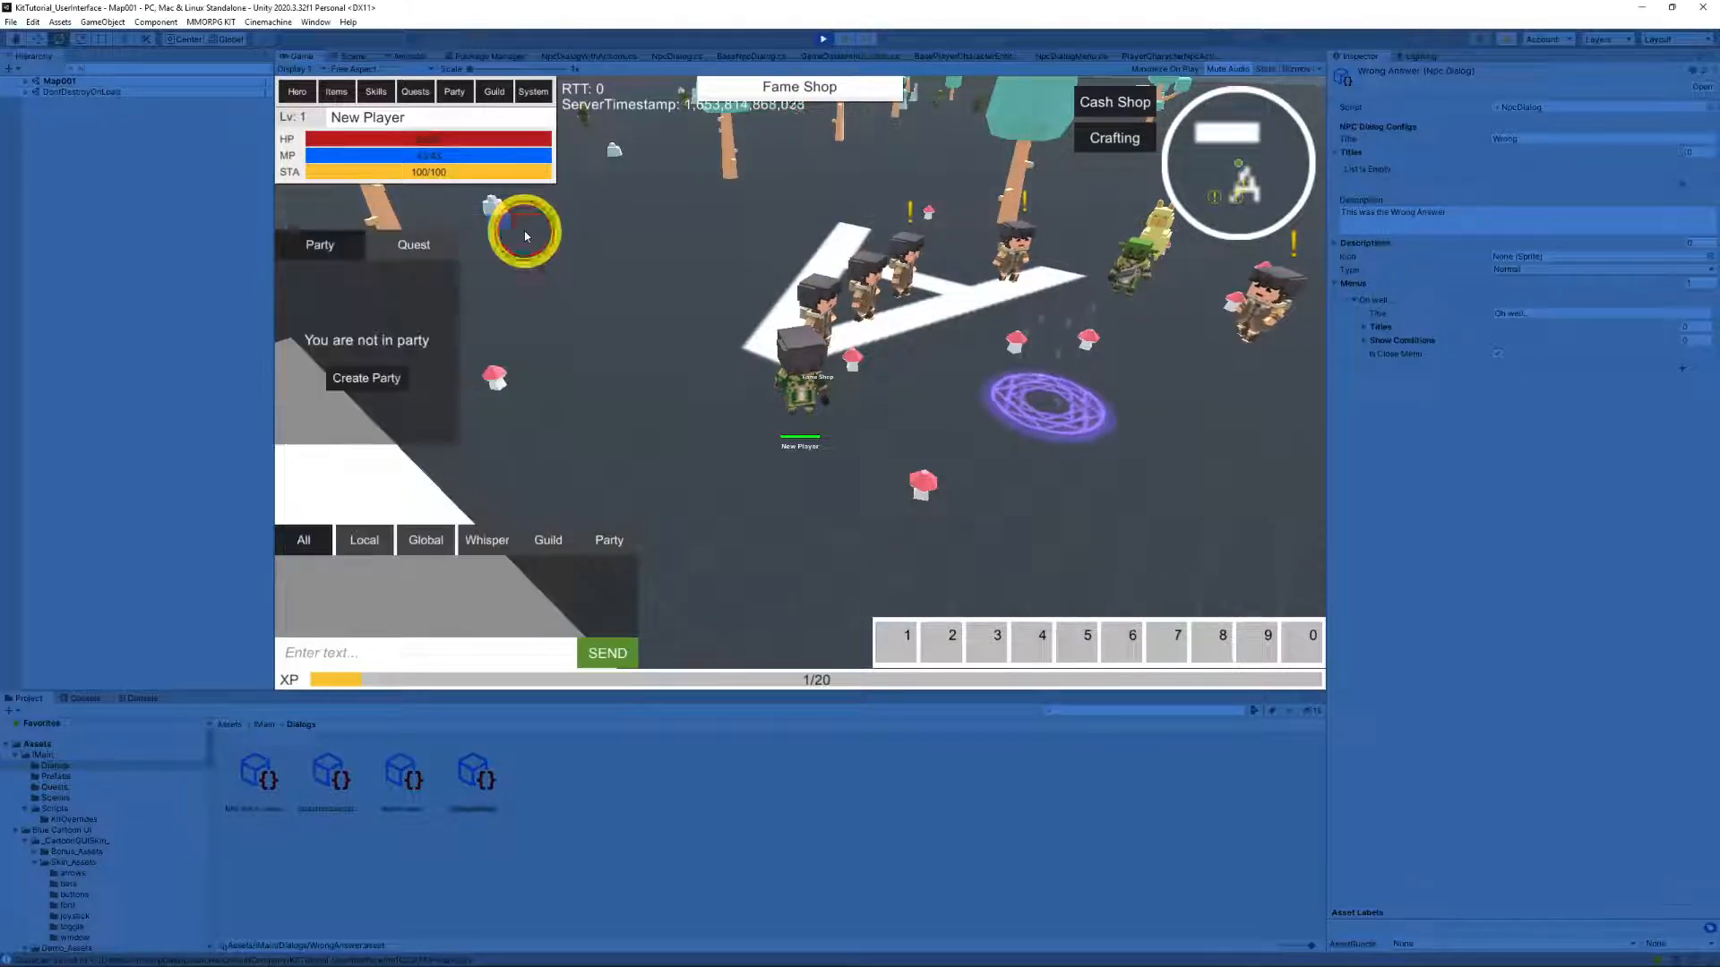
click(823, 40)
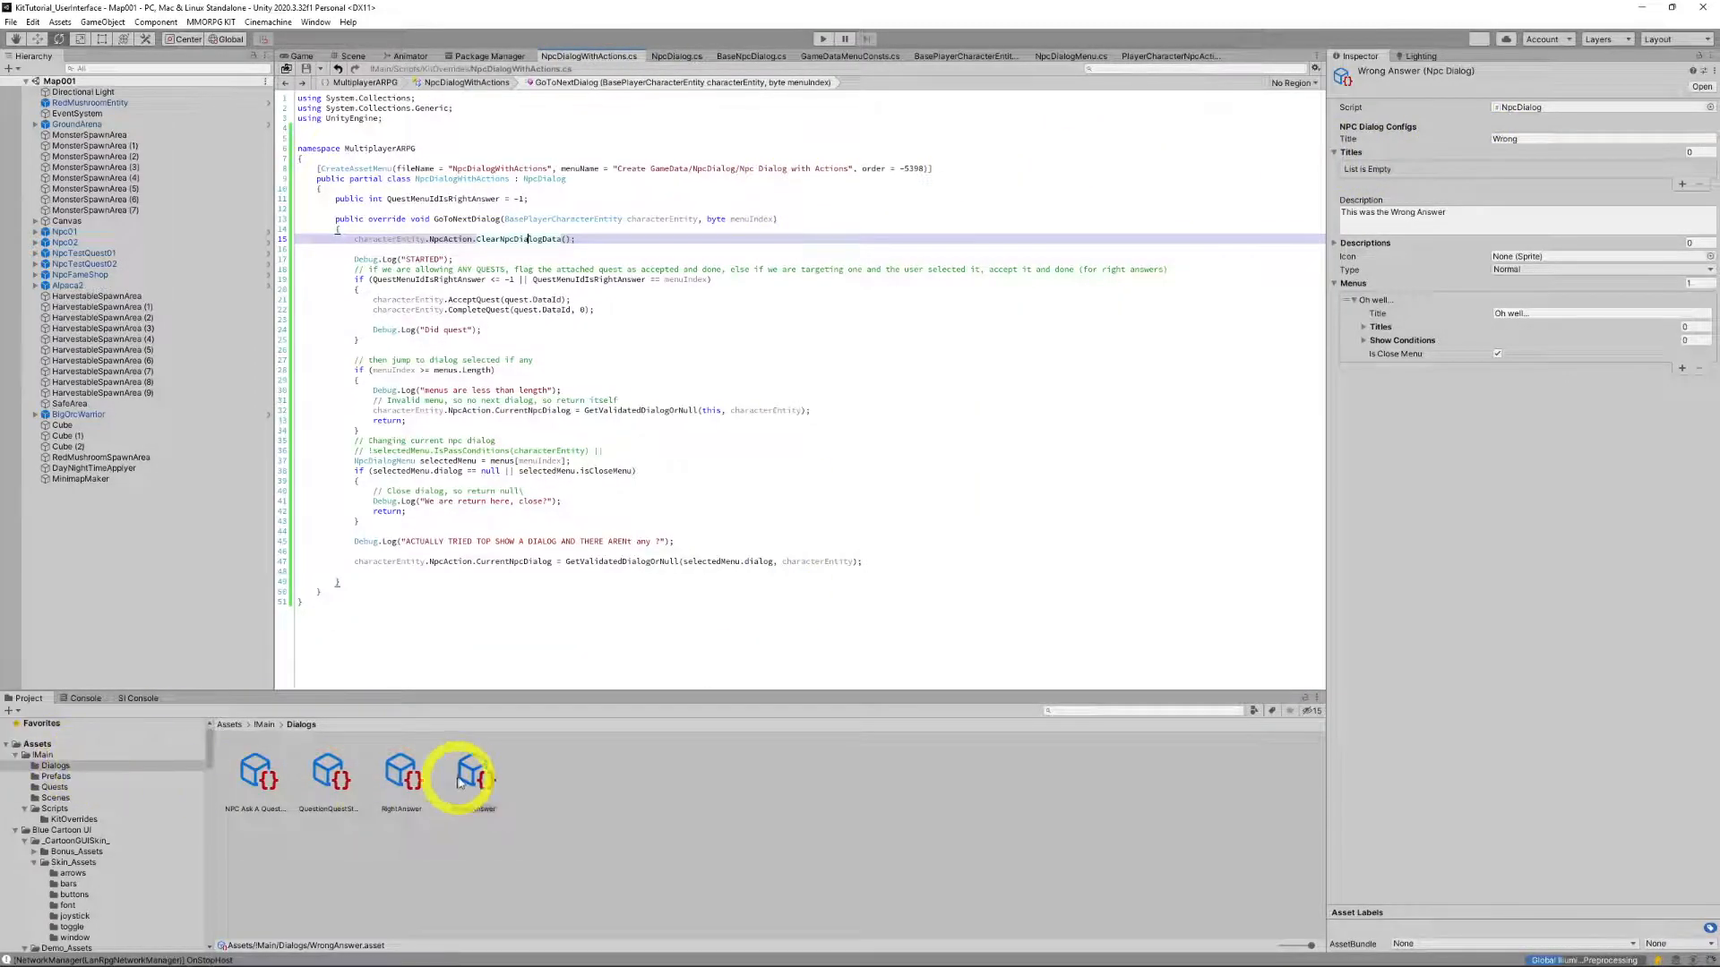
Step: Look up the Npc Dialog with Actions type among the NpcDialog game data assets that can be created in the Dialogs folder
right_click(577, 782)
mouse_move(627, 386)
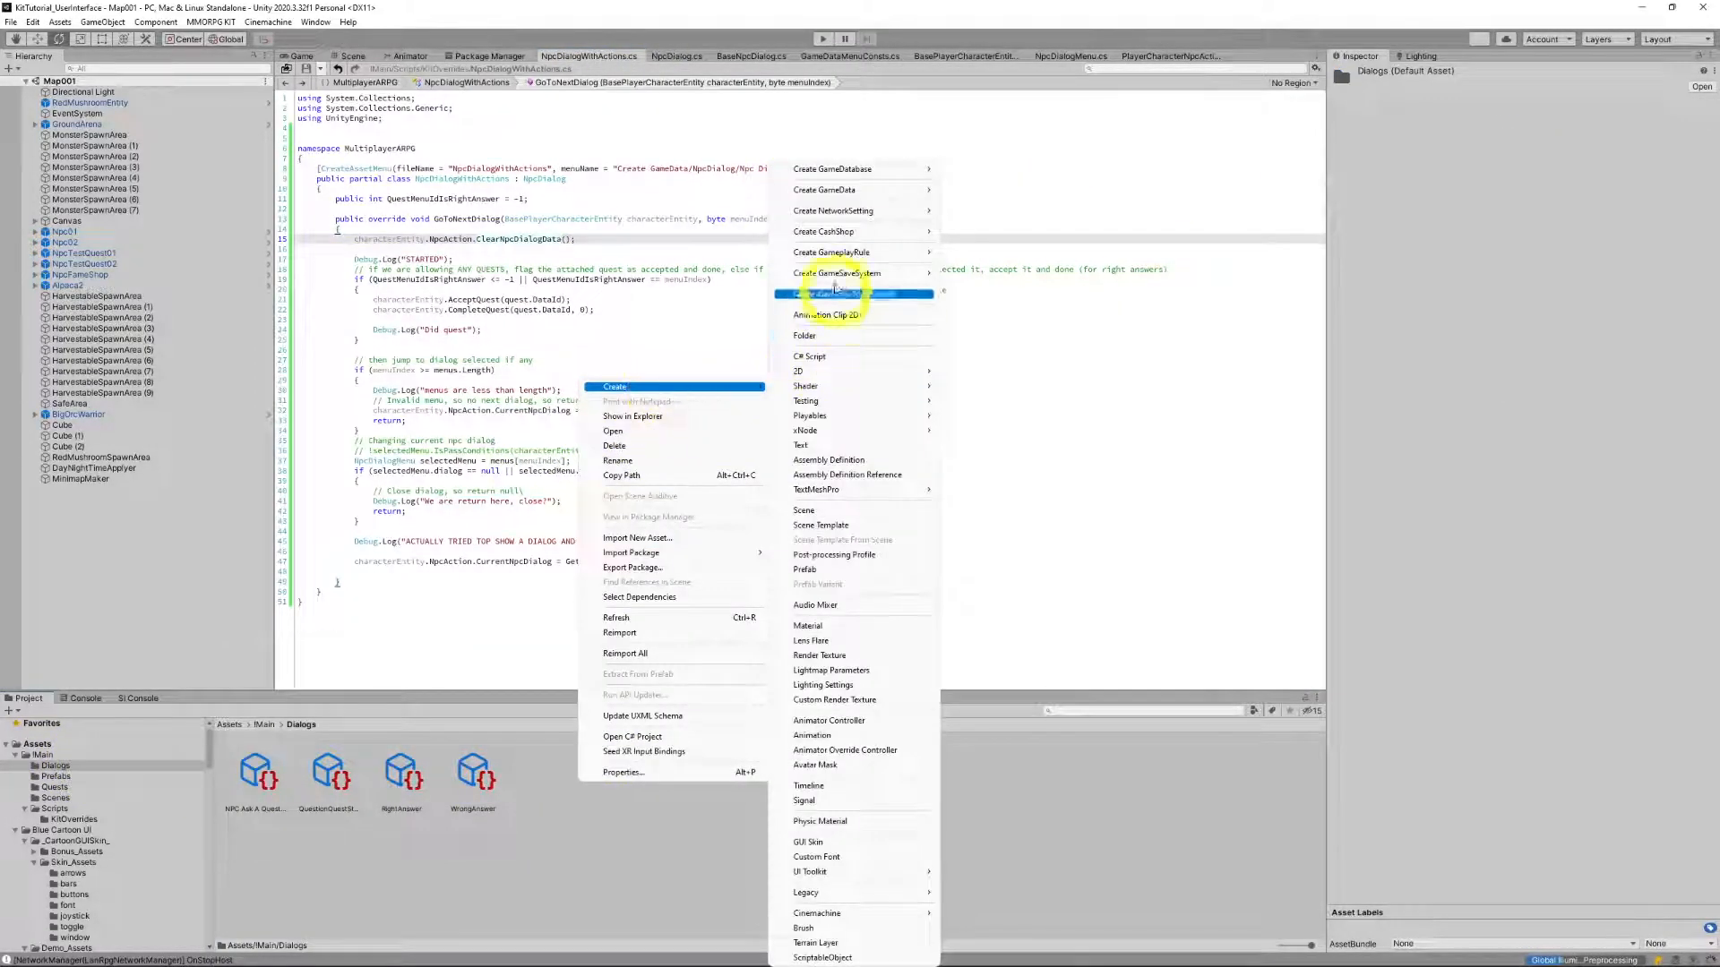
mouse_move(886, 190)
mouse_move(986, 521)
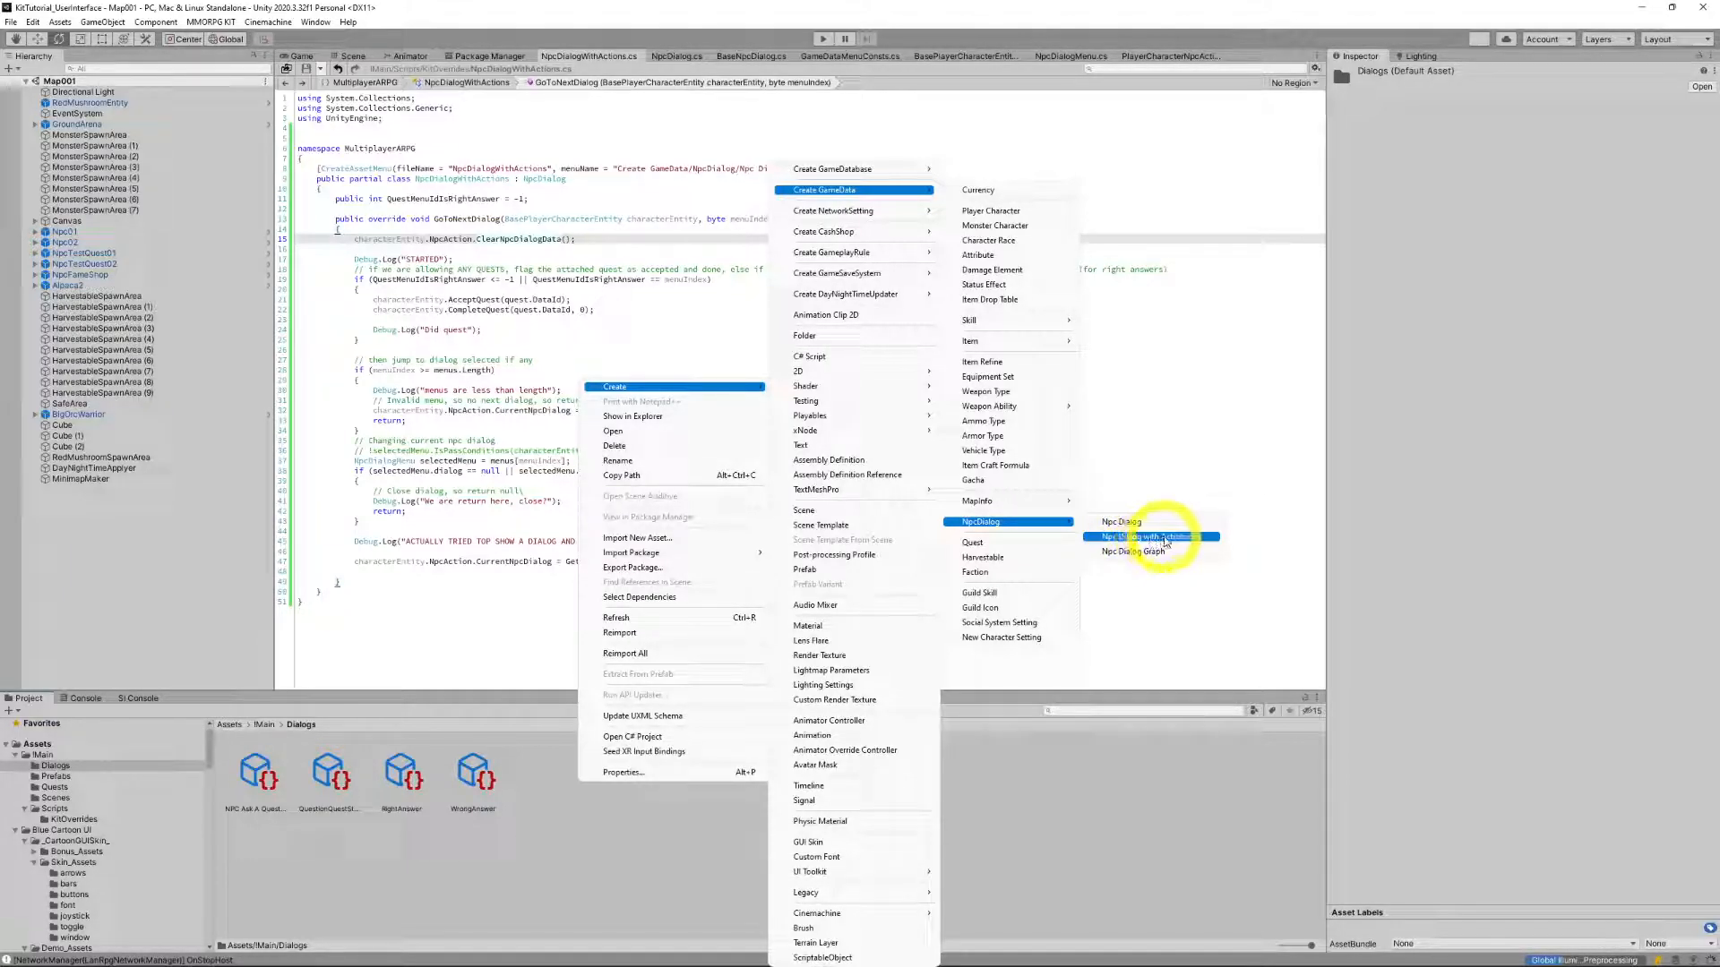
click(603, 229)
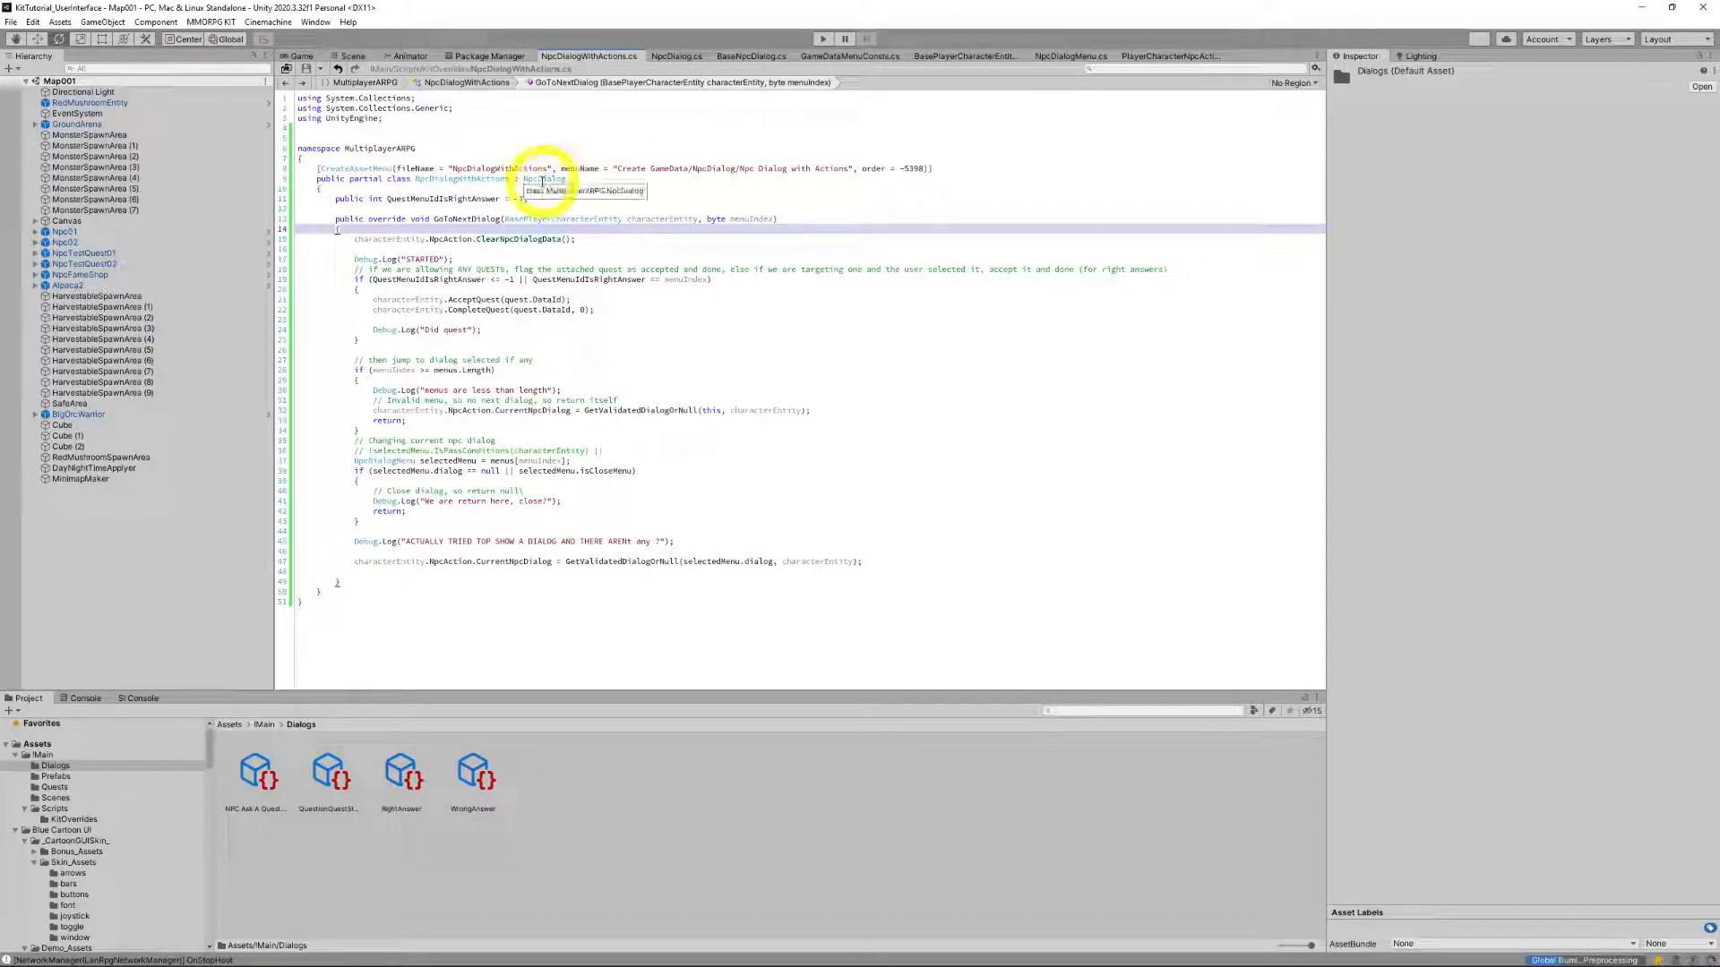
Step: Examine the NpcDialog base class, the QuestMenuIdIsRightAnswer field and the AcceptQuest and CompleteQuest calls in NpcDialogWithActions.cs
double_click(544, 180)
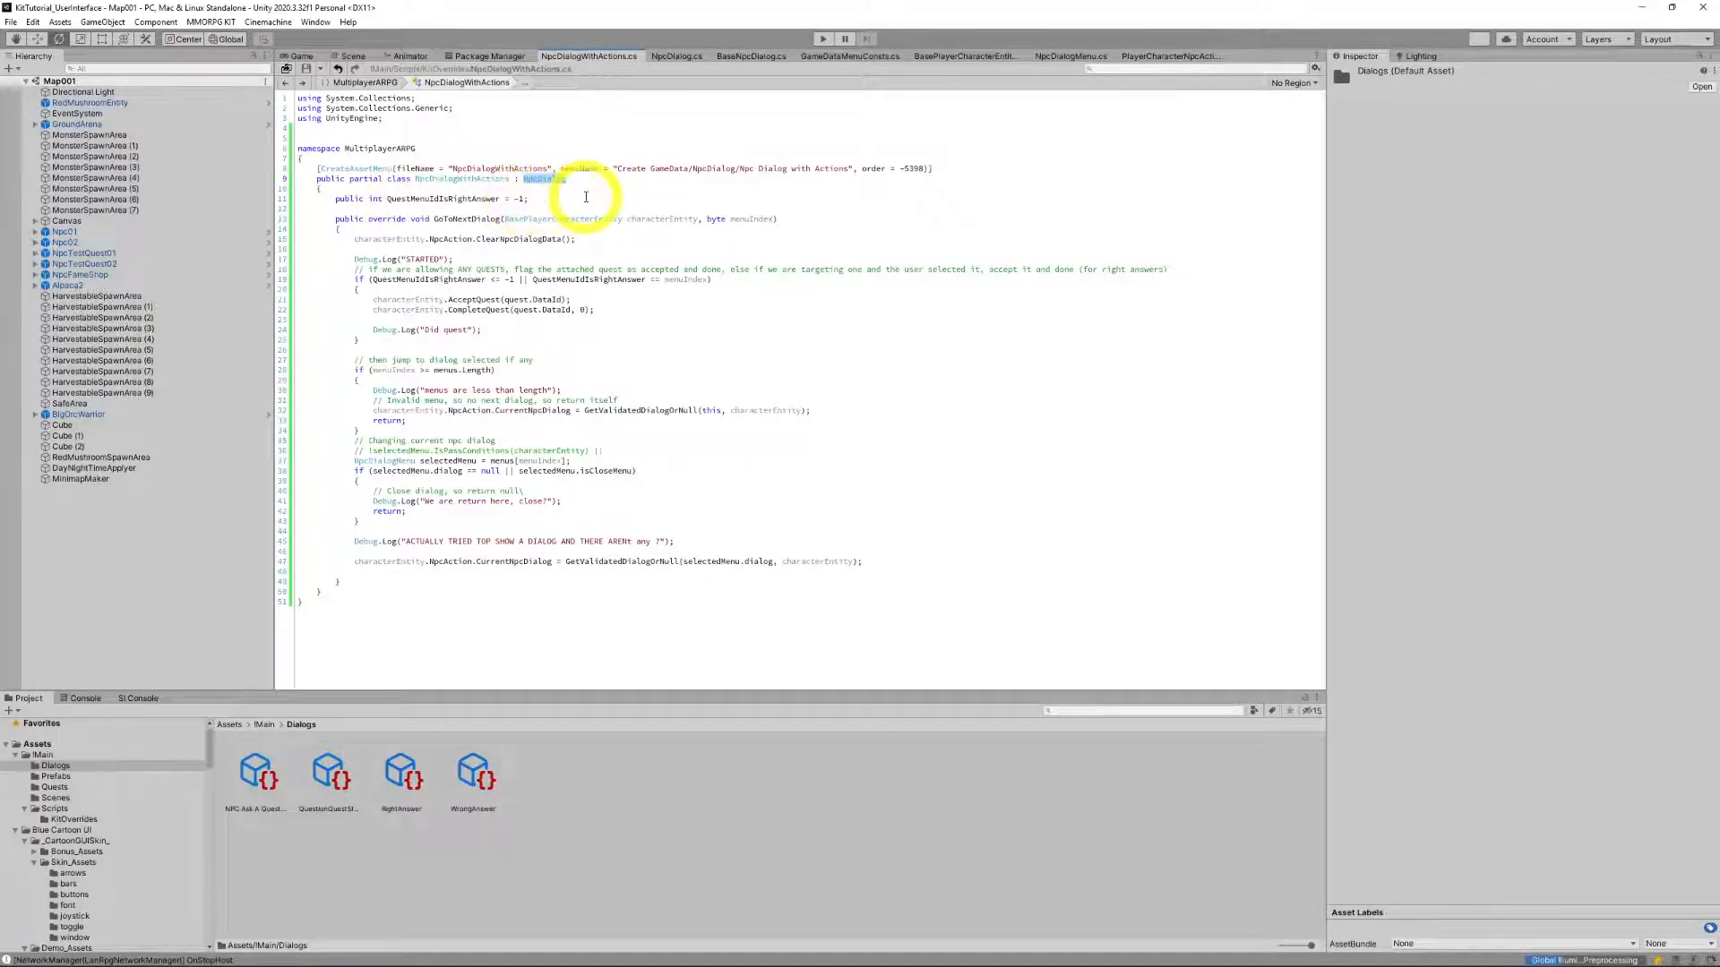
click(556, 199)
double_click(441, 200)
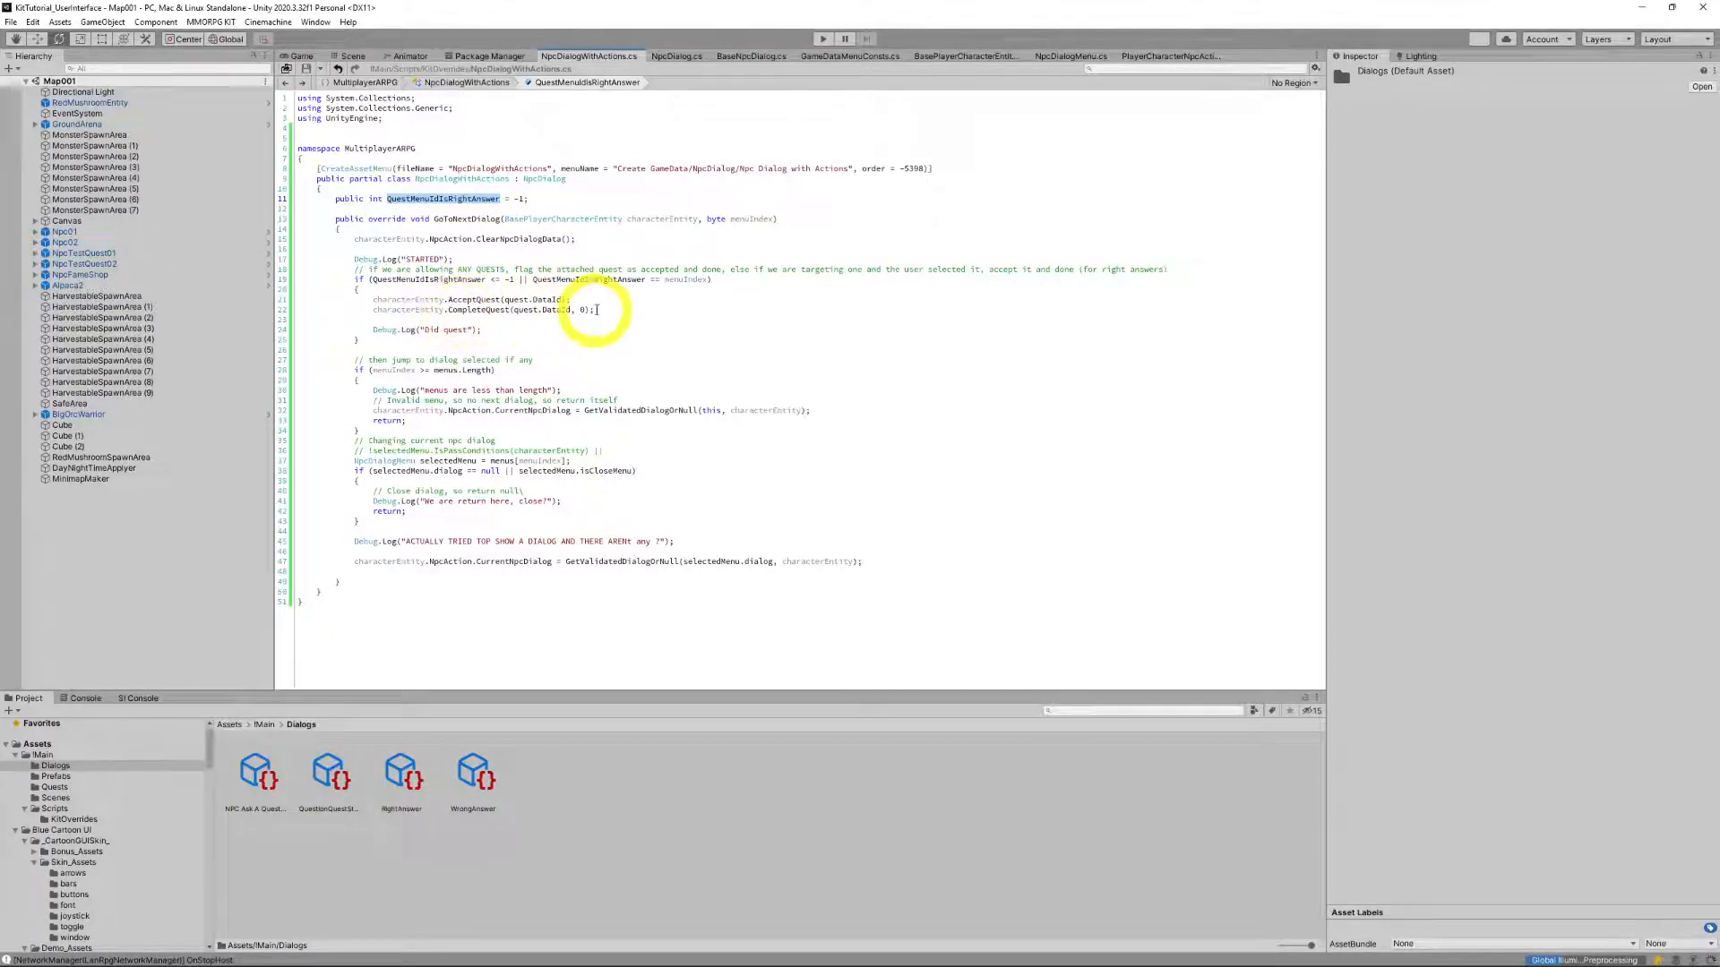
drag(371, 299, 621, 307)
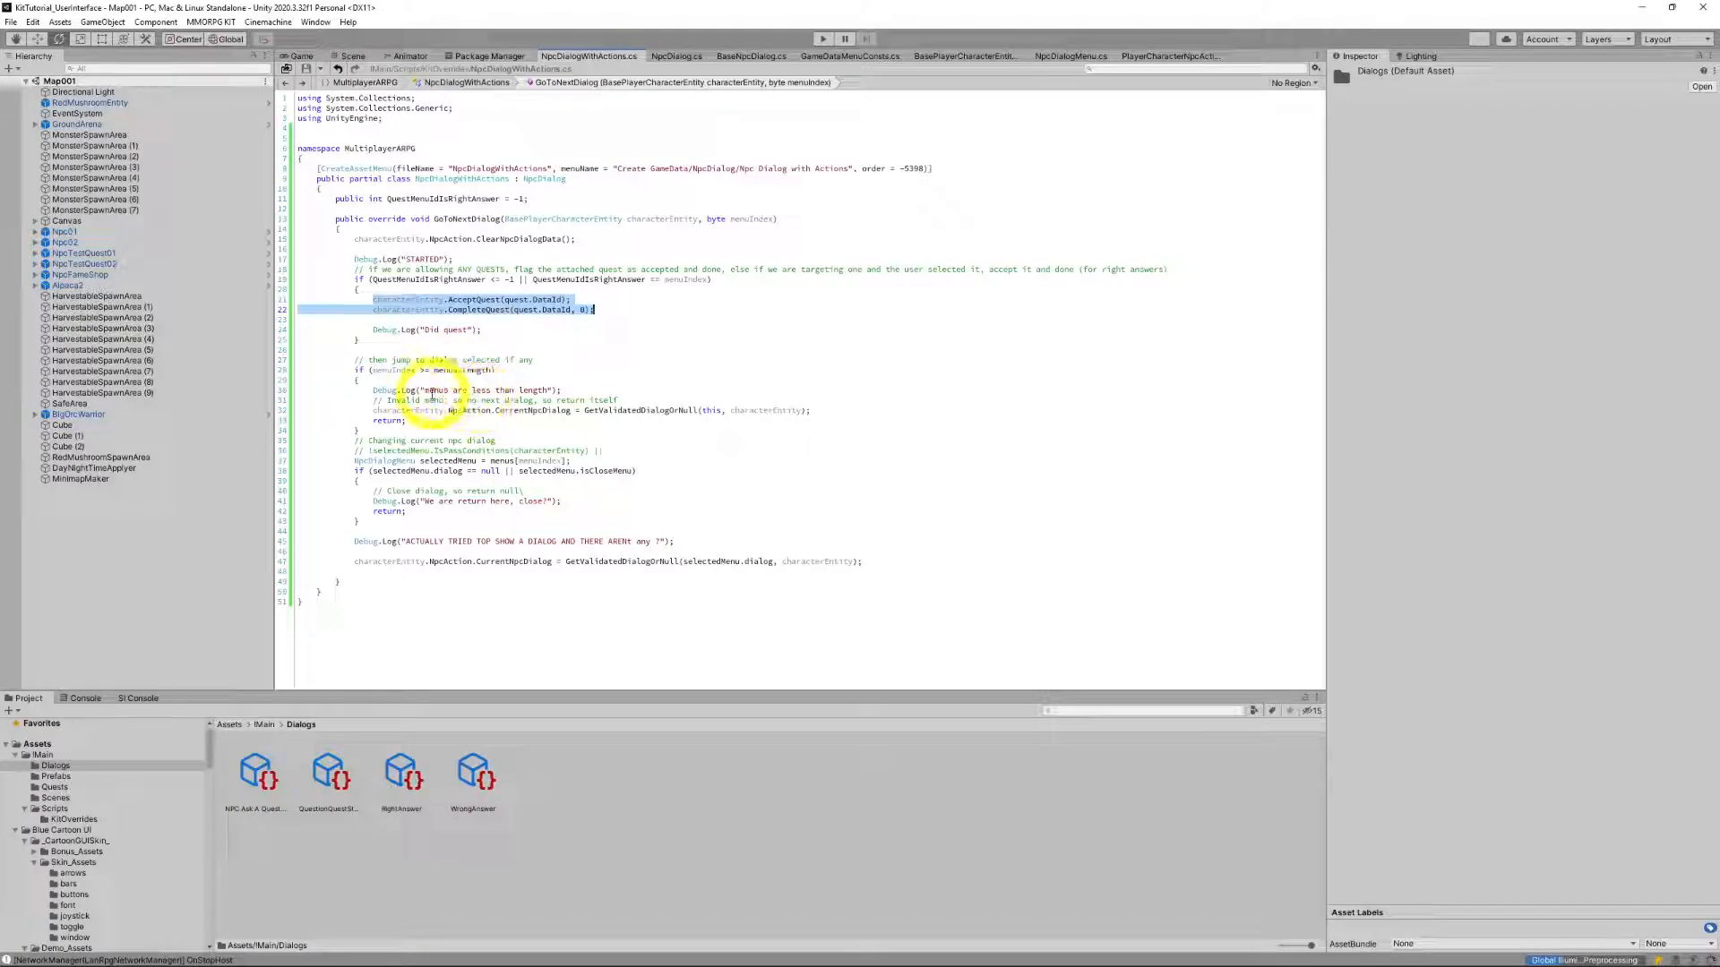
Step: Remove the "menus are less than length" and "STARTED" Debug.Log lines from GoToNextDialog in NpcDialogWithActions.cs
click(433, 390)
click(493, 391)
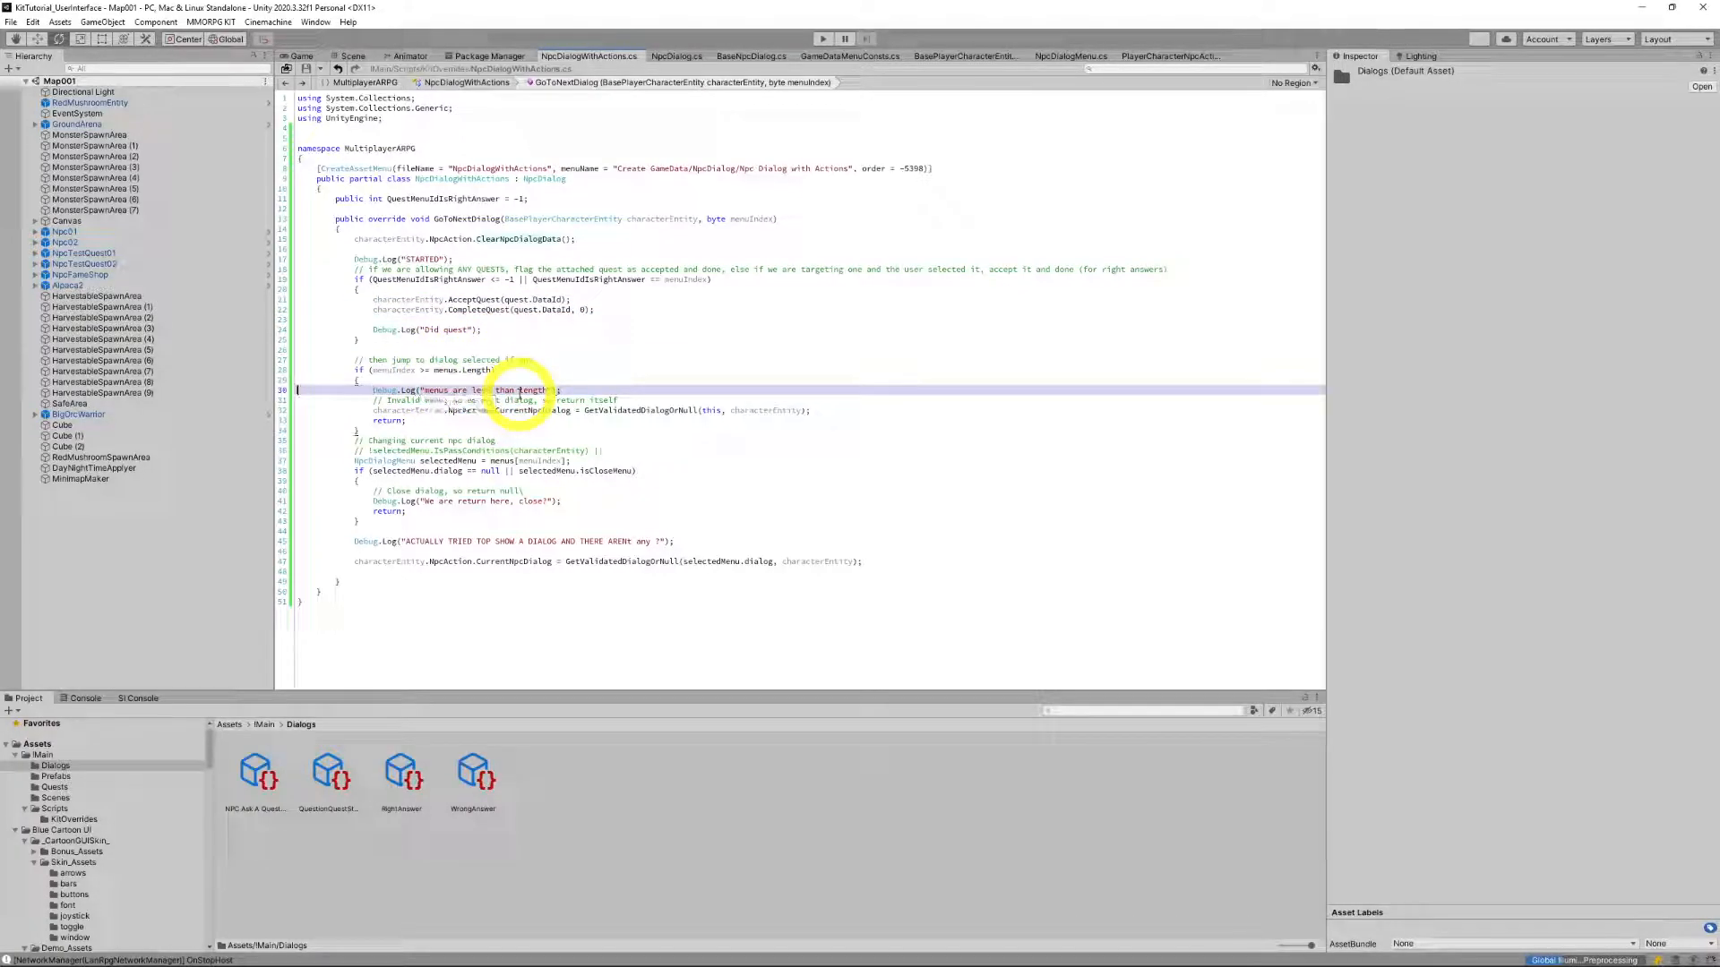
key(ctrl+x)
click(532, 255)
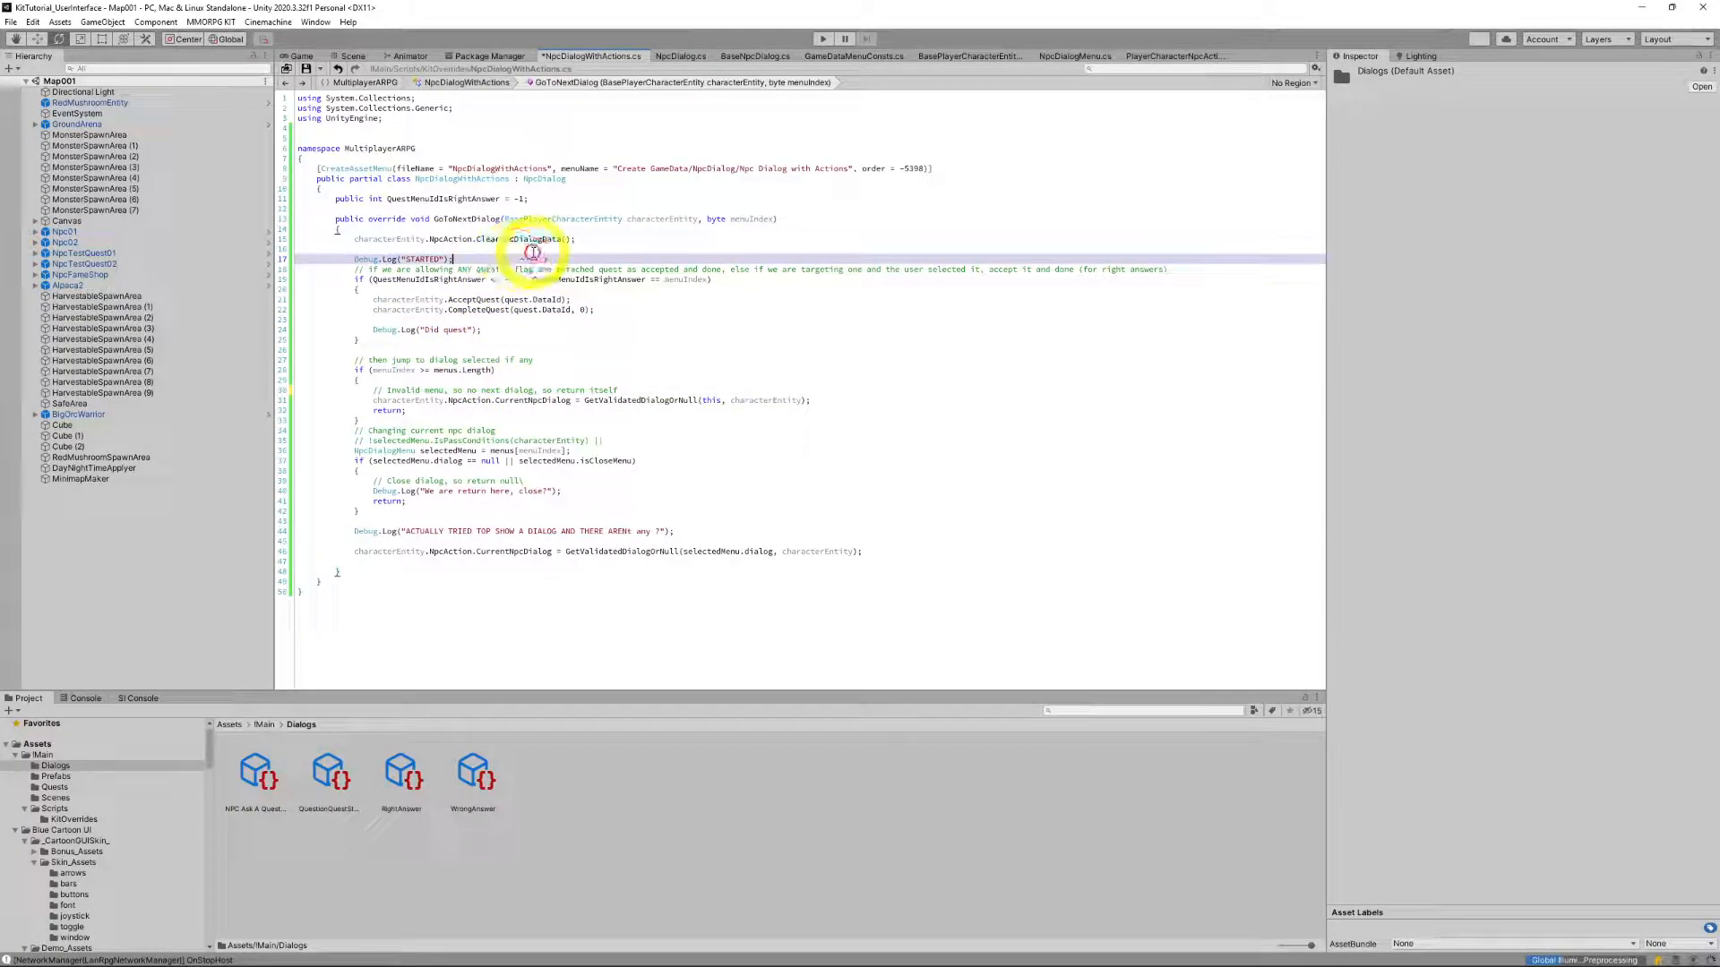
triple_click(533, 256)
key(ctrl+x)
Step: Remove the "We are return here, close!" and "ACTUALLY TRIED TOP SHOW A DIALOG" Debug.Log lines from GoToNextDialog
click(361, 410)
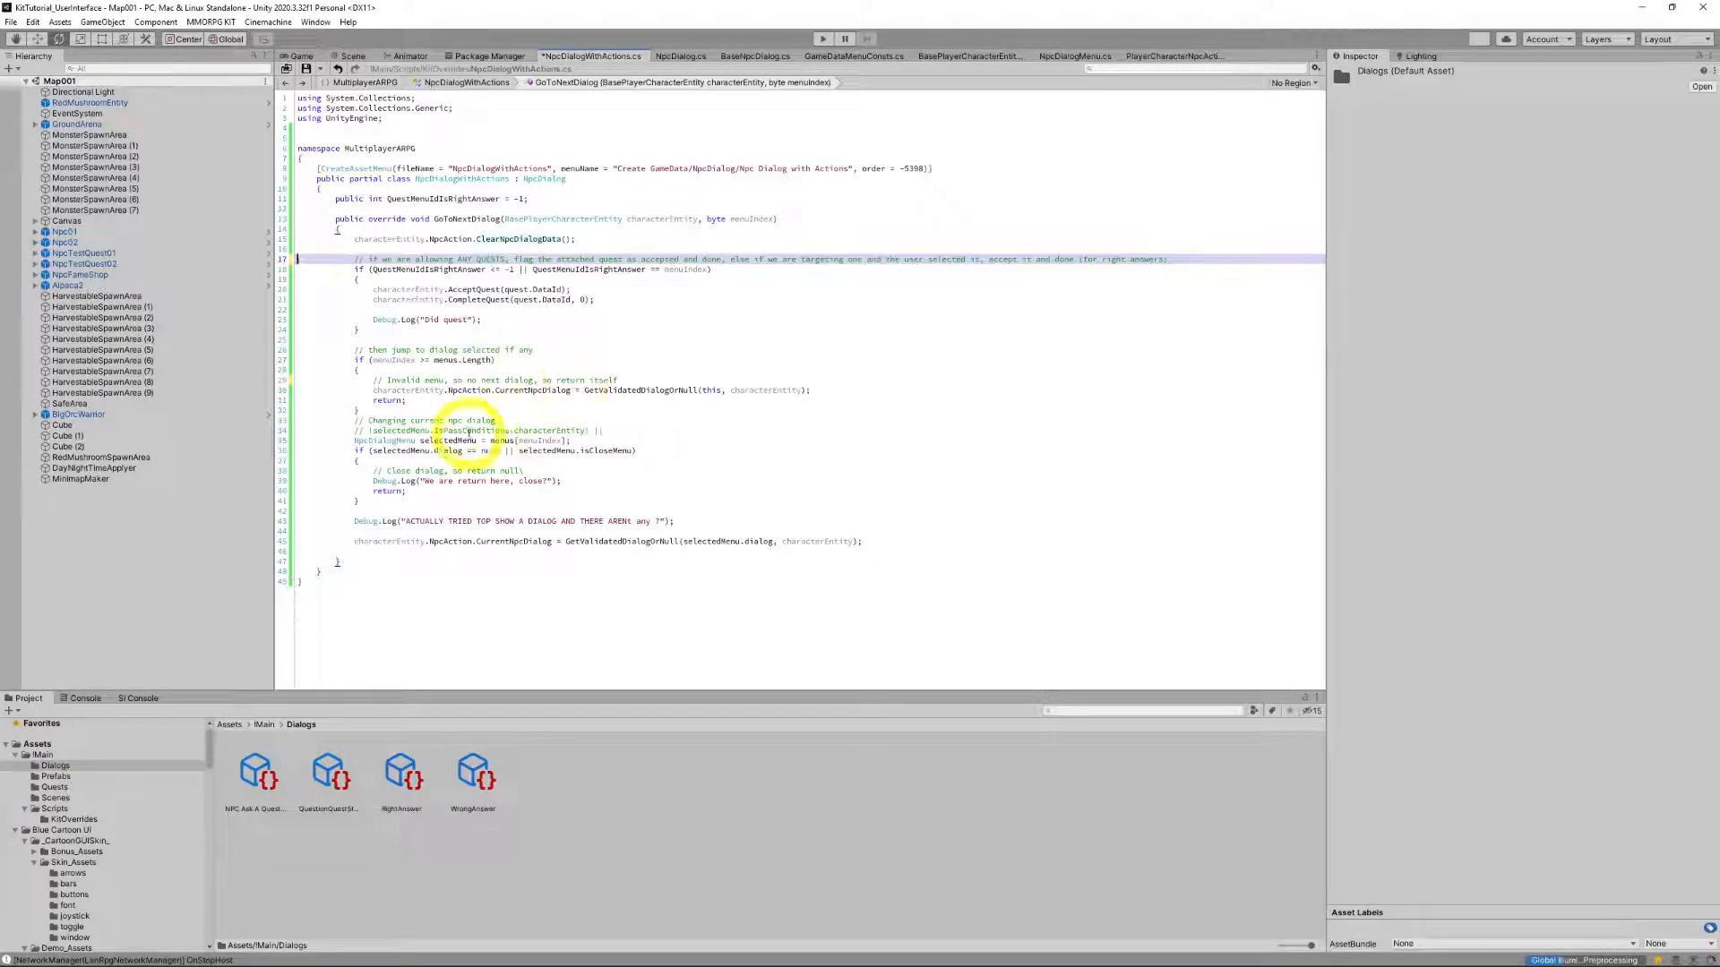
click(491, 480)
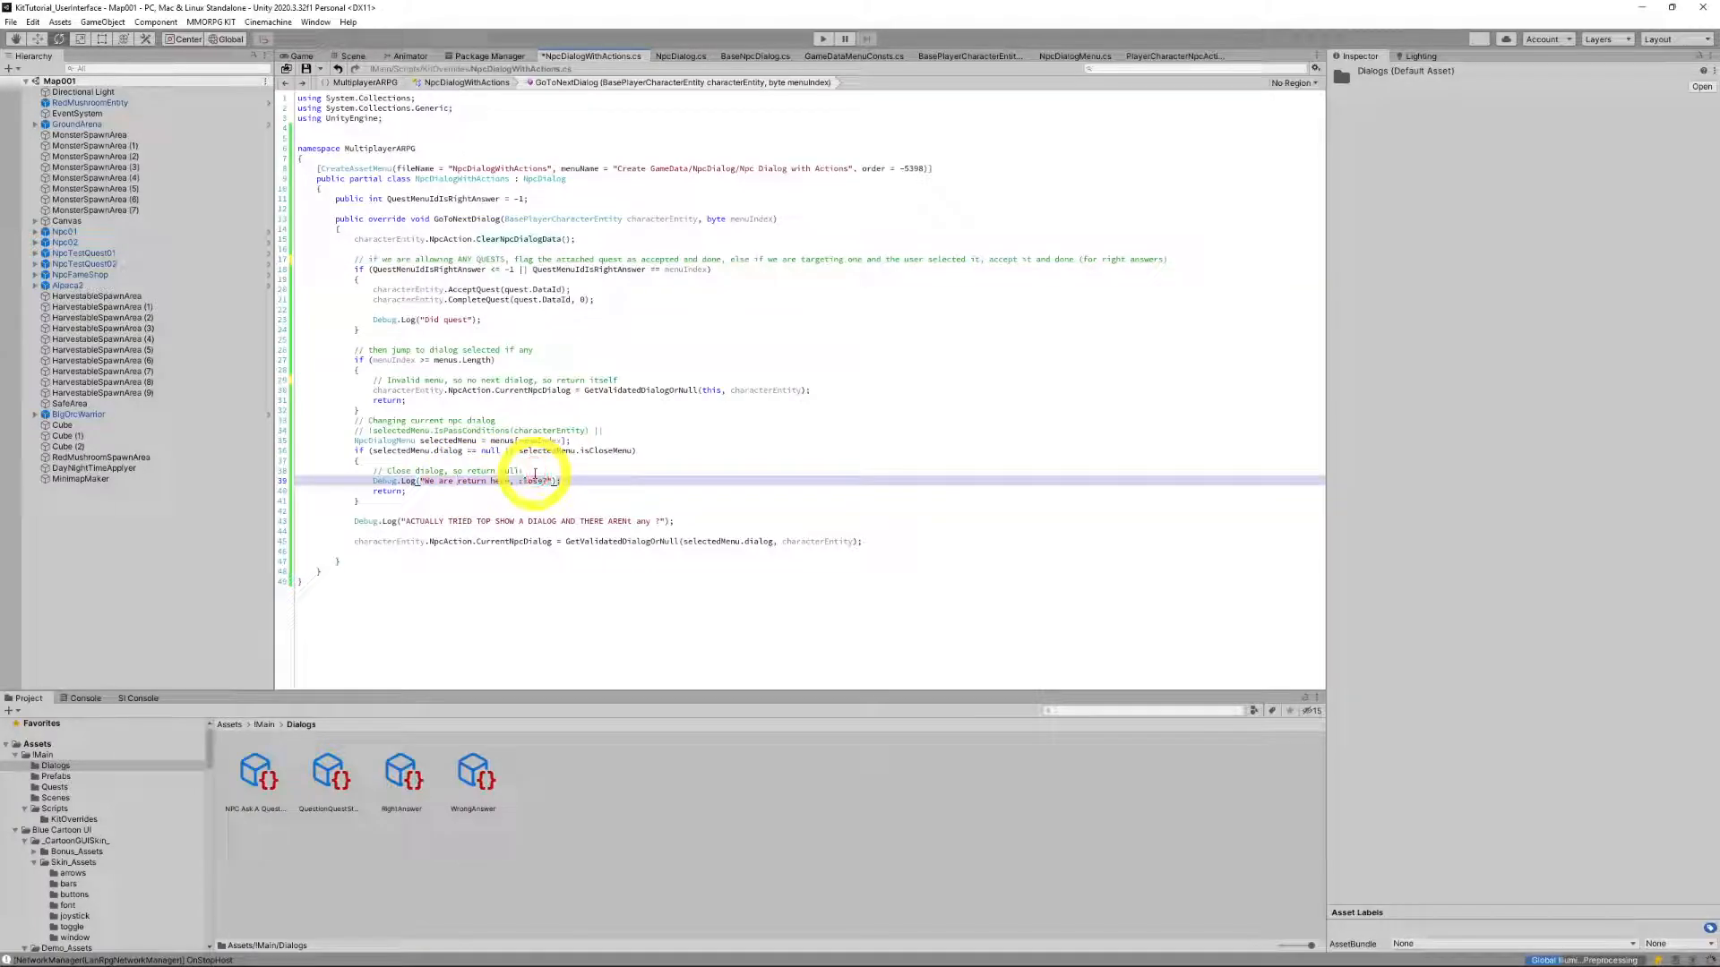
key(ctrl+x)
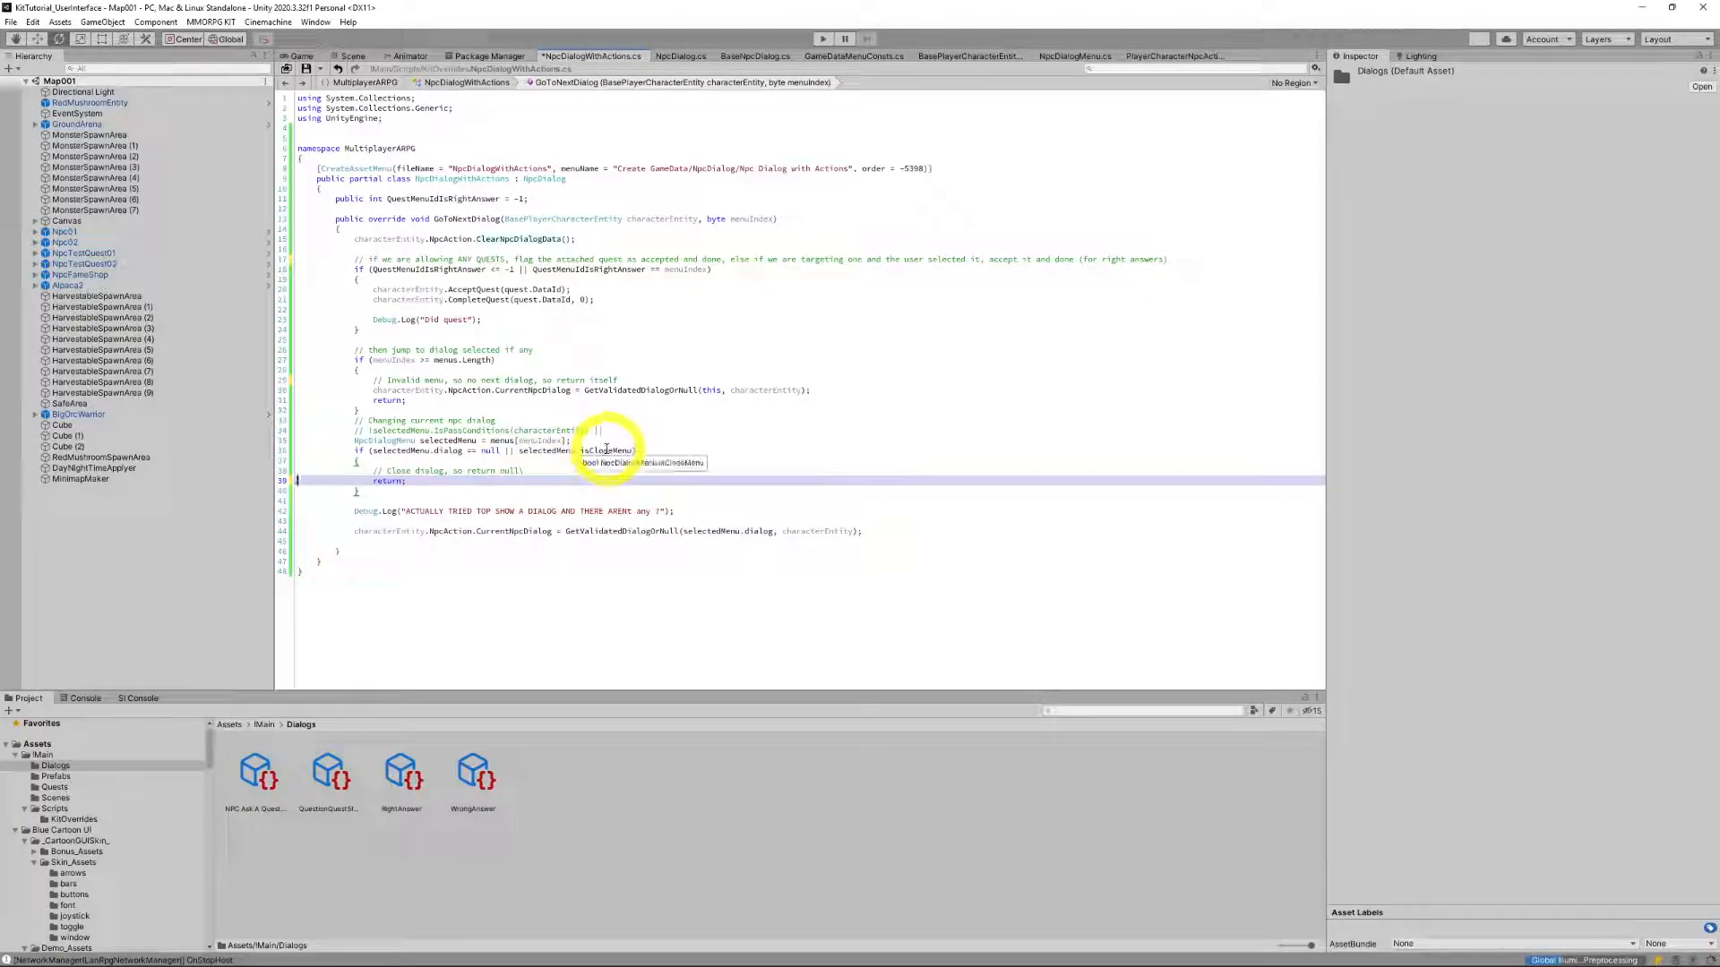
click(577, 472)
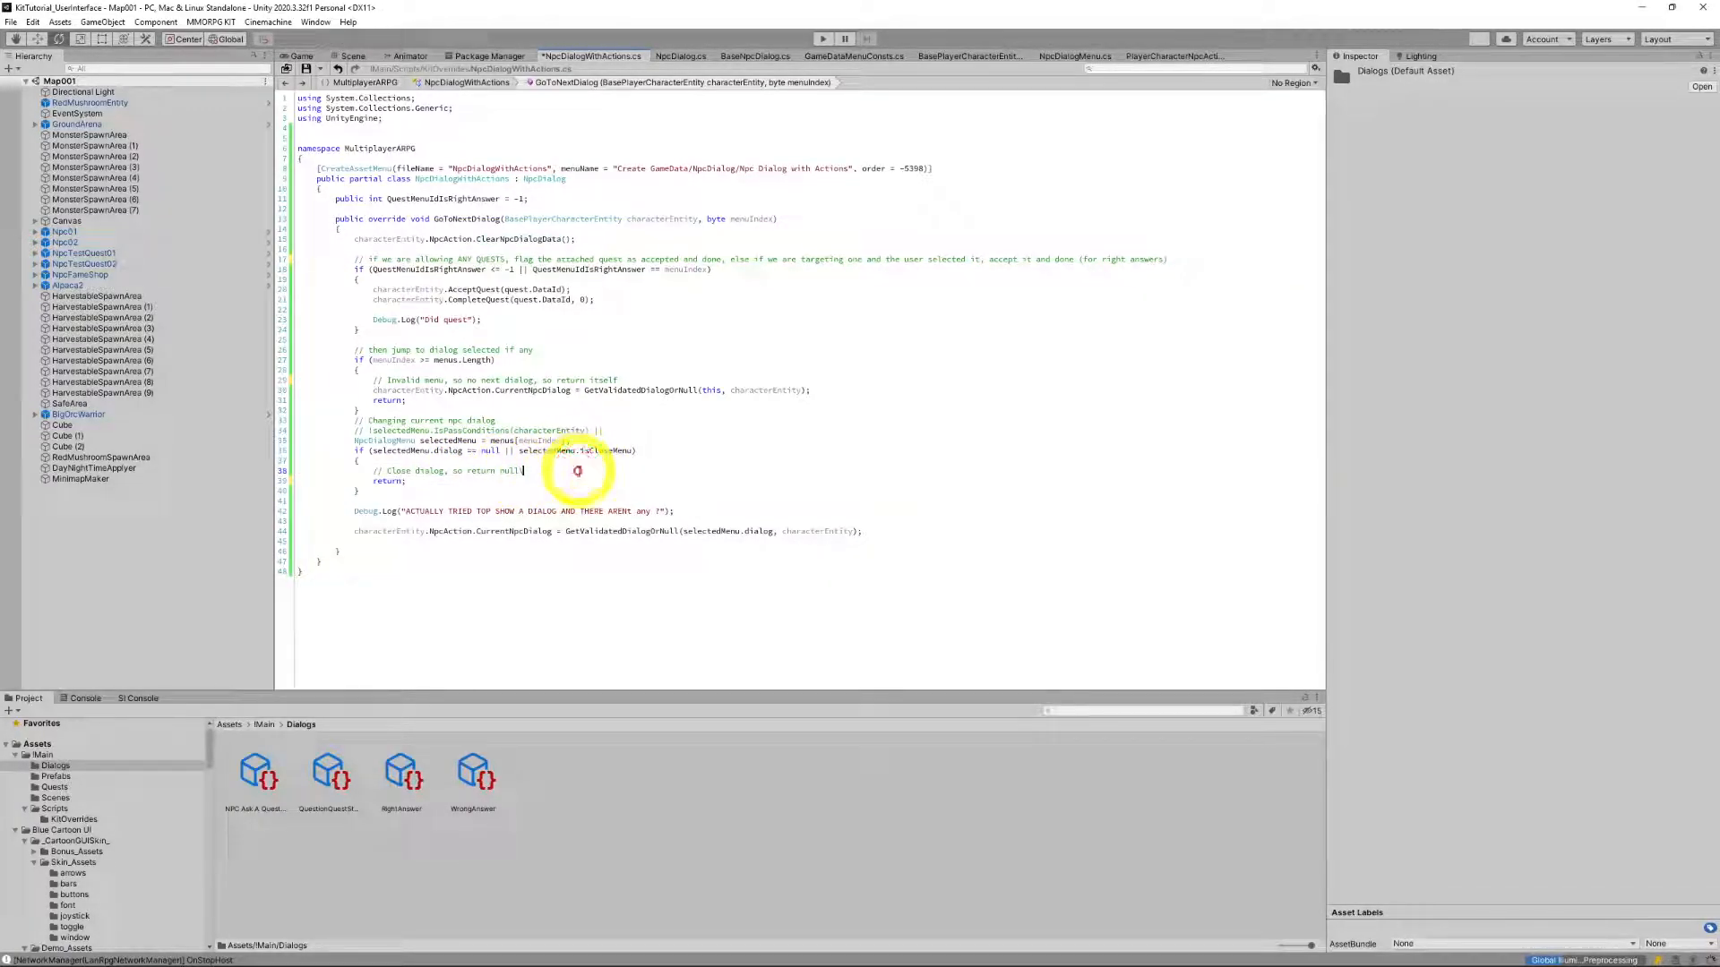
click(562, 511)
key(Home)
key(Home)
key(shift+Down)
key(BackSpace)
key(BackSpace)
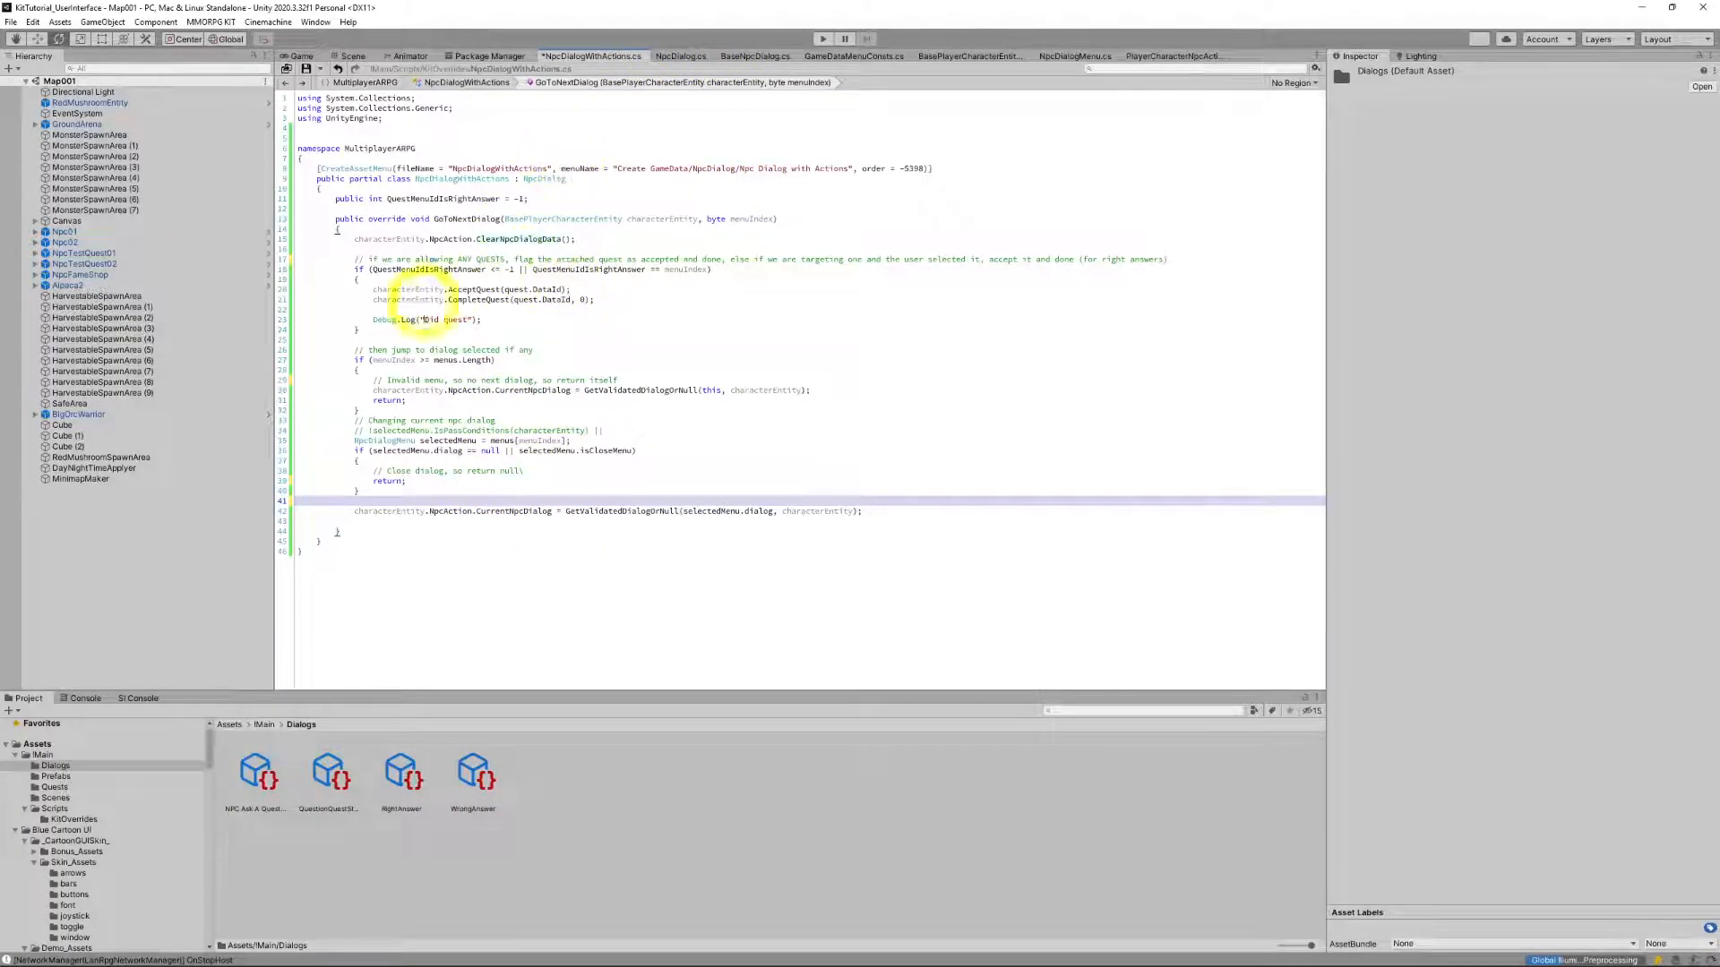
Step: Review the AcceptQuest and CompleteQuest calls and the settings of the QuestionQuestStart dialog asset
drag(374, 290, 605, 302)
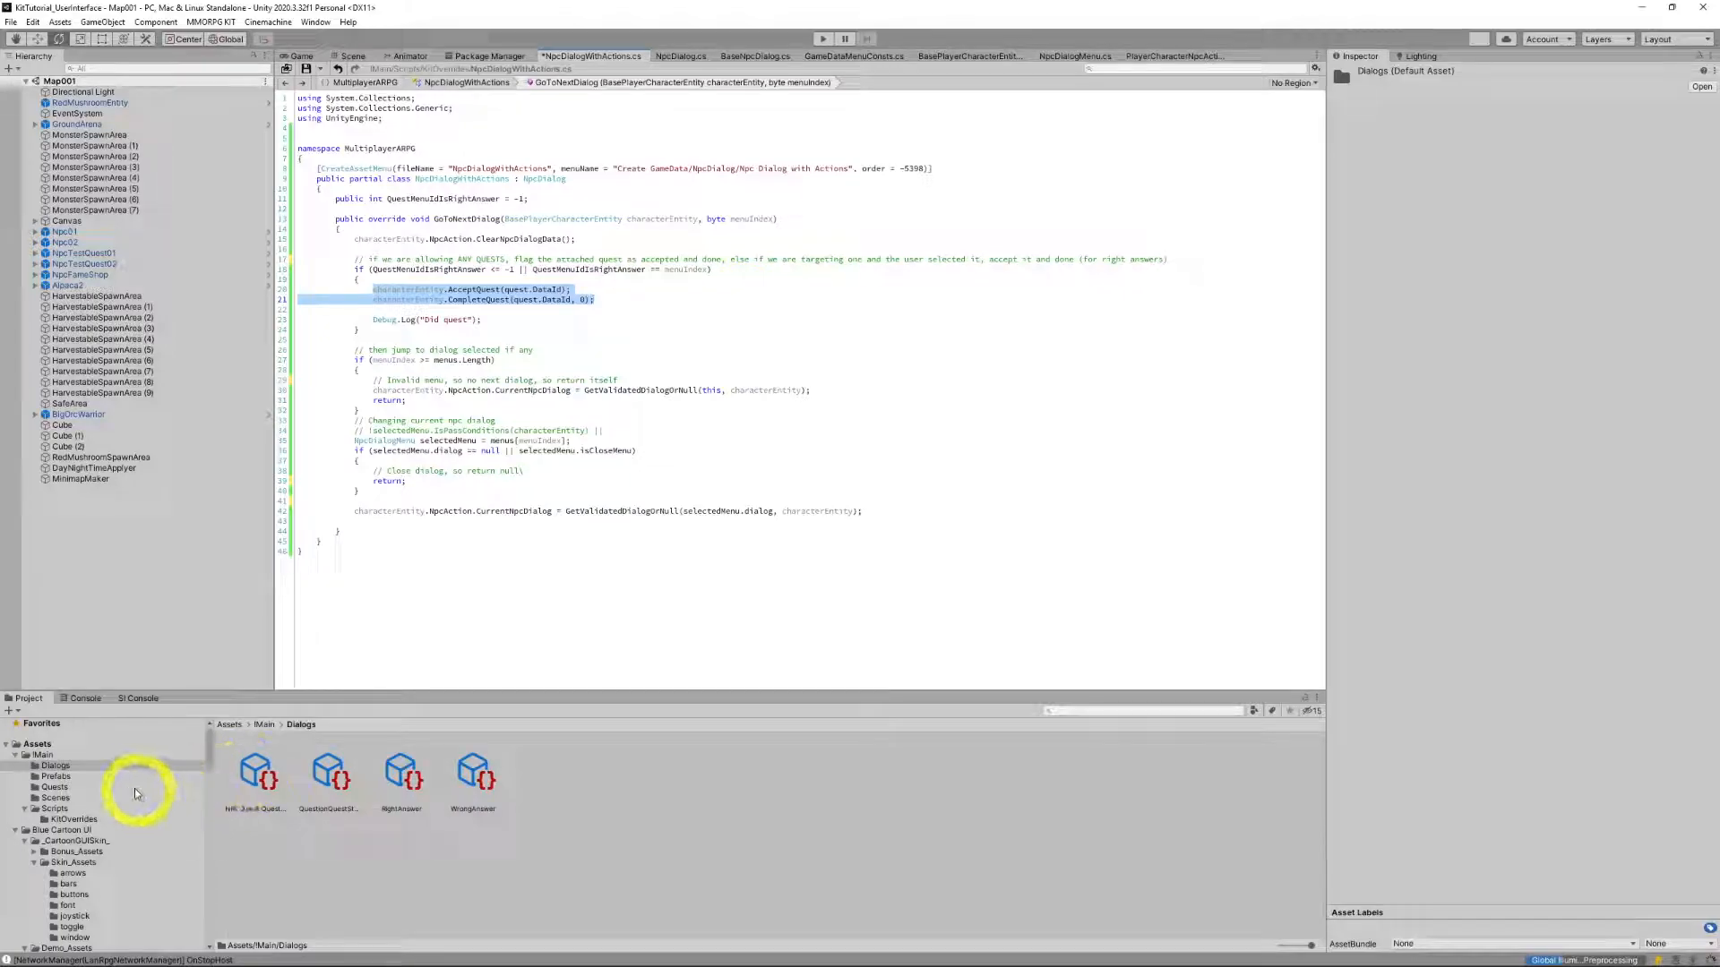
click(327, 775)
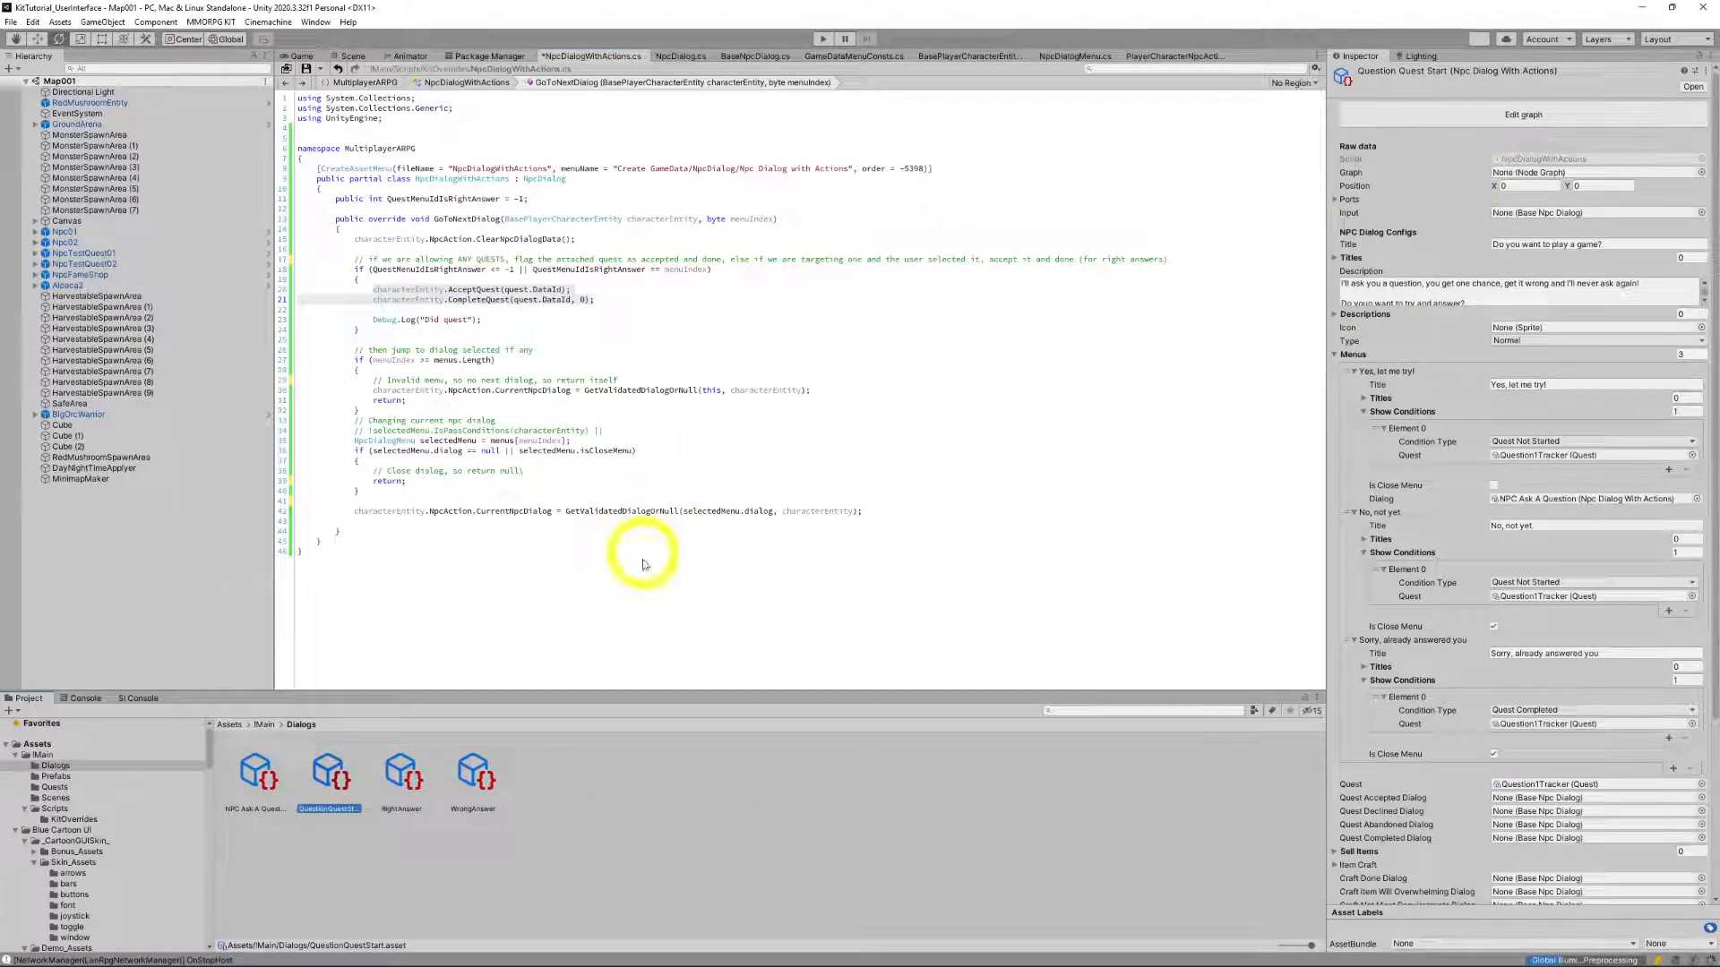
click(328, 810)
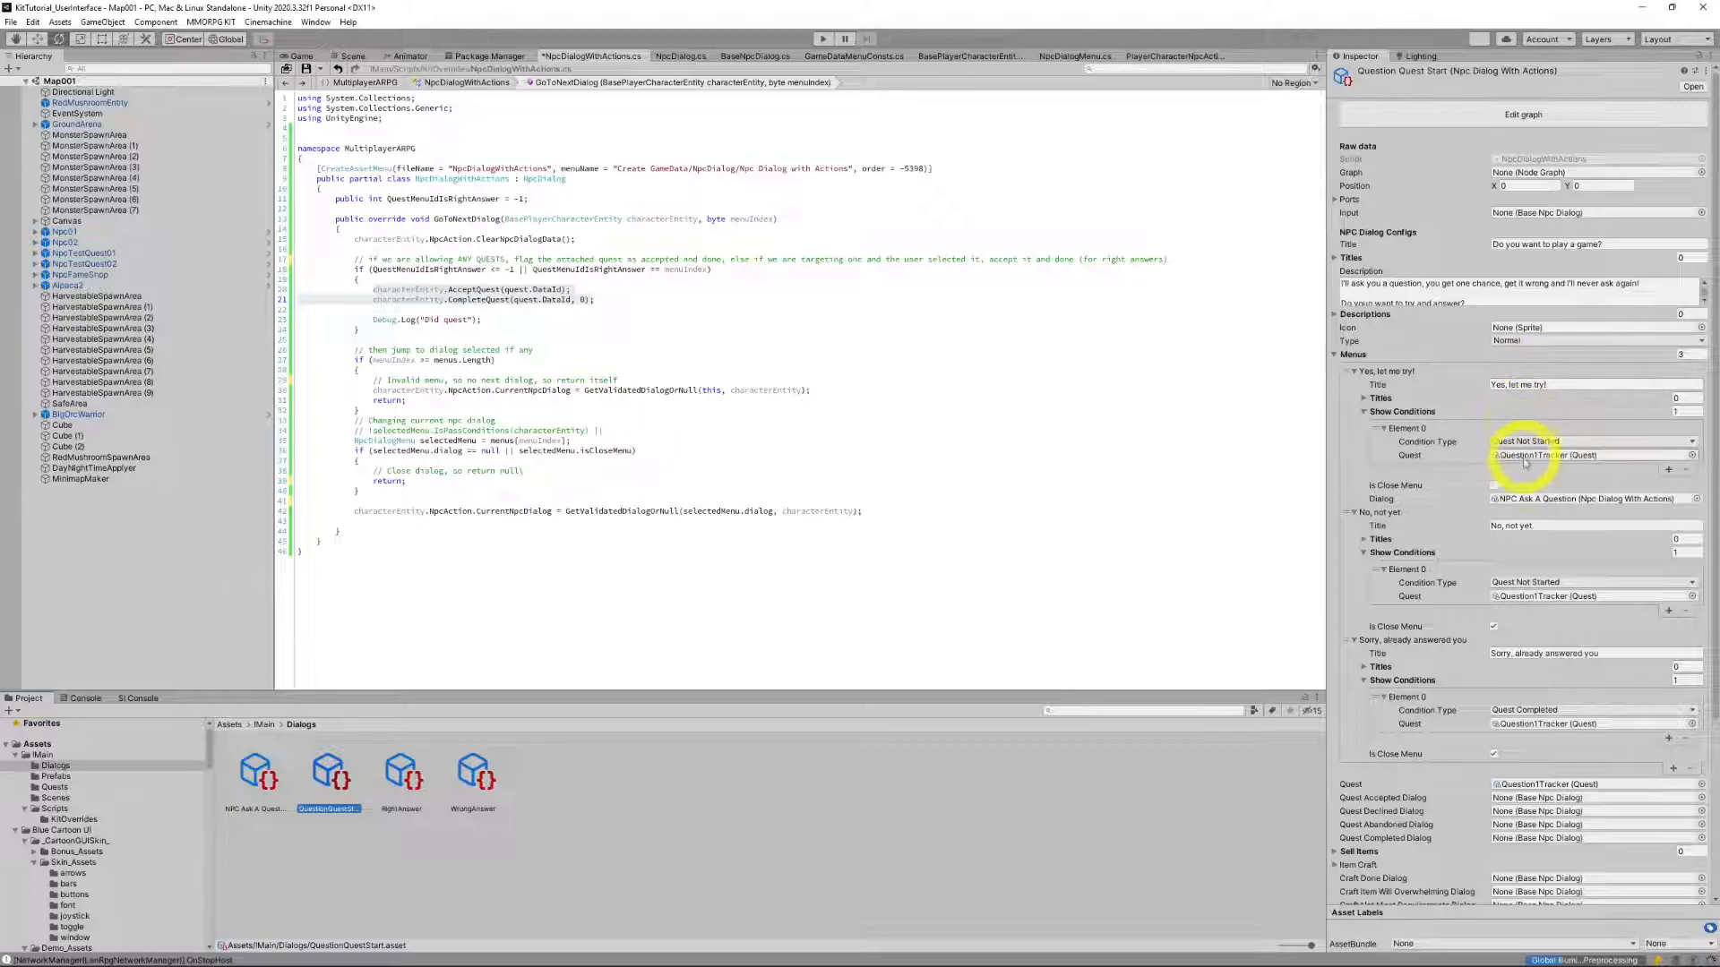
Step: Compare the titles, requirements, rewards and repeat setting of the Question1Tracker and Question1Reward quests
click(56, 788)
click(328, 780)
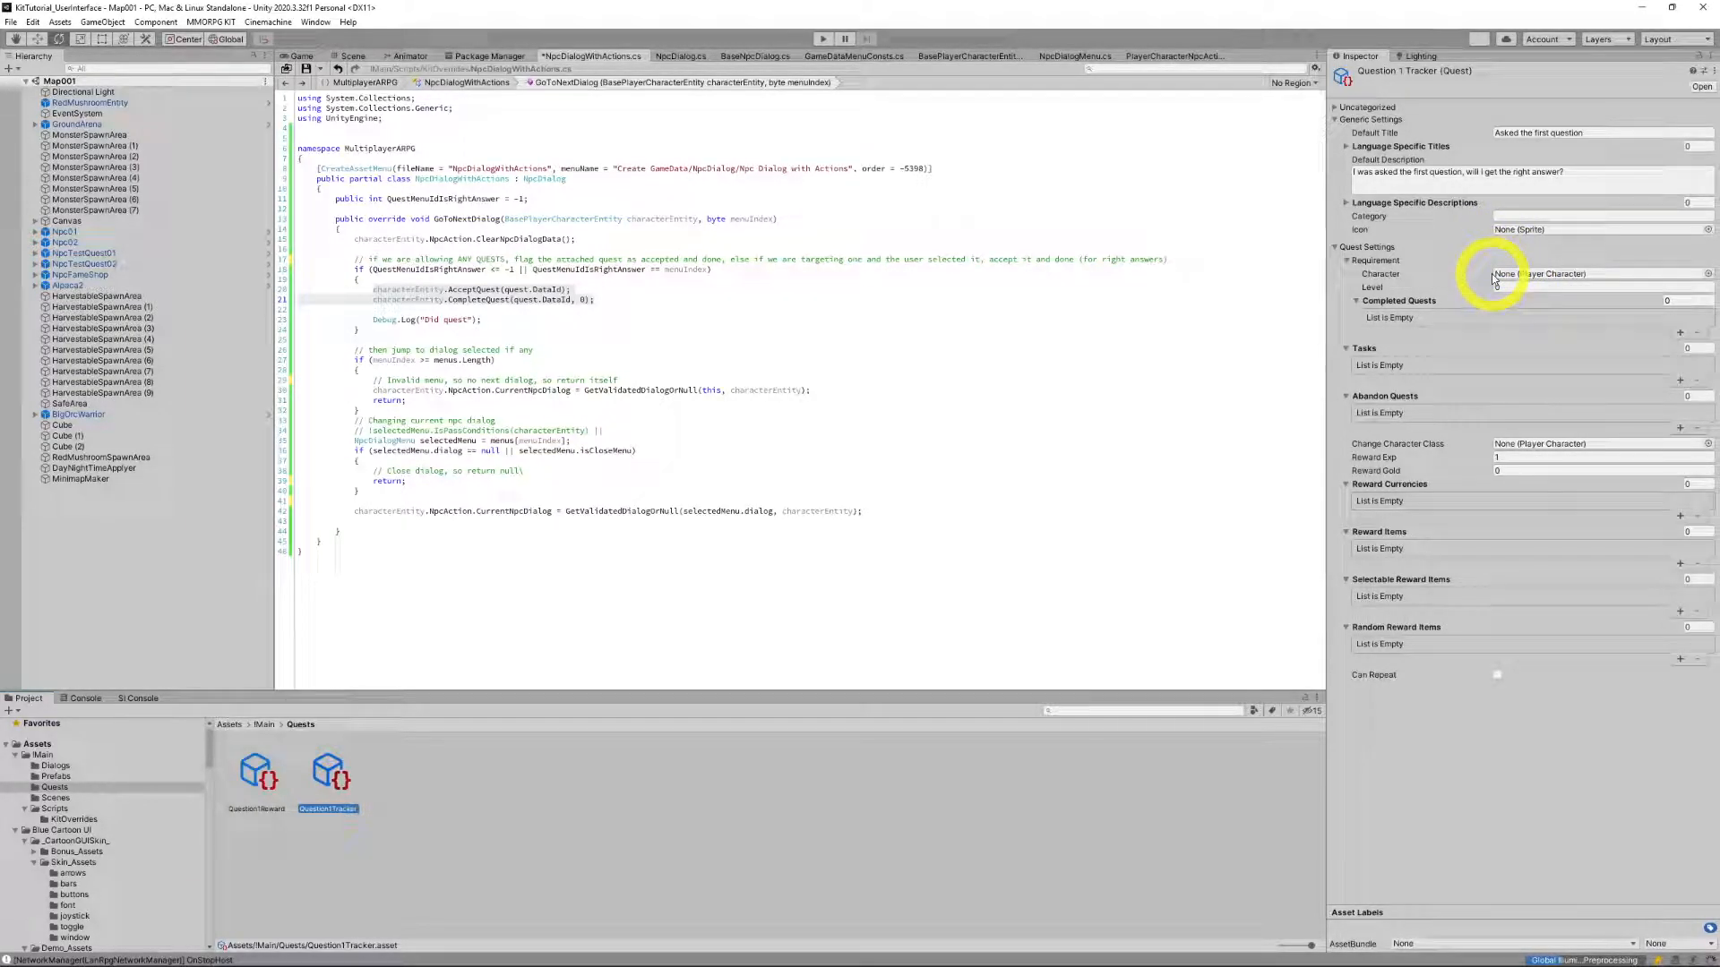
click(260, 777)
click(331, 776)
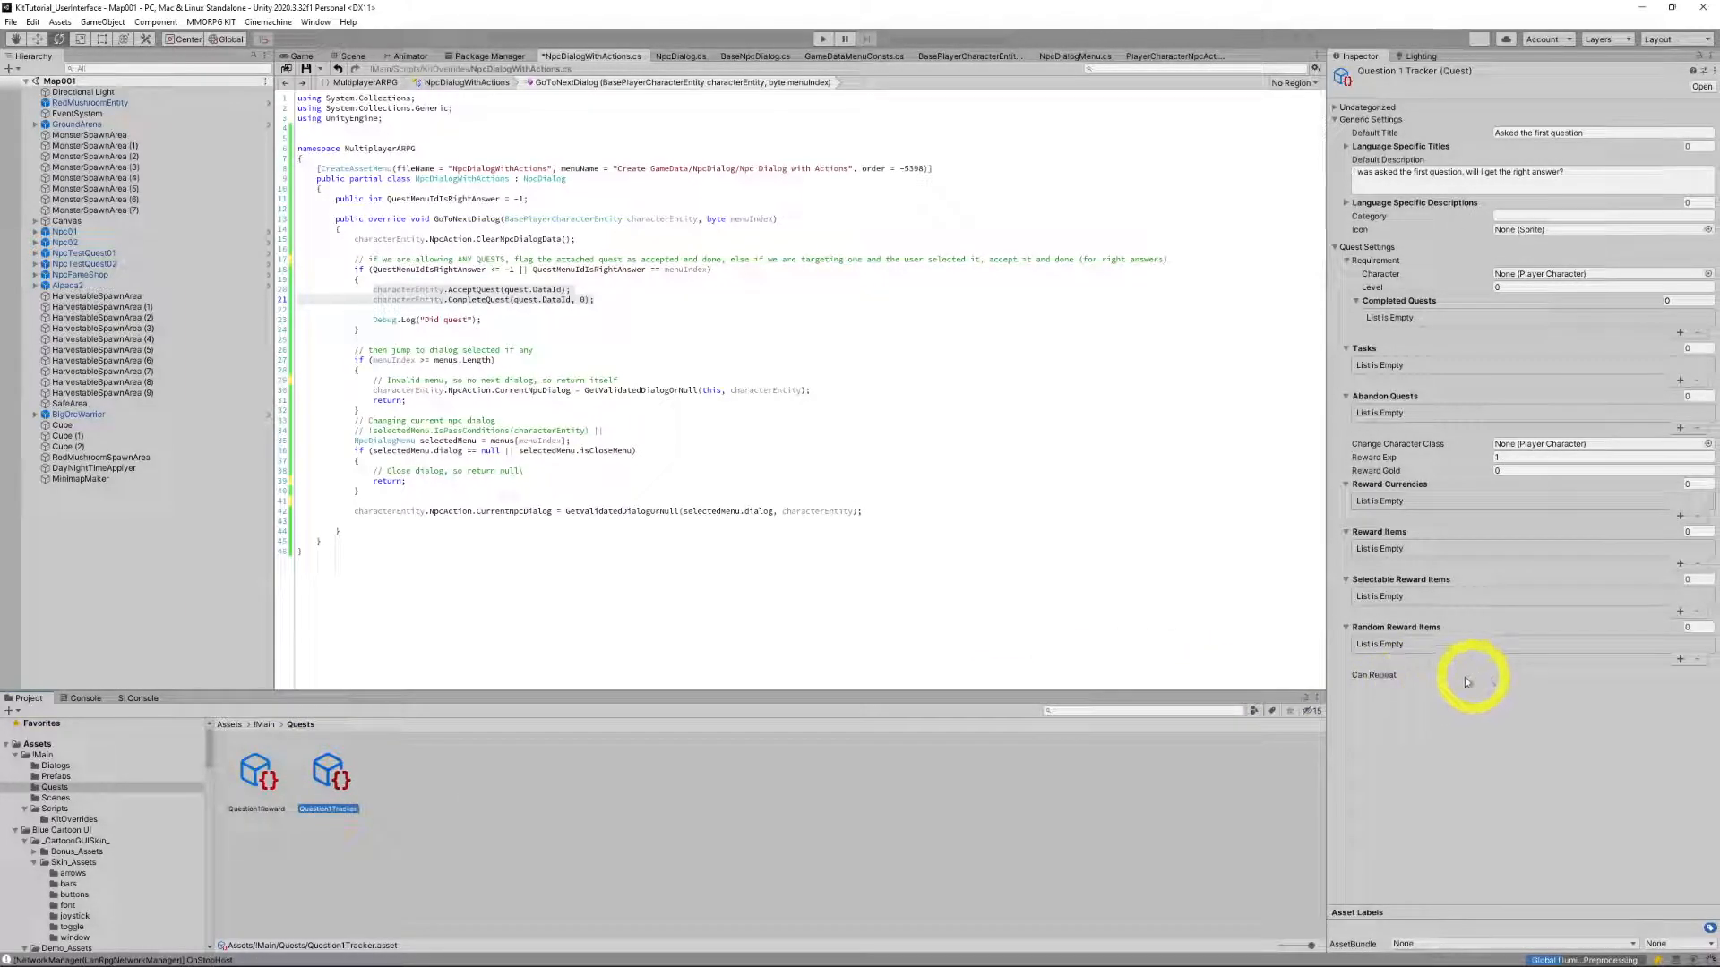
click(258, 775)
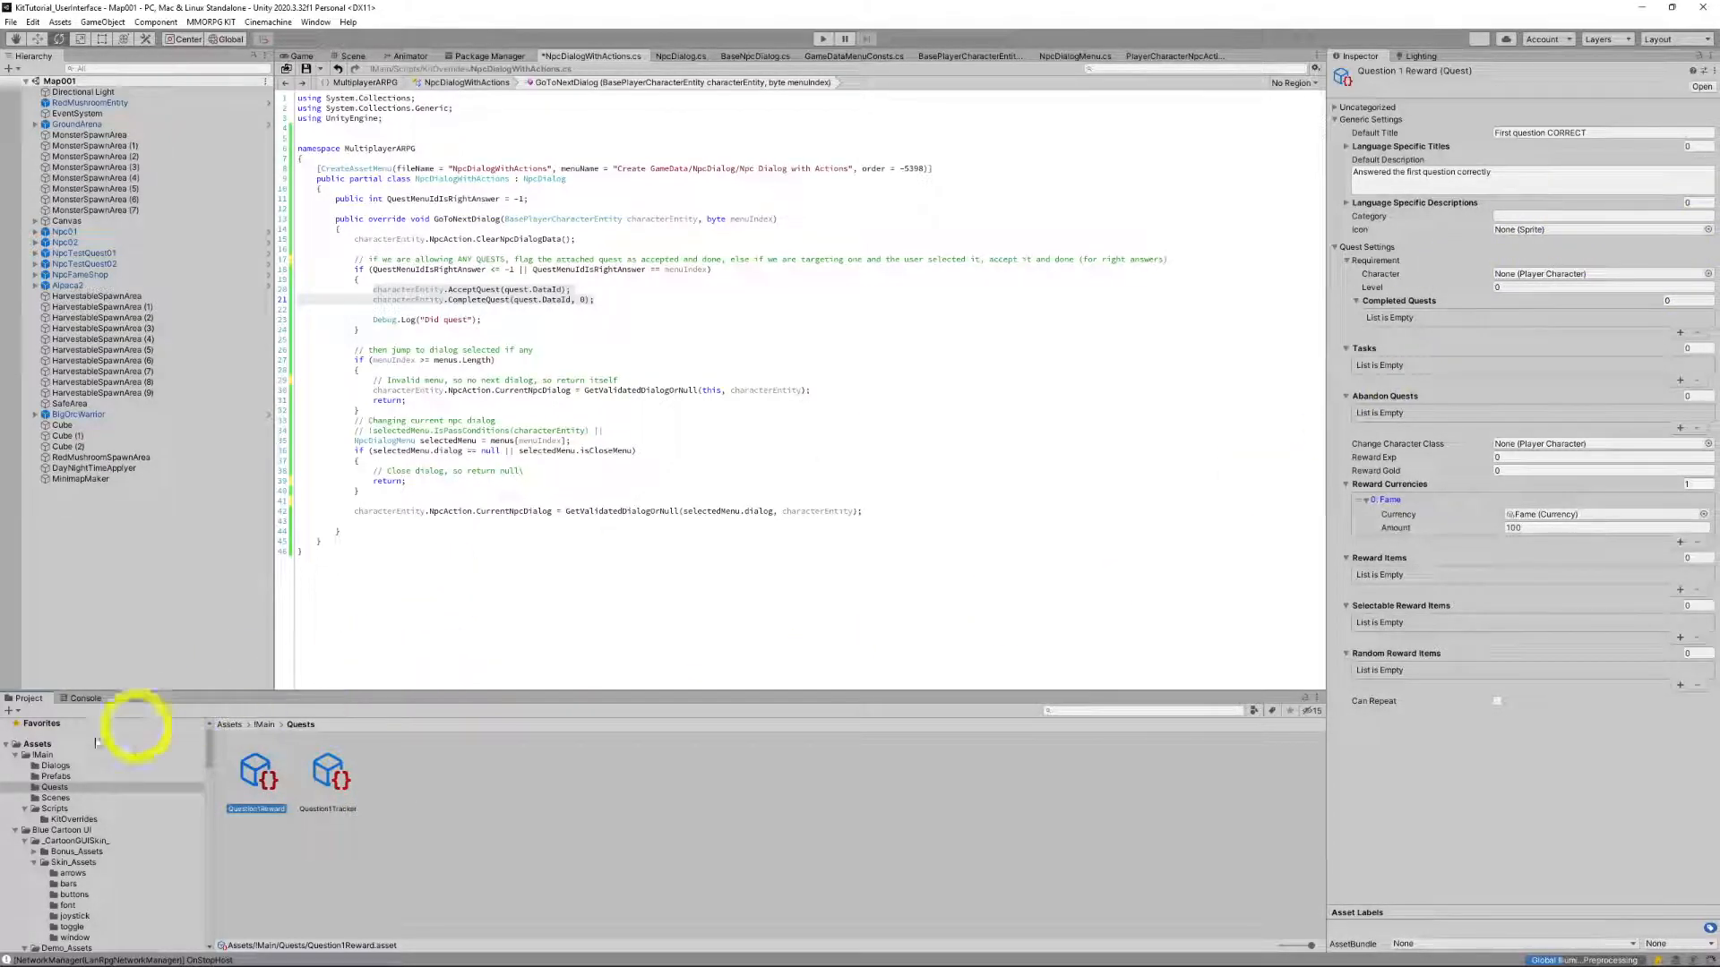
Step: Examine QuestionQuestStart's three menu entries, their quest conditions and close settings, the attached quest and the Quest Menu Id Is Right Answer field
click(55, 766)
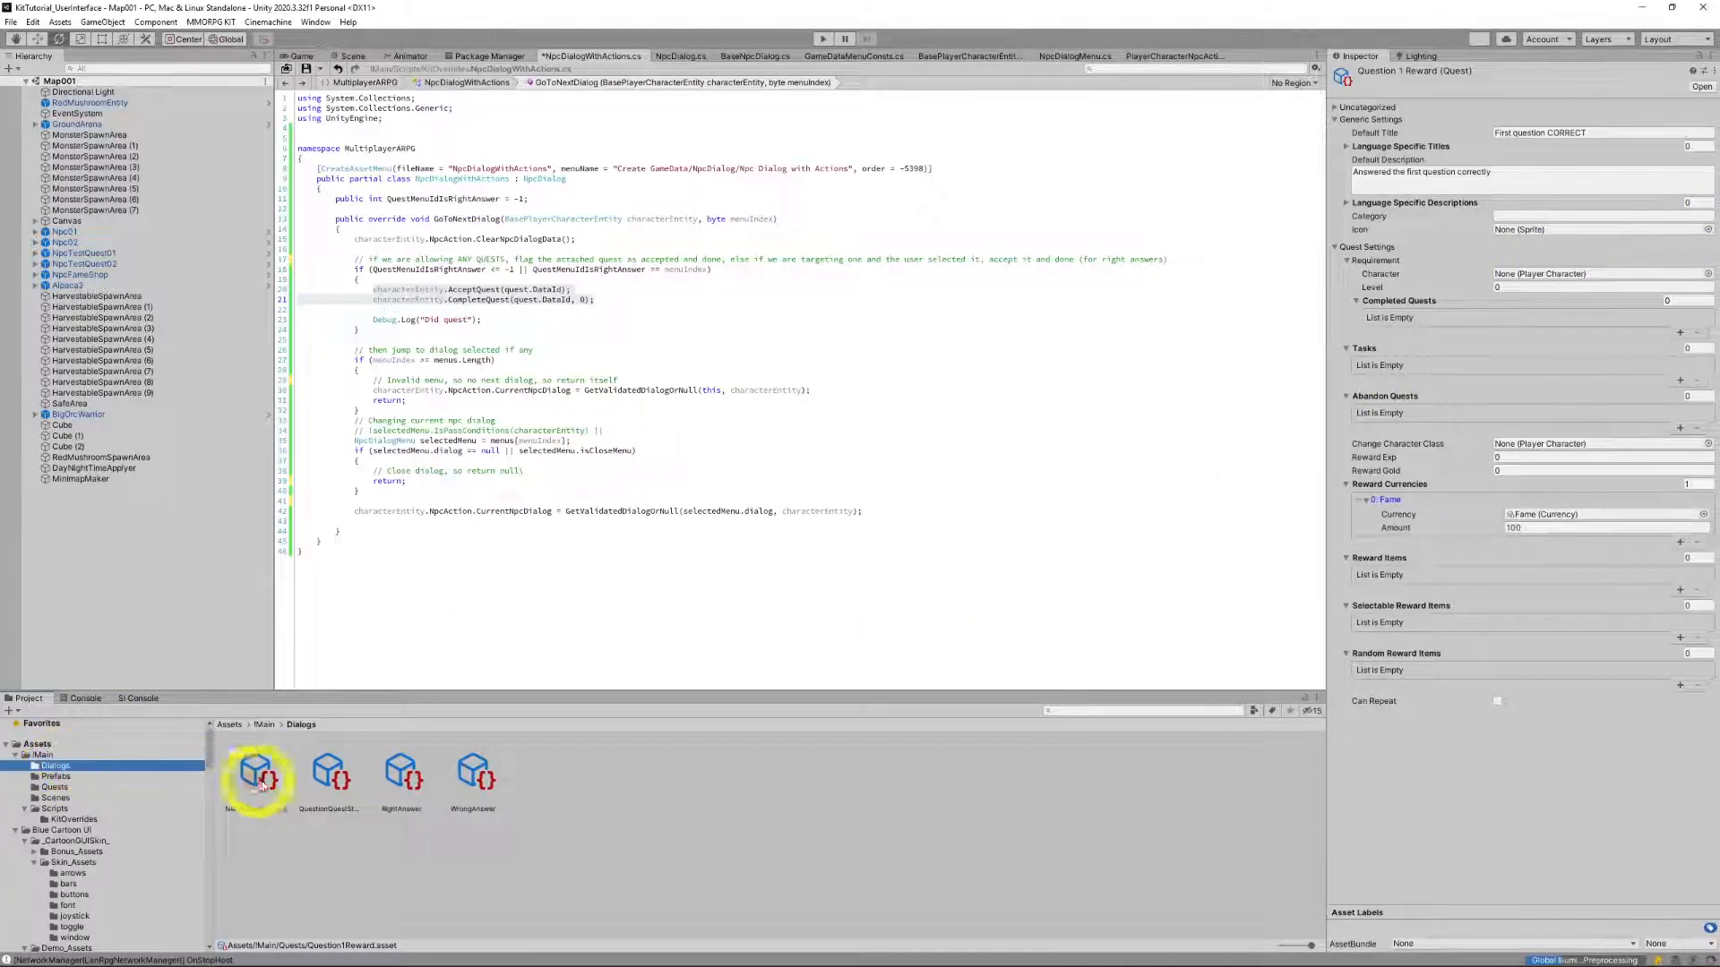
click(330, 772)
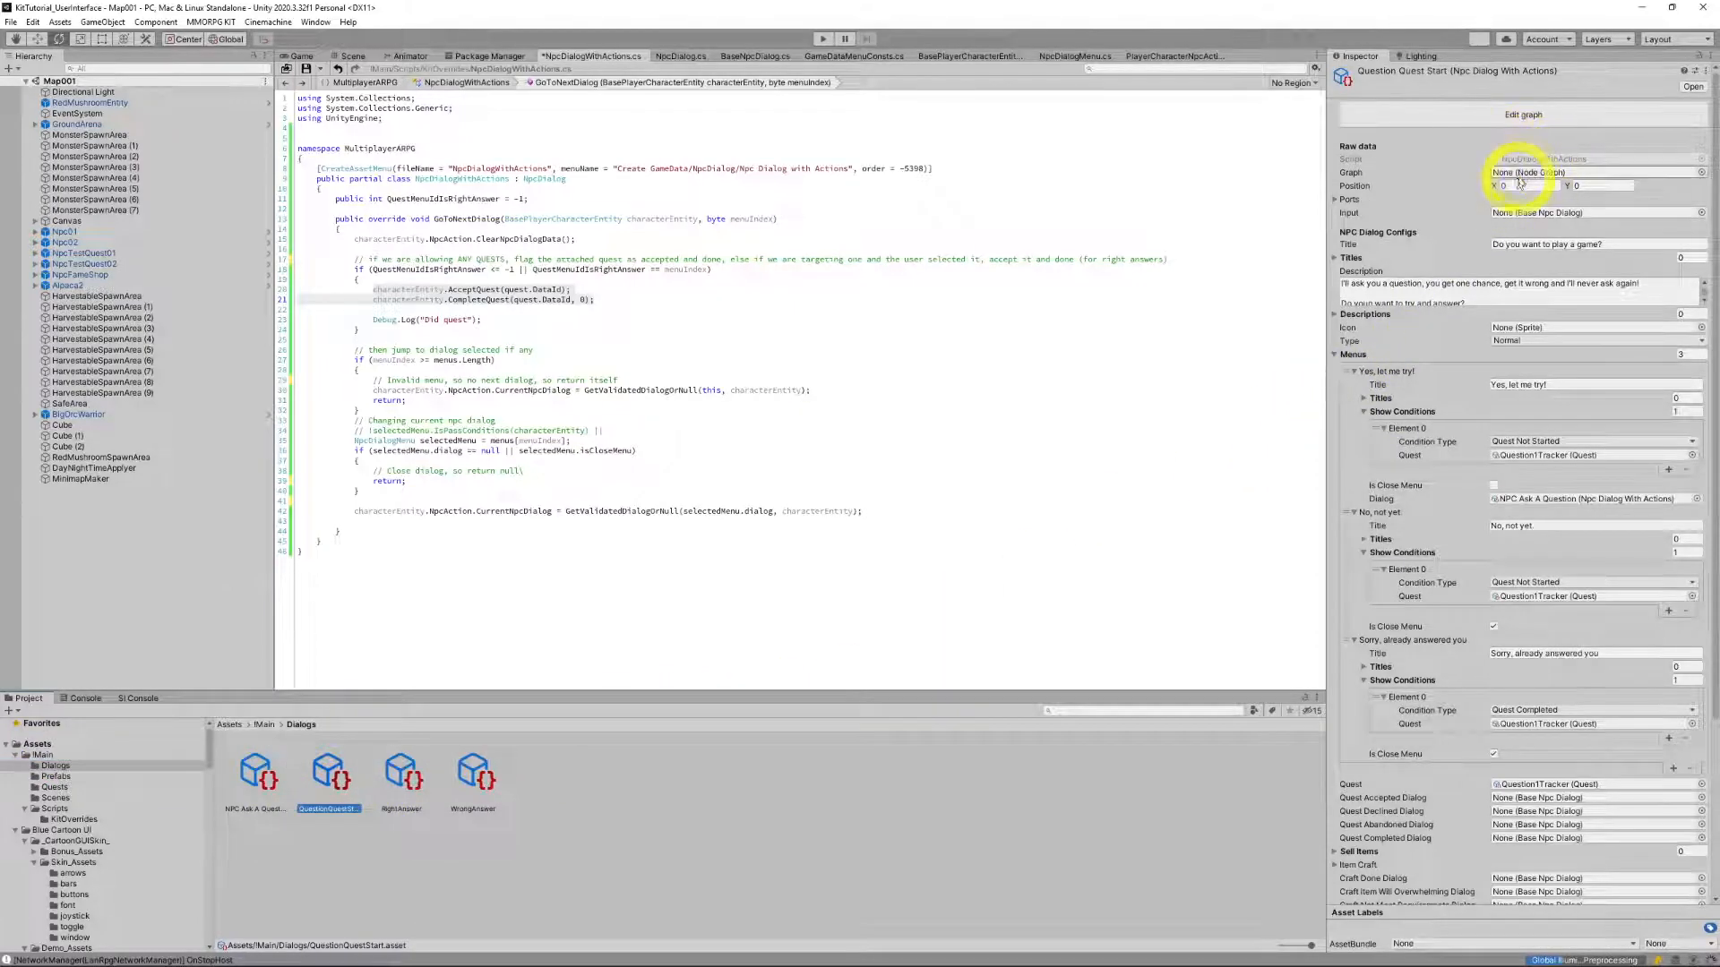
click(1505, 387)
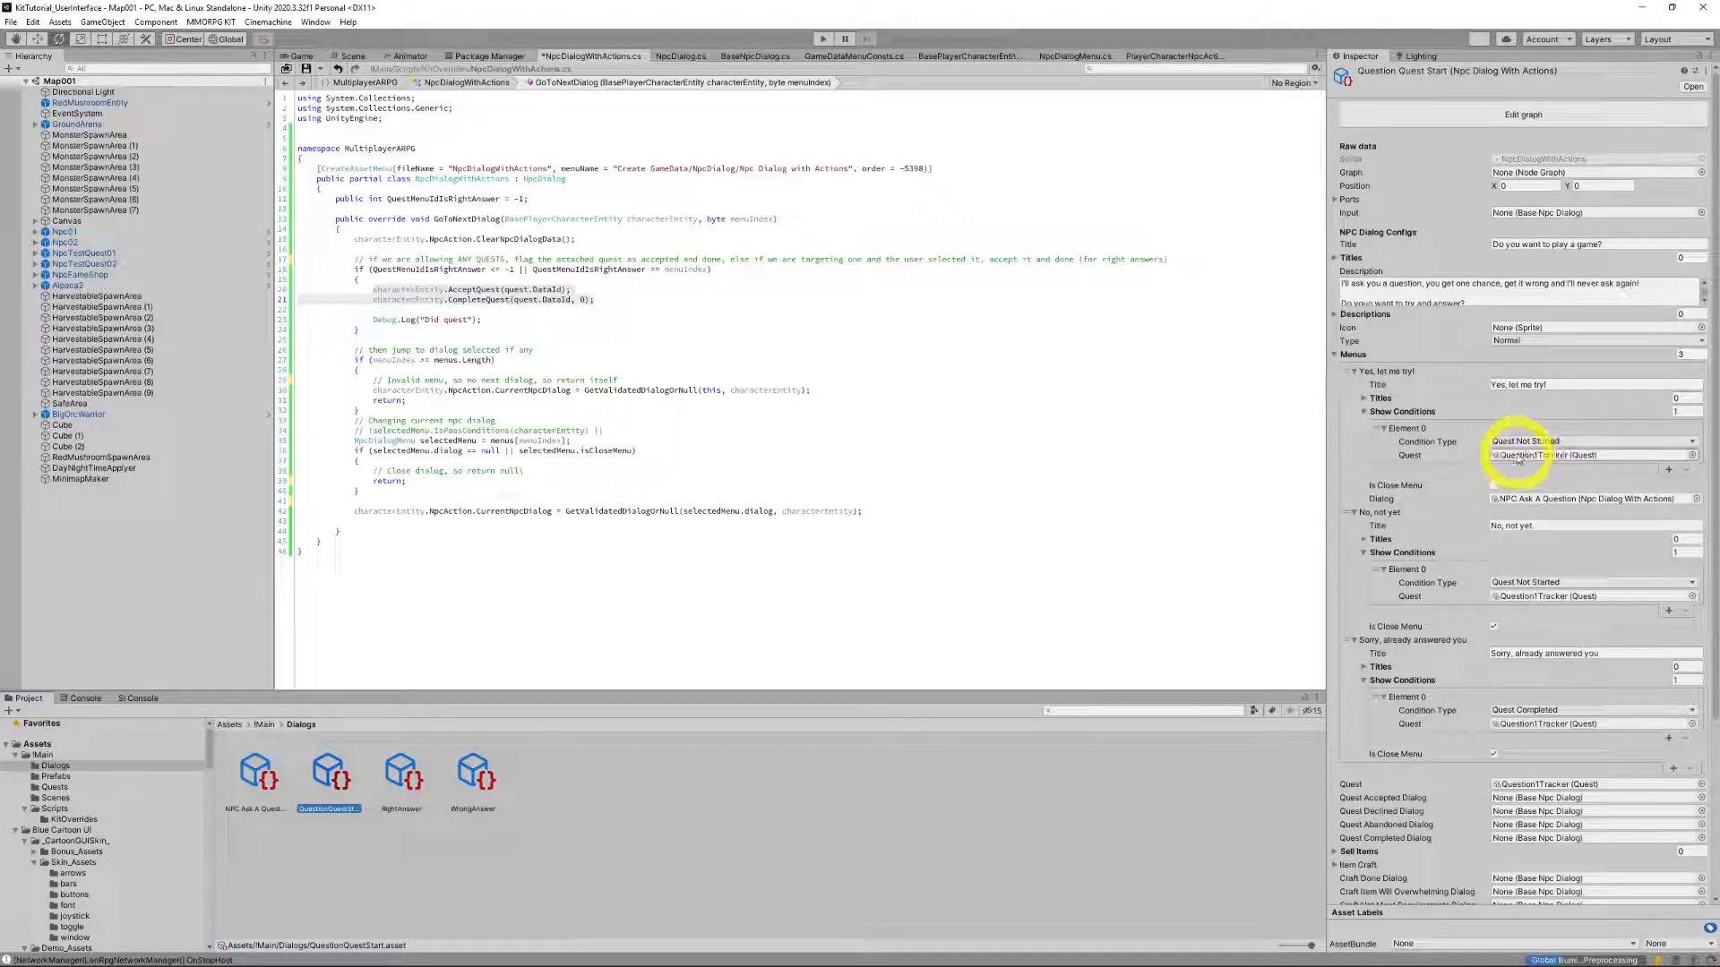
click(1507, 527)
text(.)
key(Return)
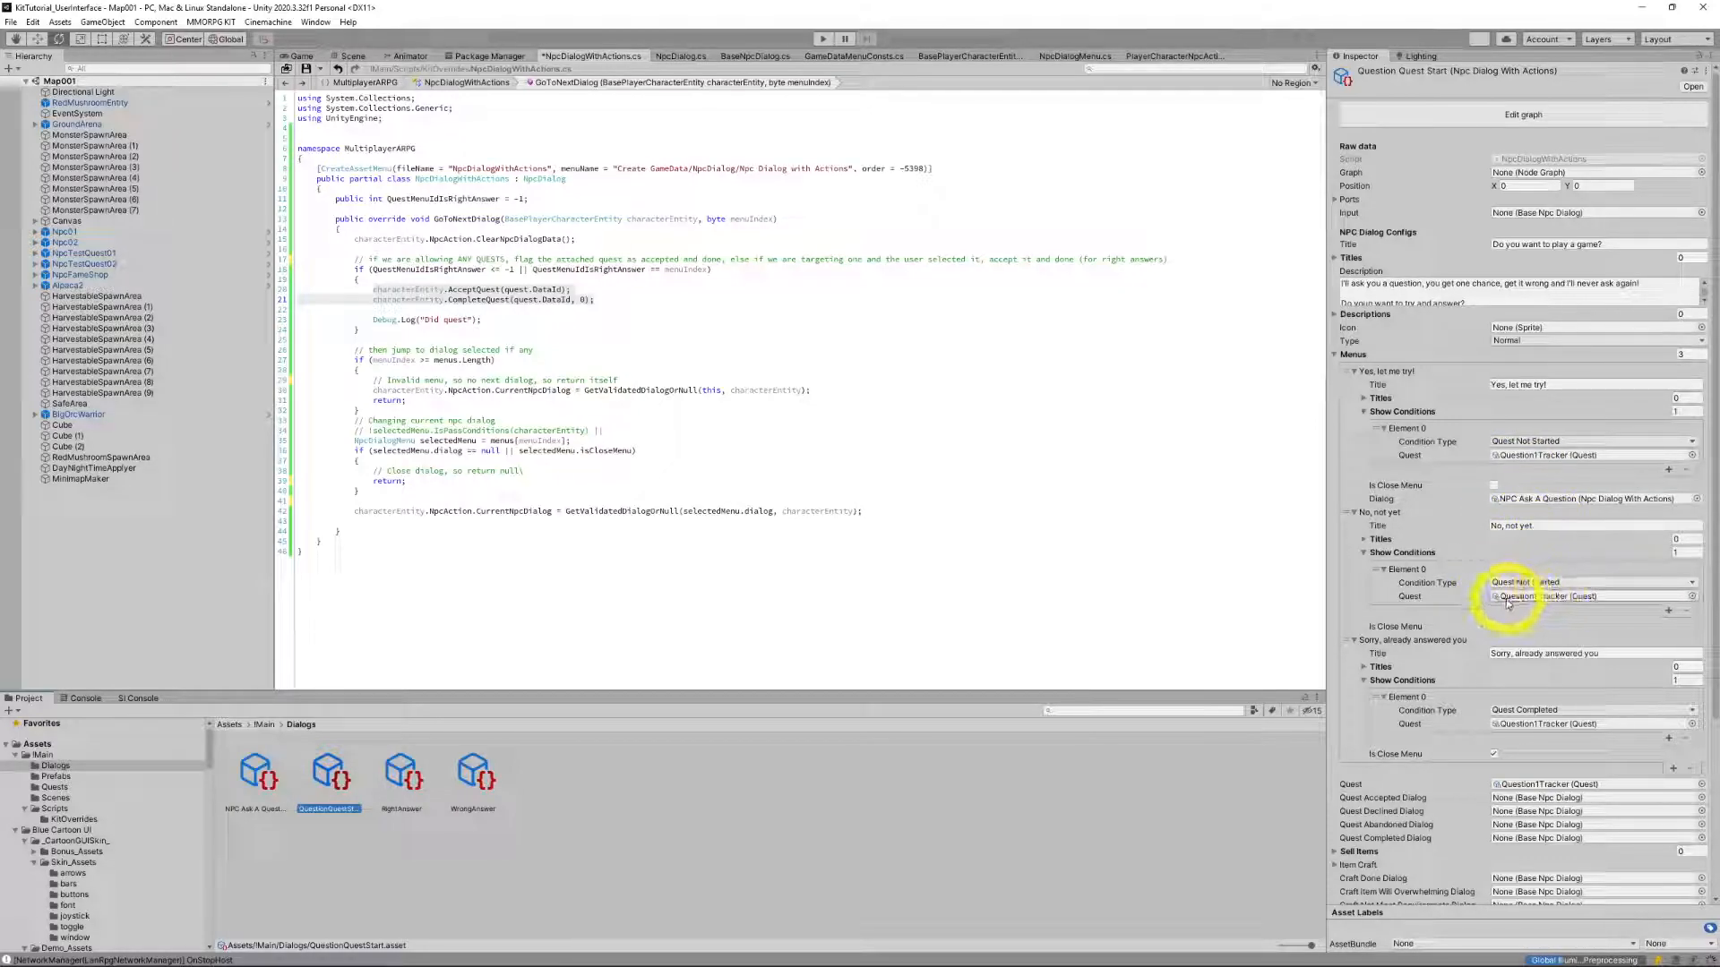
click(1513, 654)
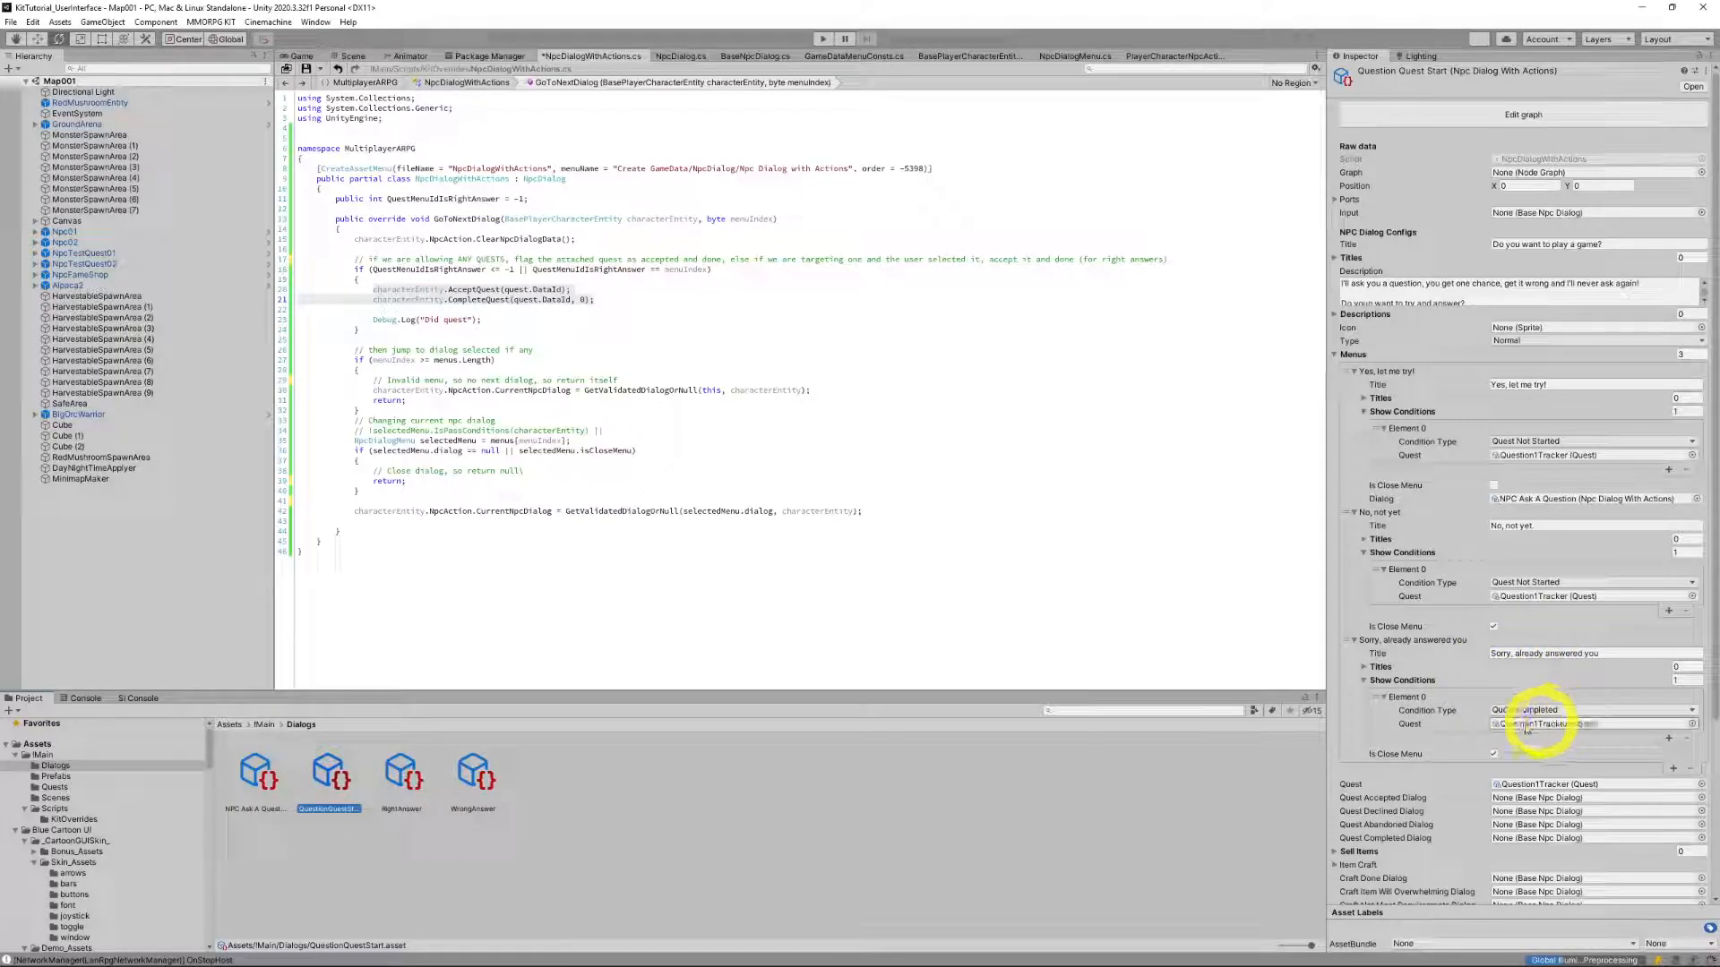
click(1494, 655)
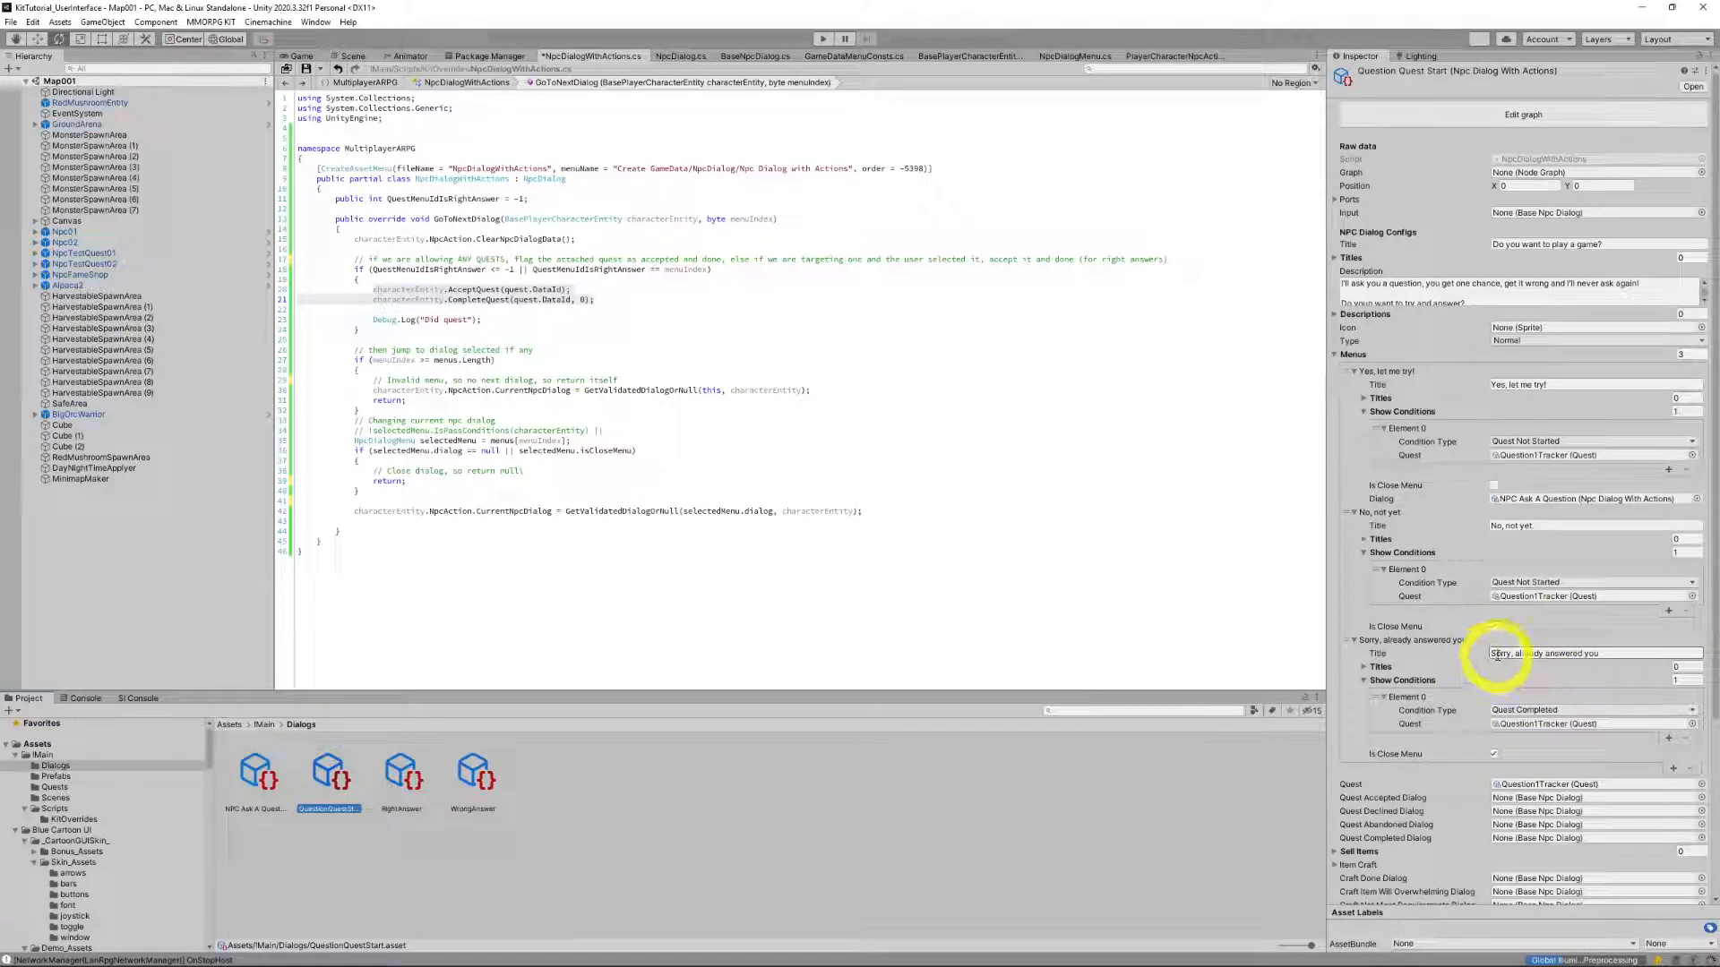
click(1494, 754)
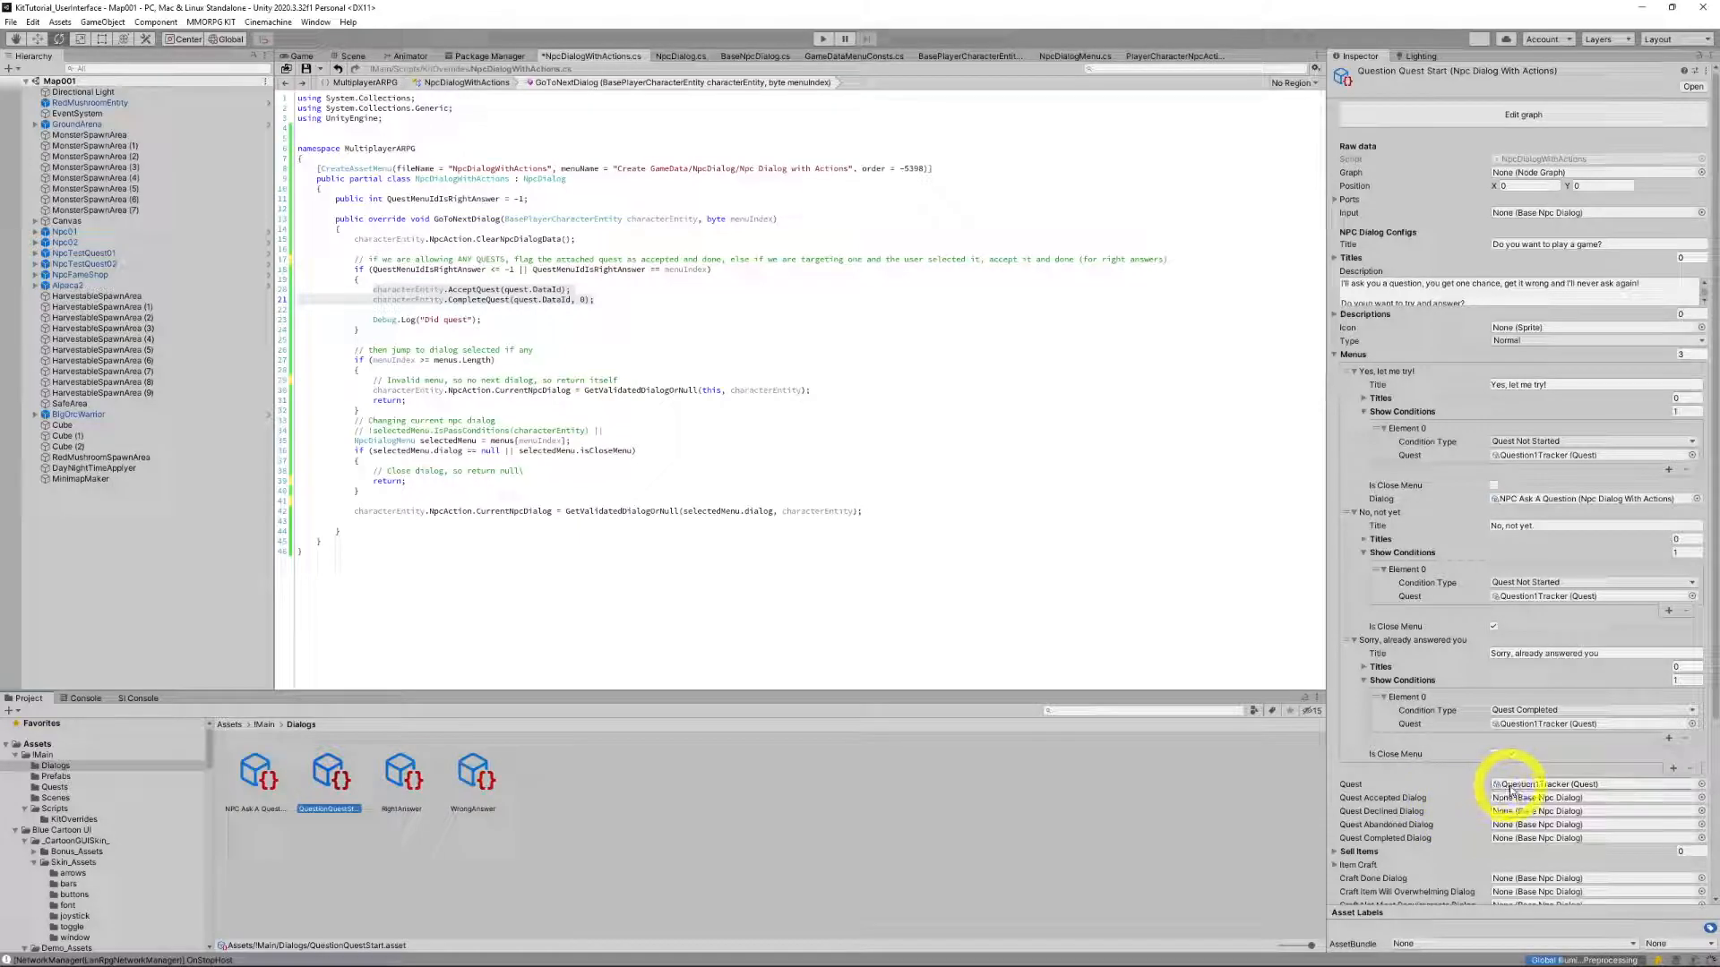
scroll(1512, 777, down, 4)
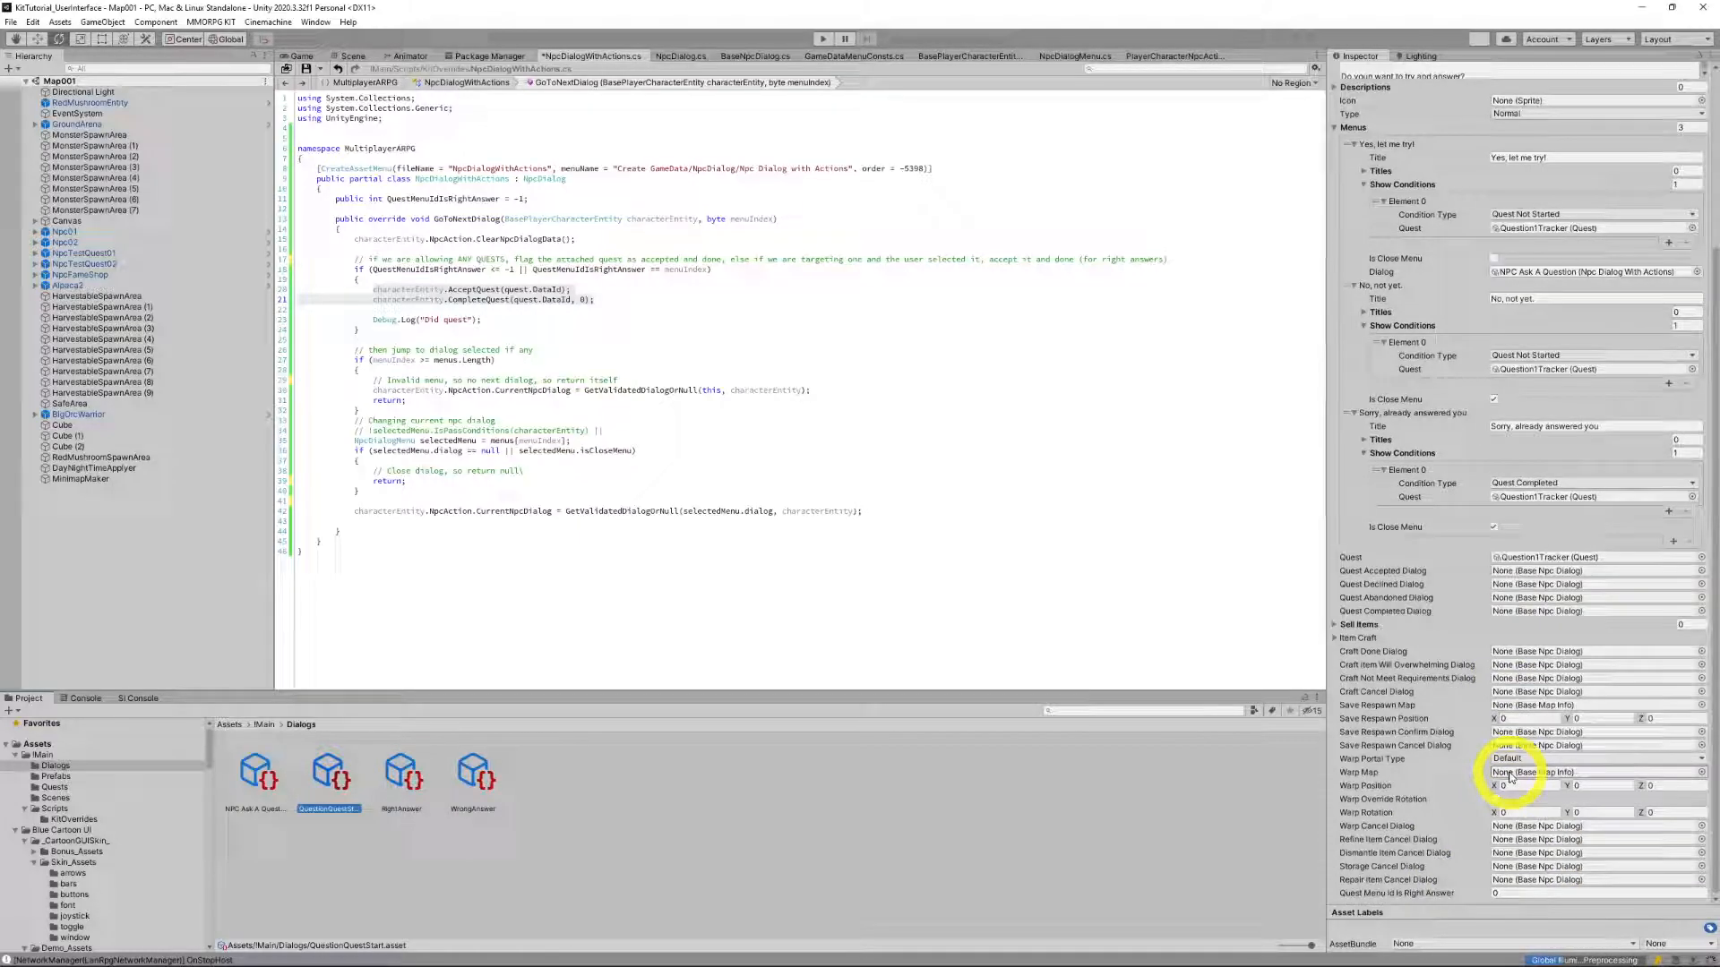
click(1498, 894)
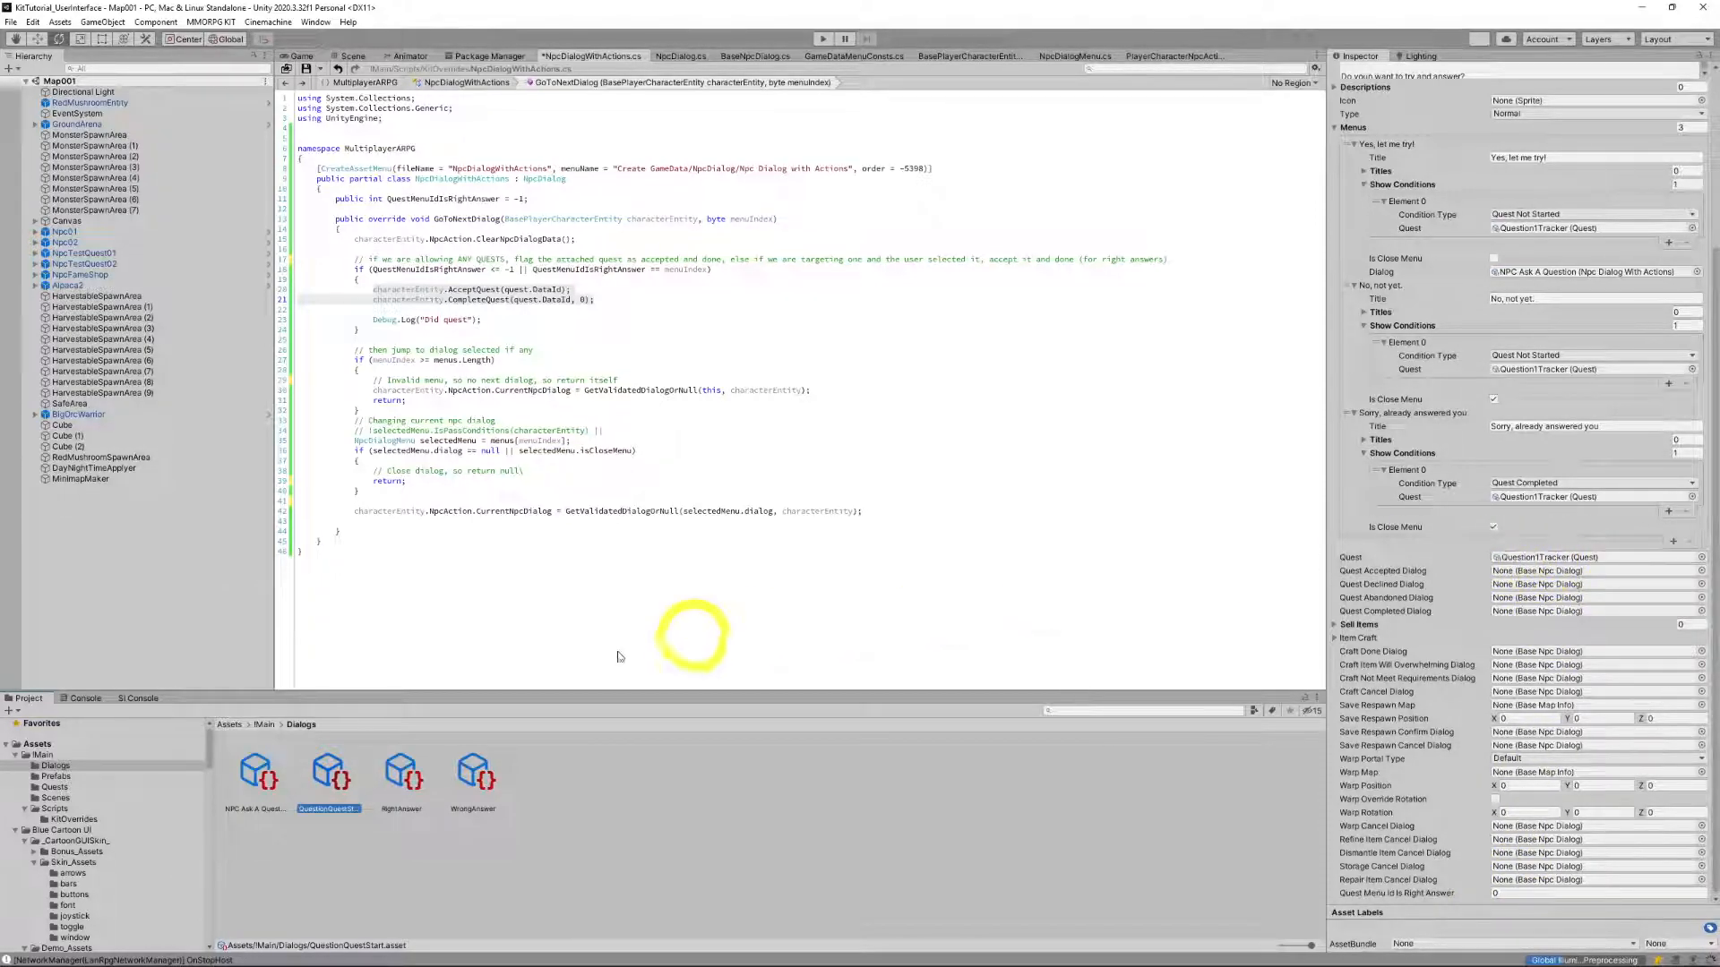
Step: Examine the NPC Ask A Question dialog's answer menus and attached quest, along with the linked RightAnswer and WrongAnswer dialogs
click(261, 773)
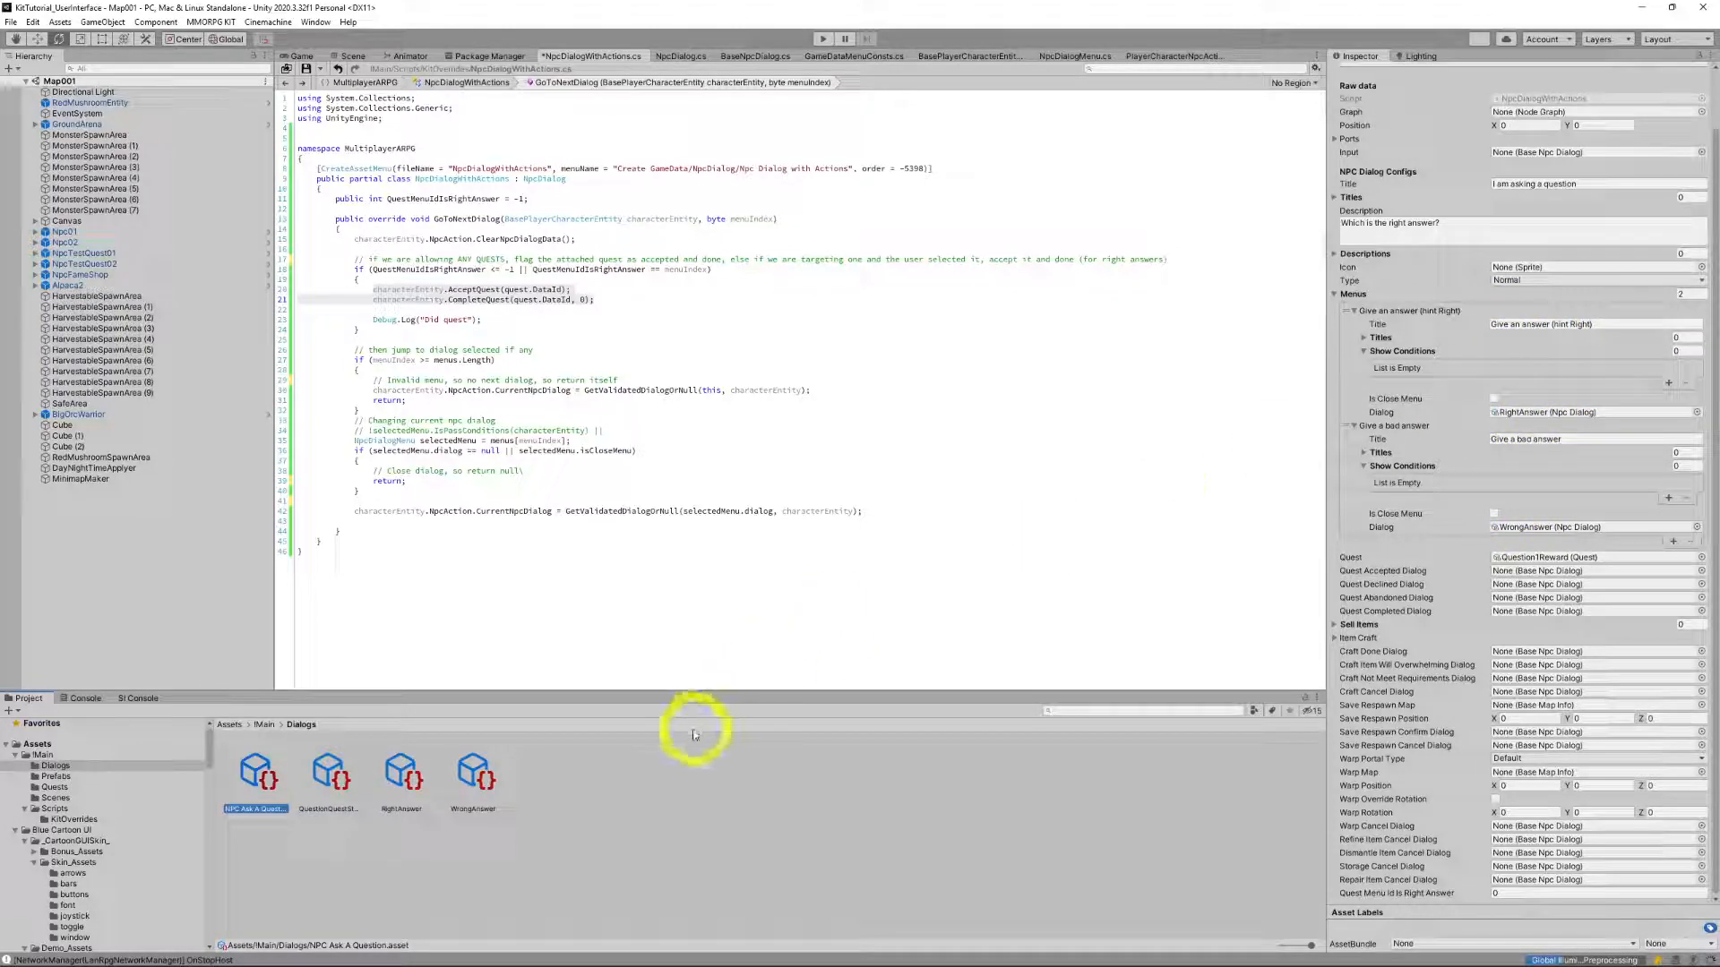
click(405, 772)
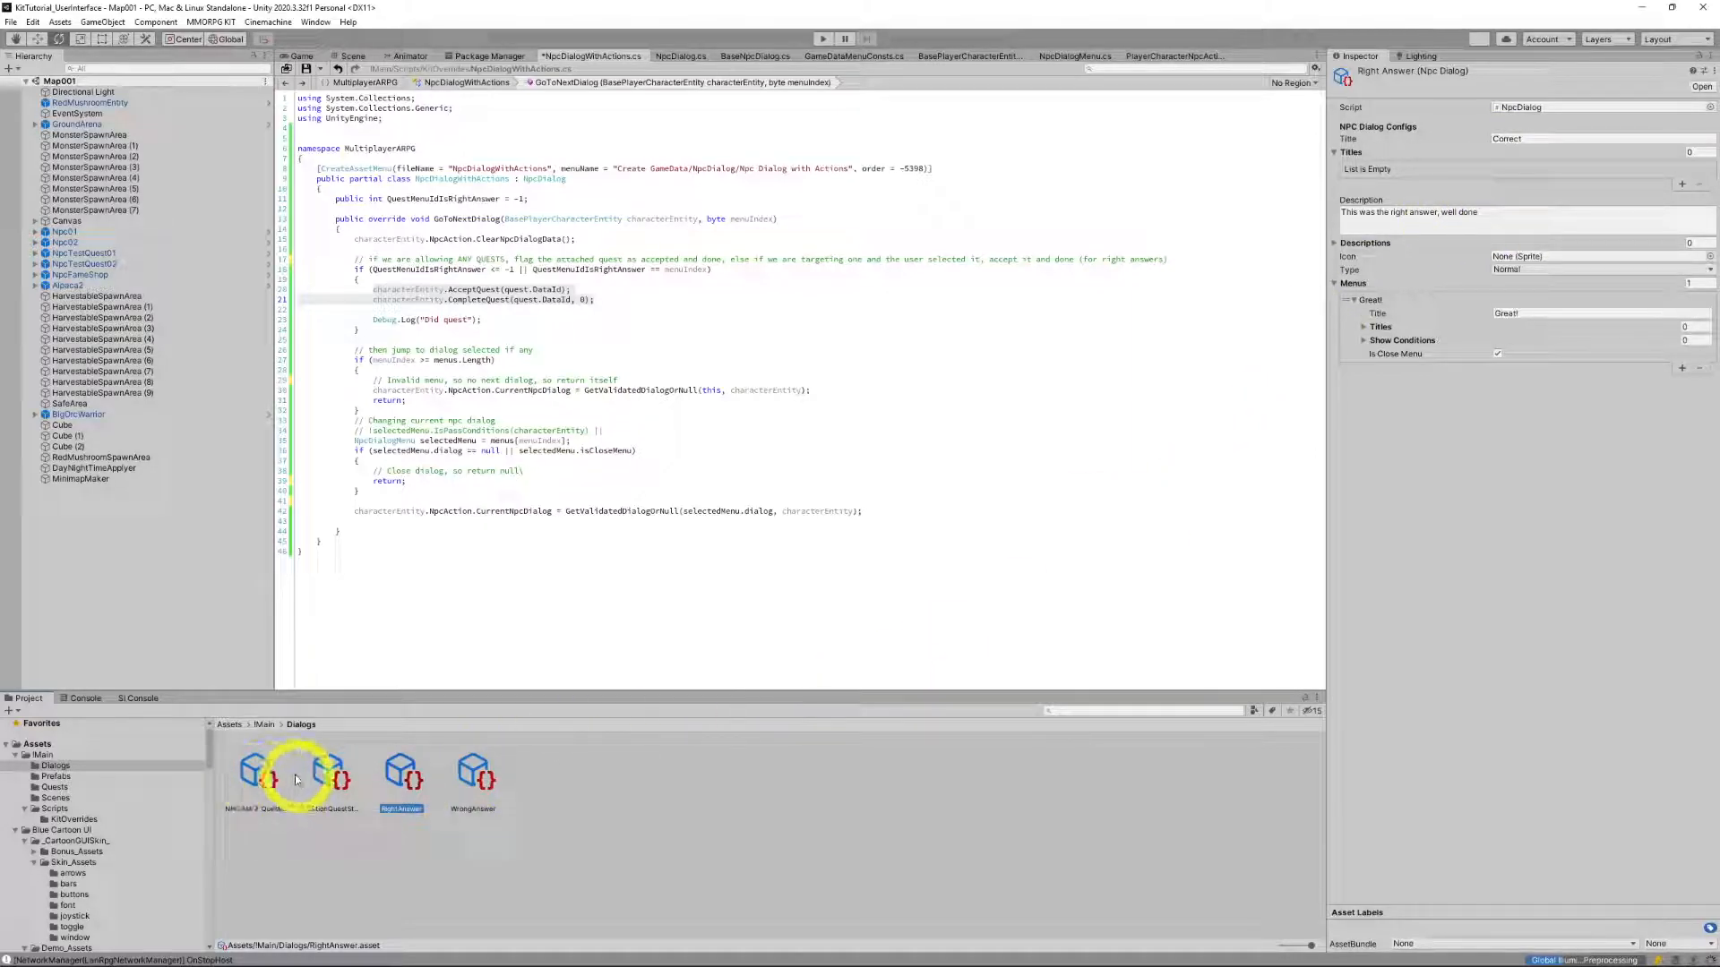
click(253, 772)
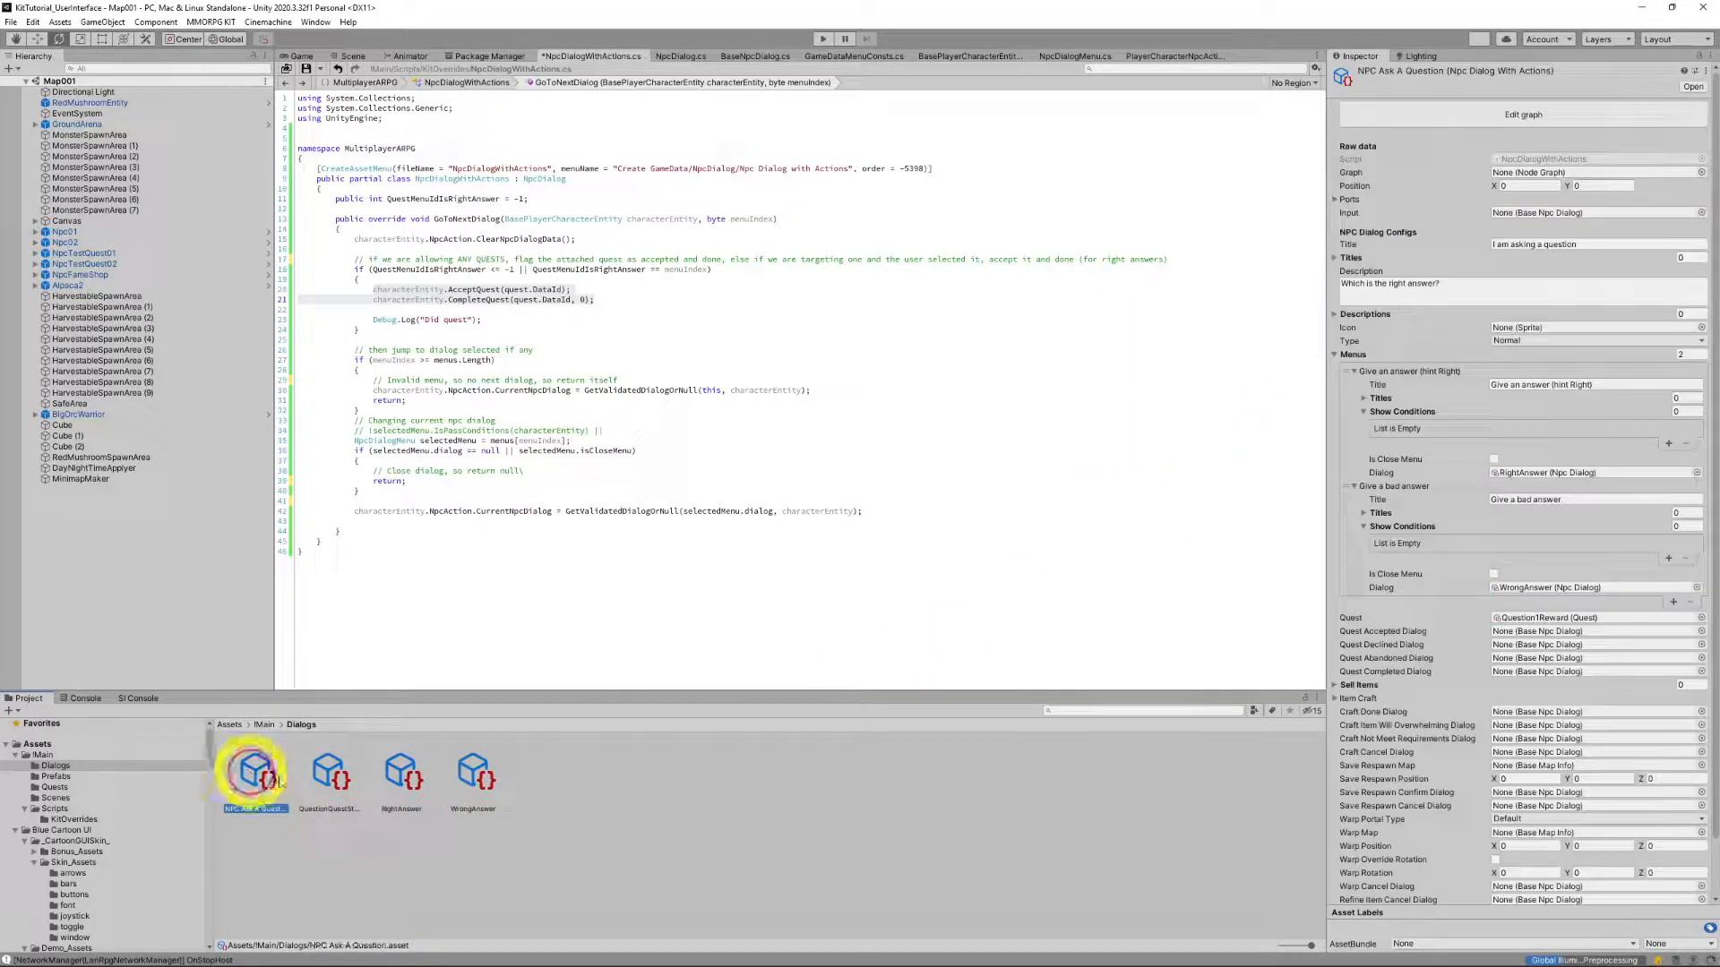
click(466, 778)
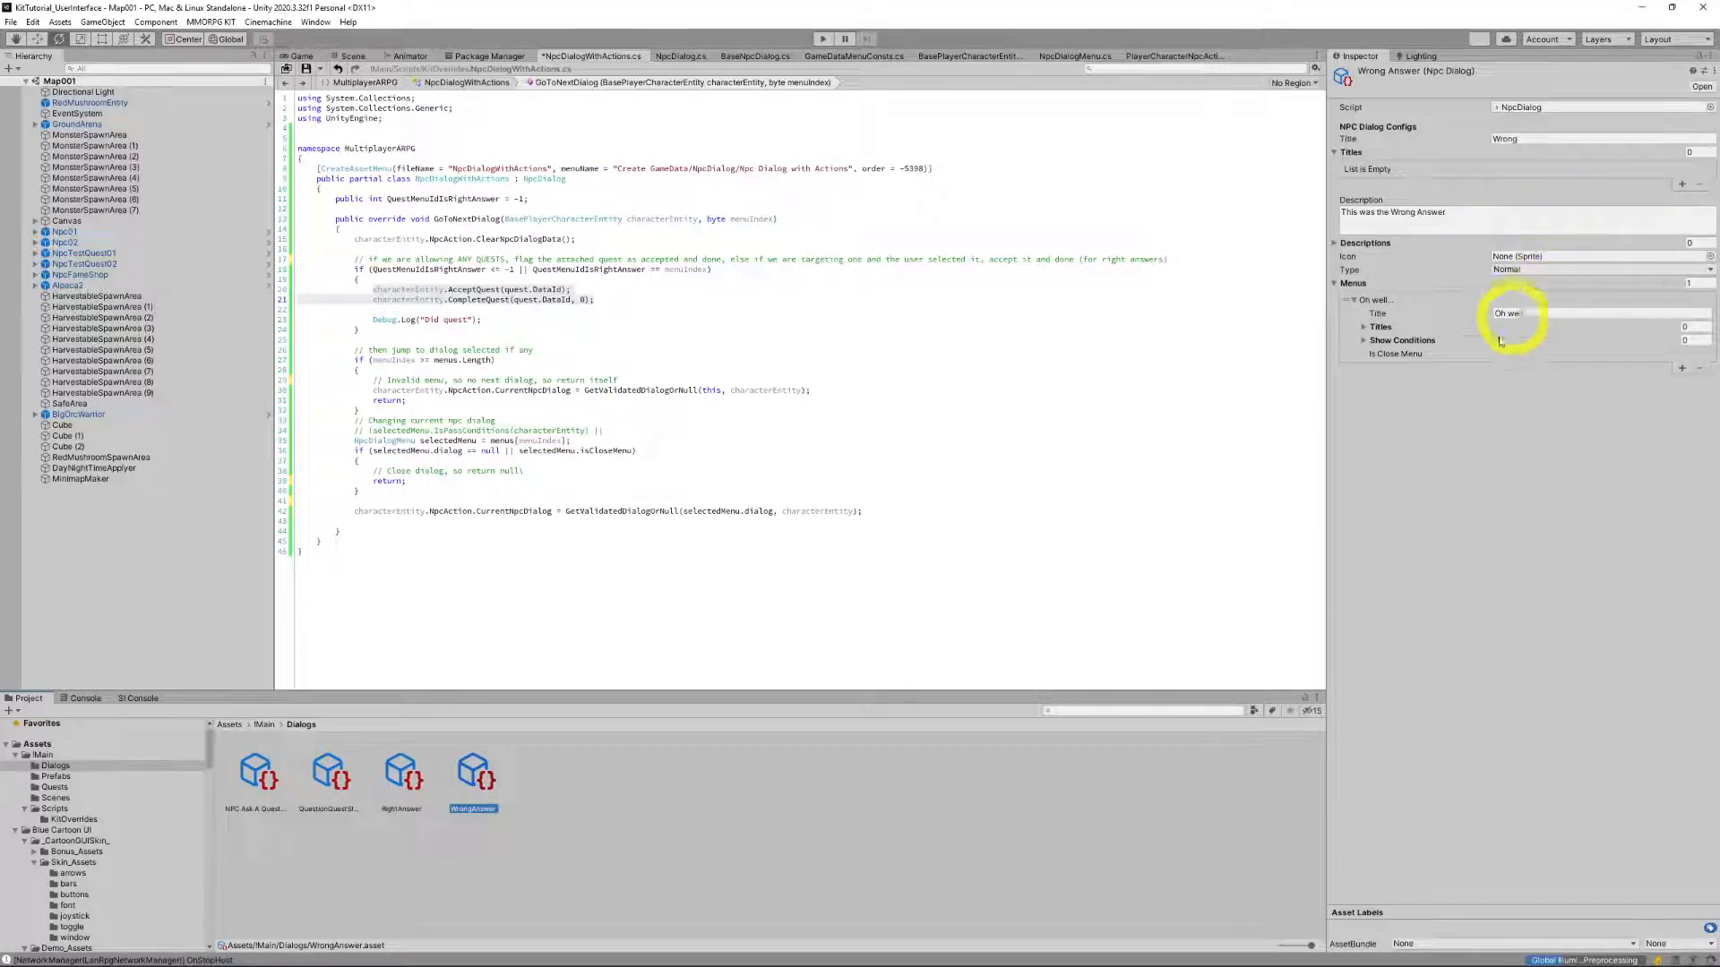
click(256, 772)
scroll(1535, 717, down, 2)
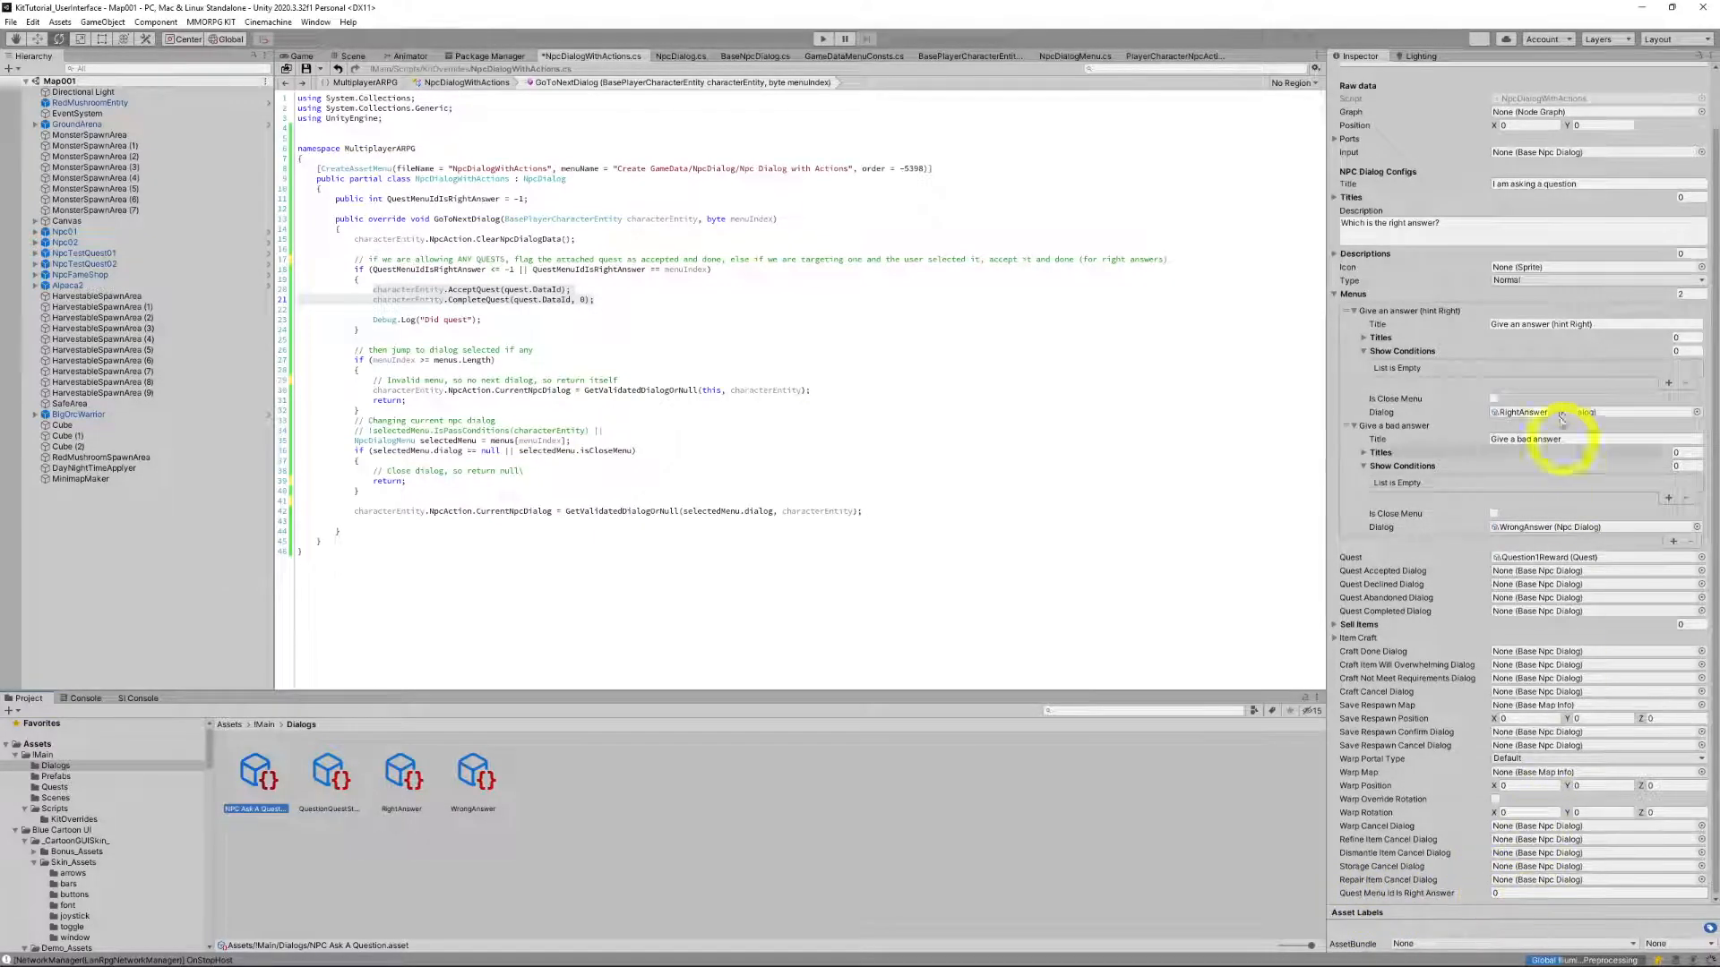
scroll(1540, 370, up, 2)
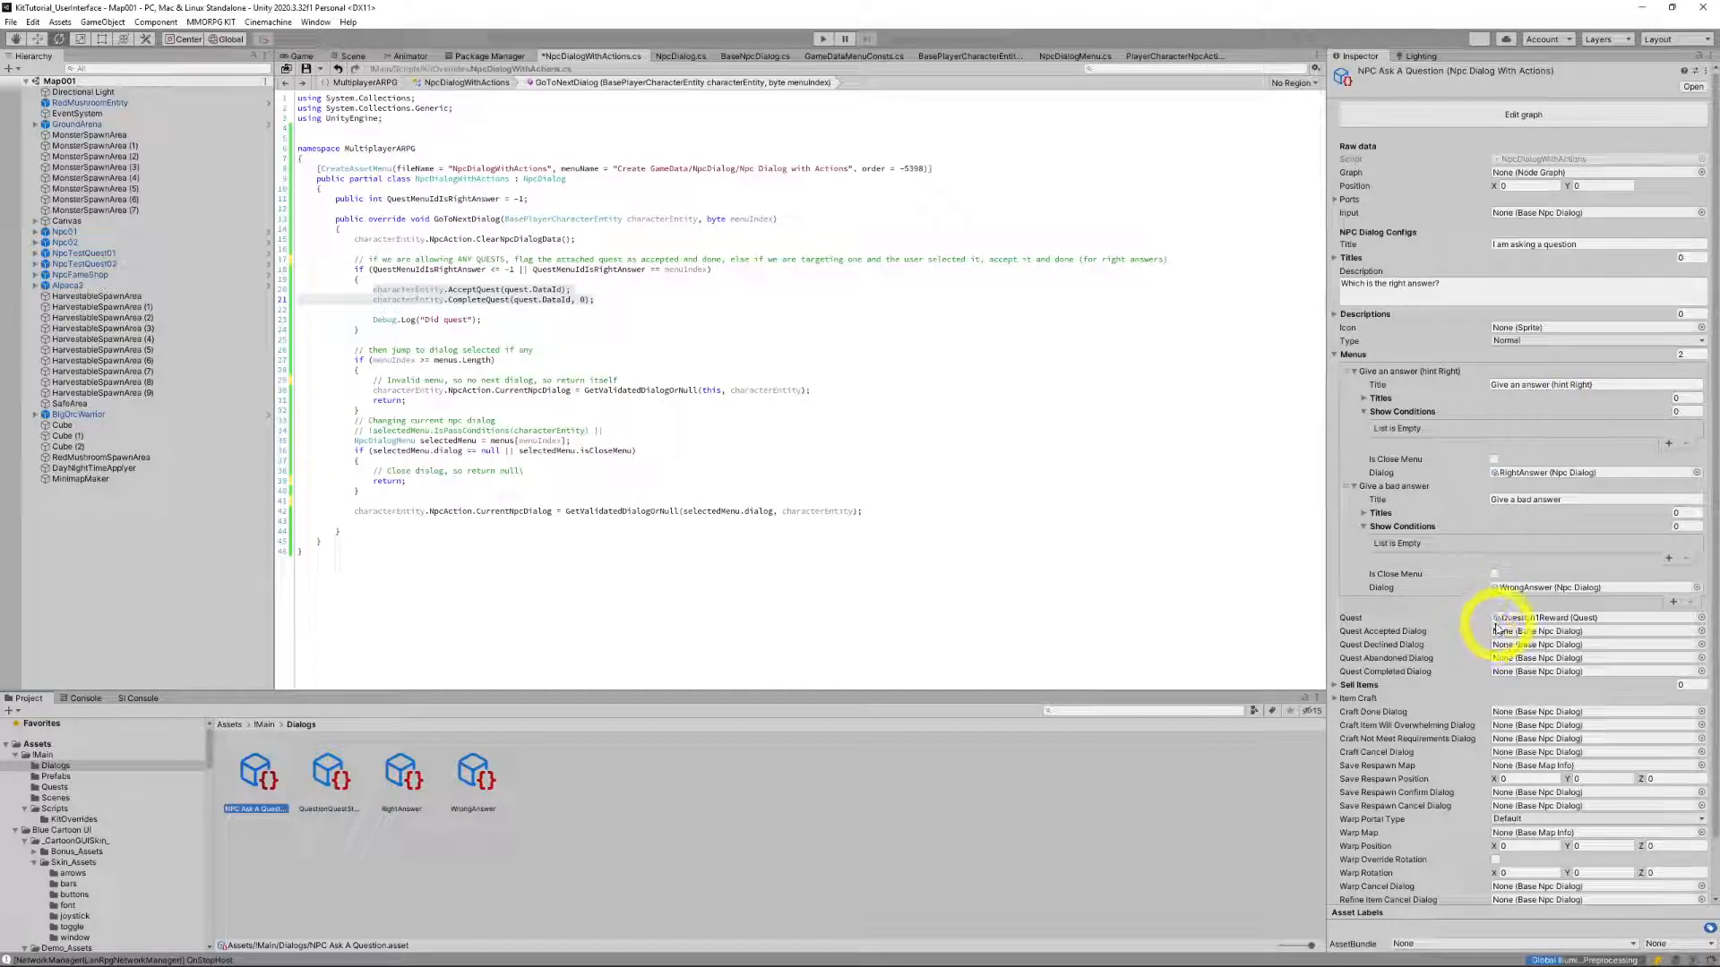
scroll(1573, 582, down, 2)
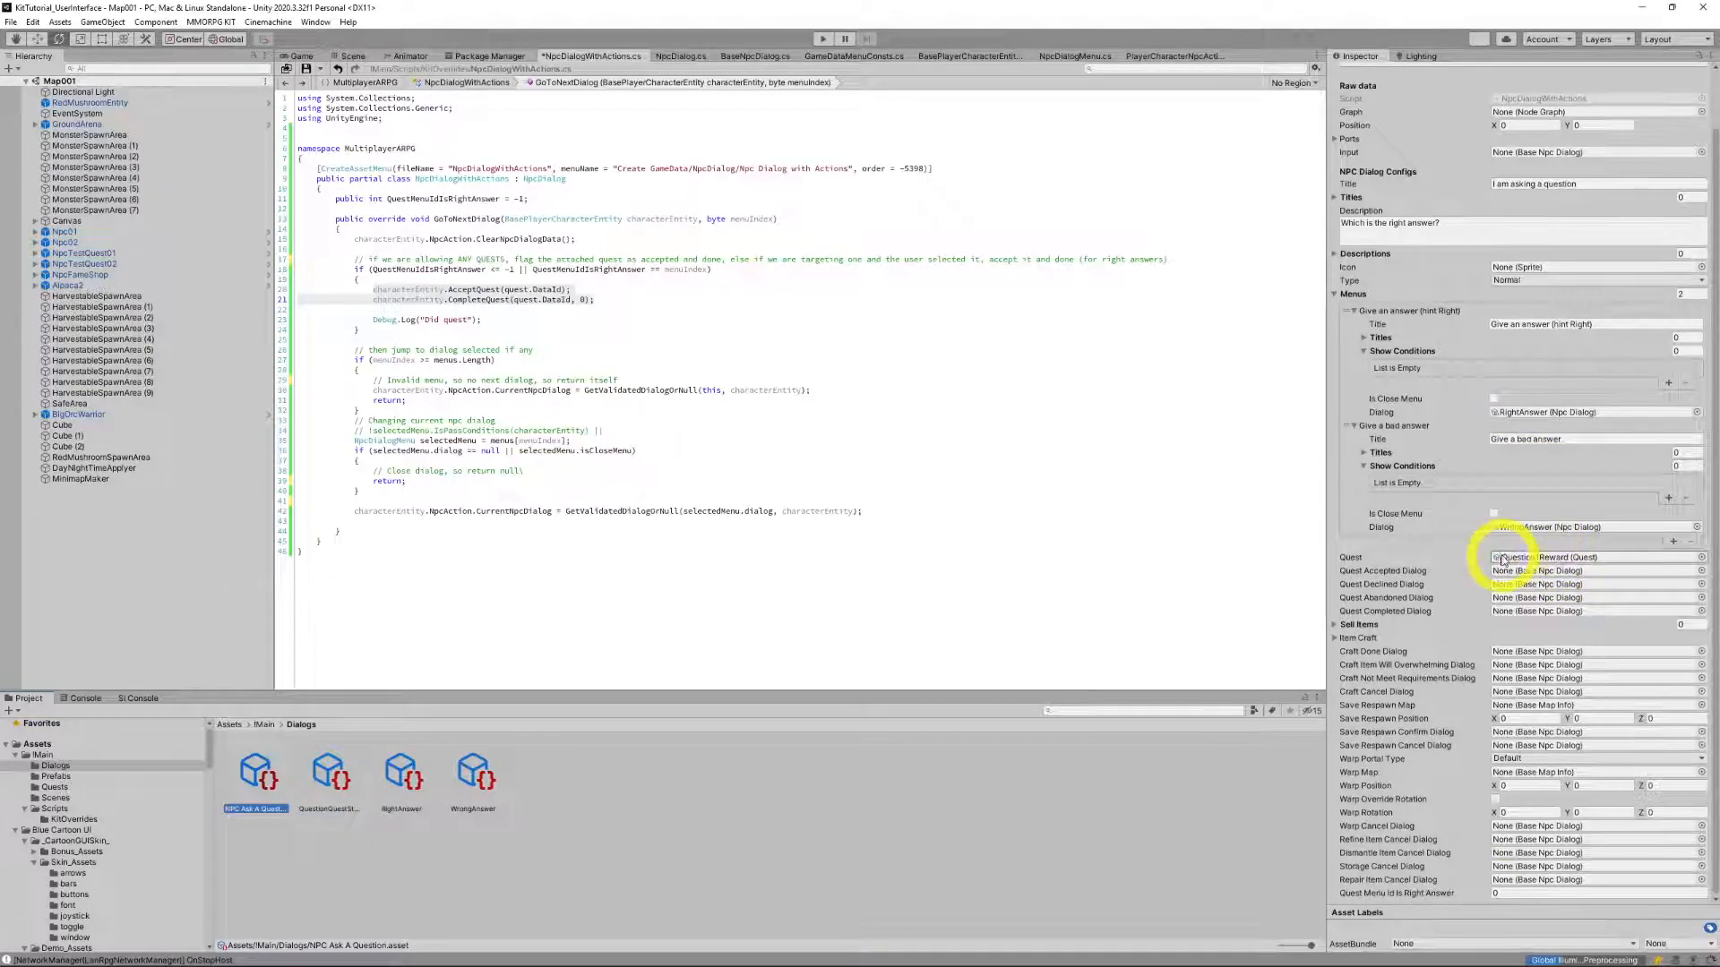
Step: Try -1 for Quest Menu Id Is Right Answer in NPC Ask A Question, and review the script's base class and quest calls
click(1485, 894)
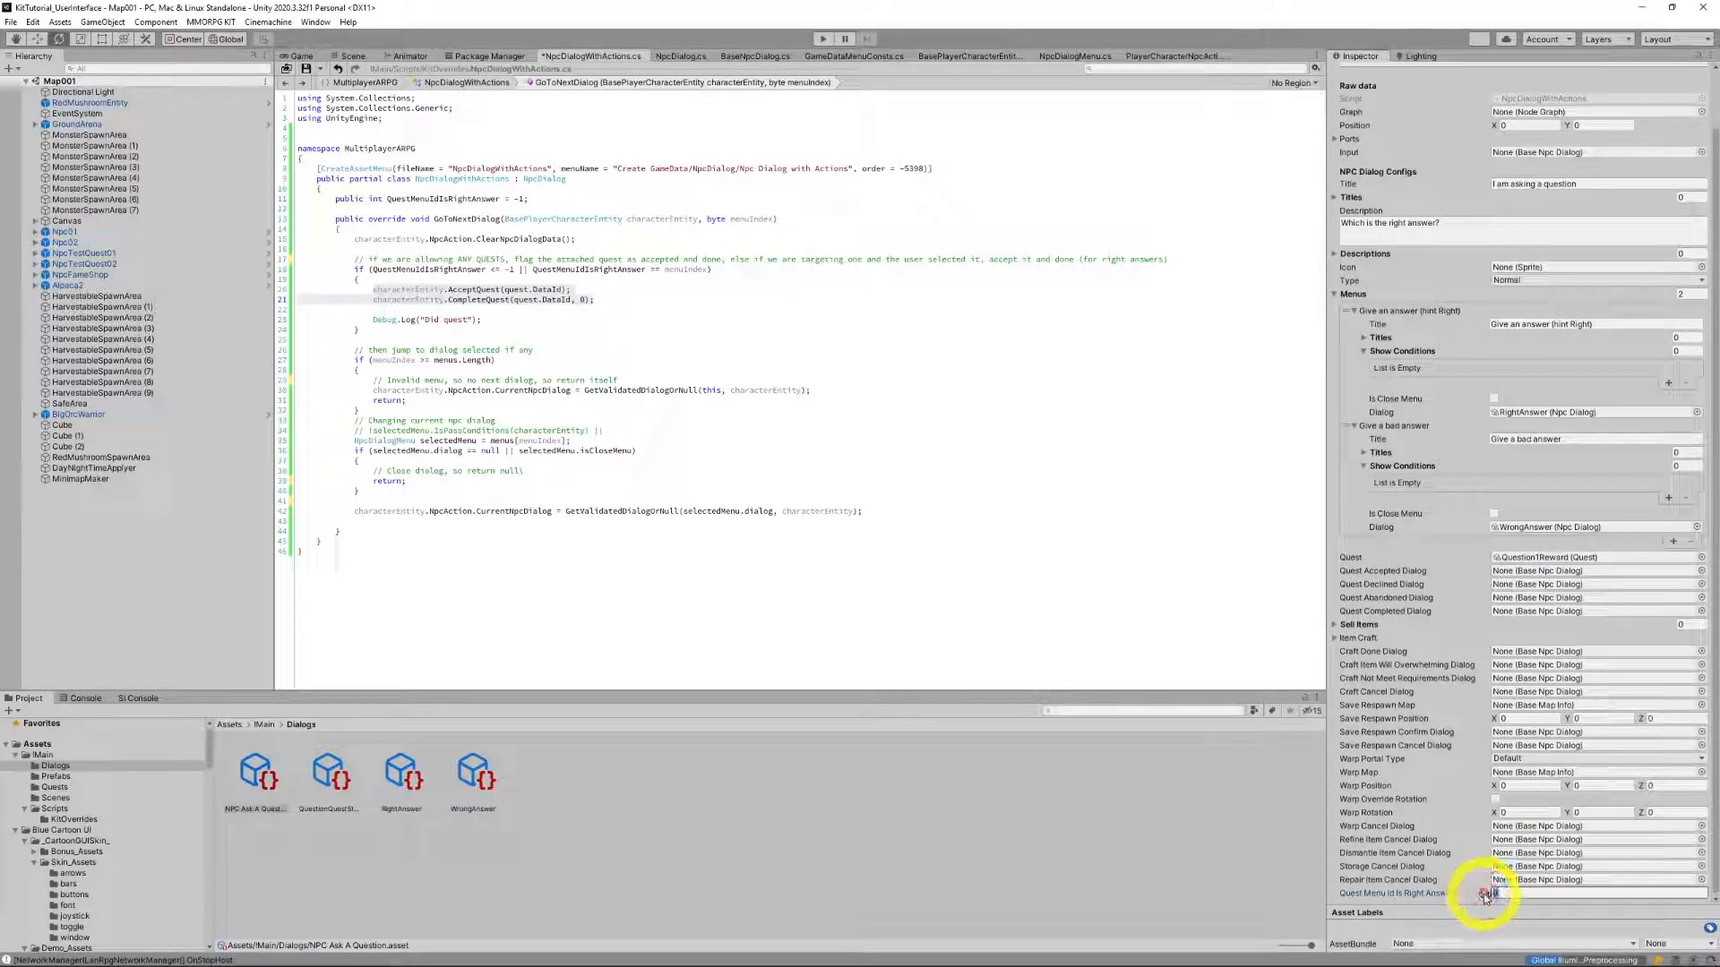
text(-1)
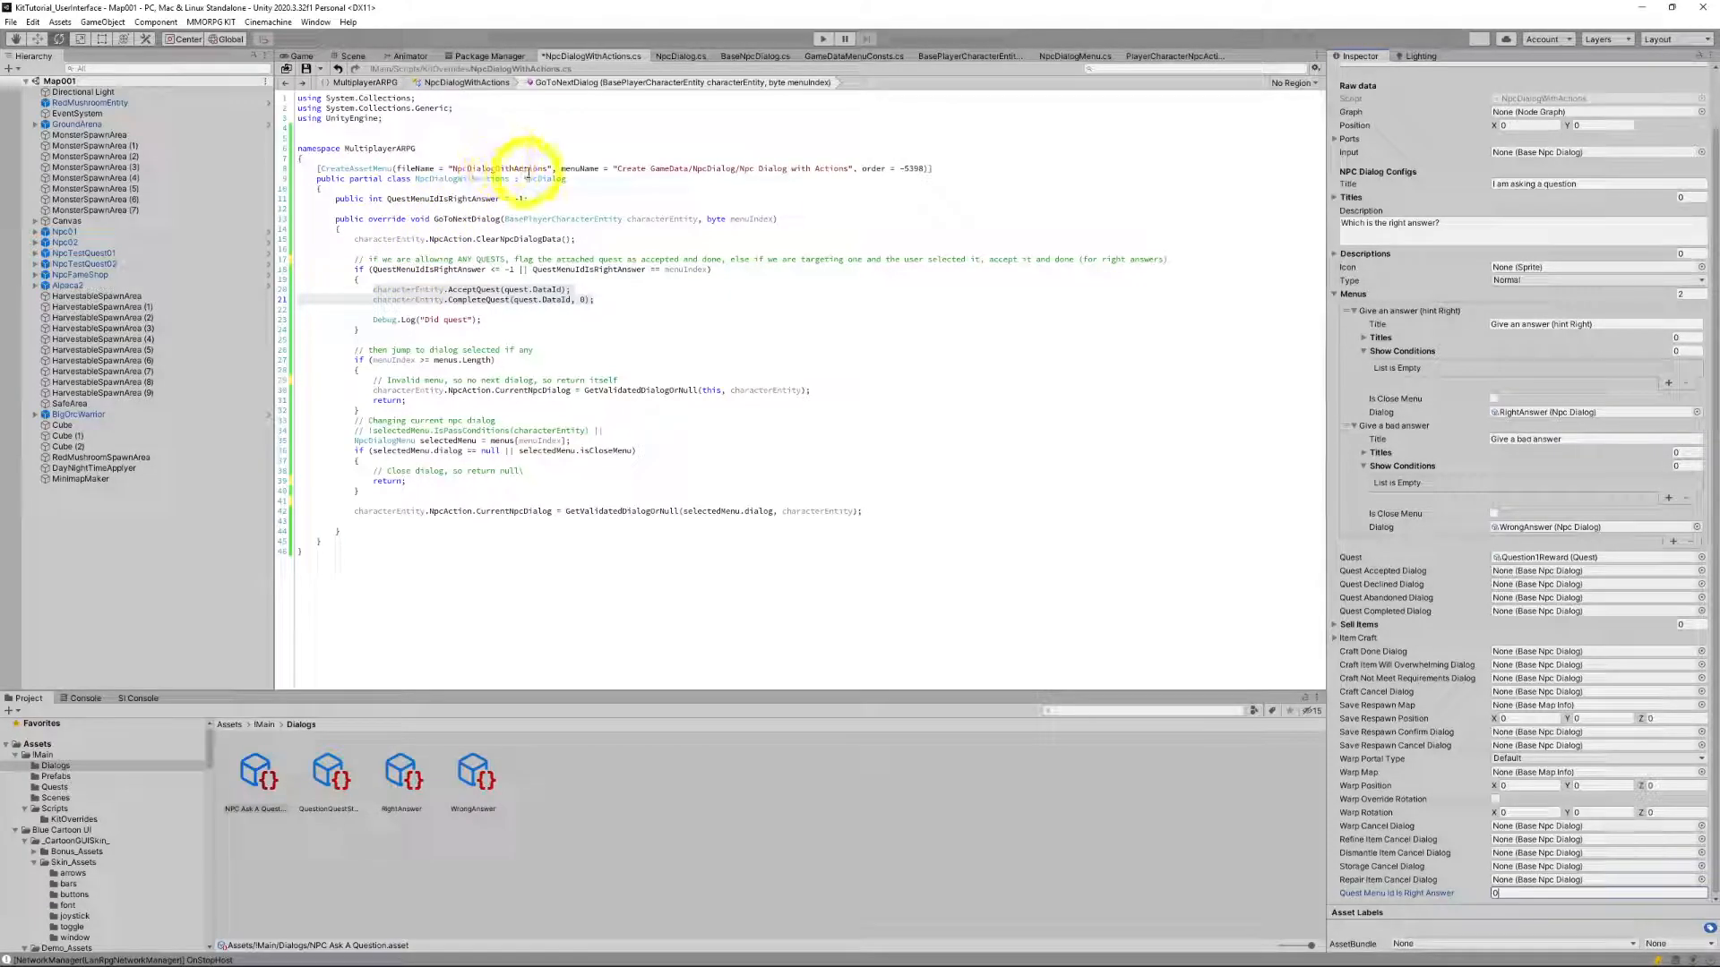
click(541, 178)
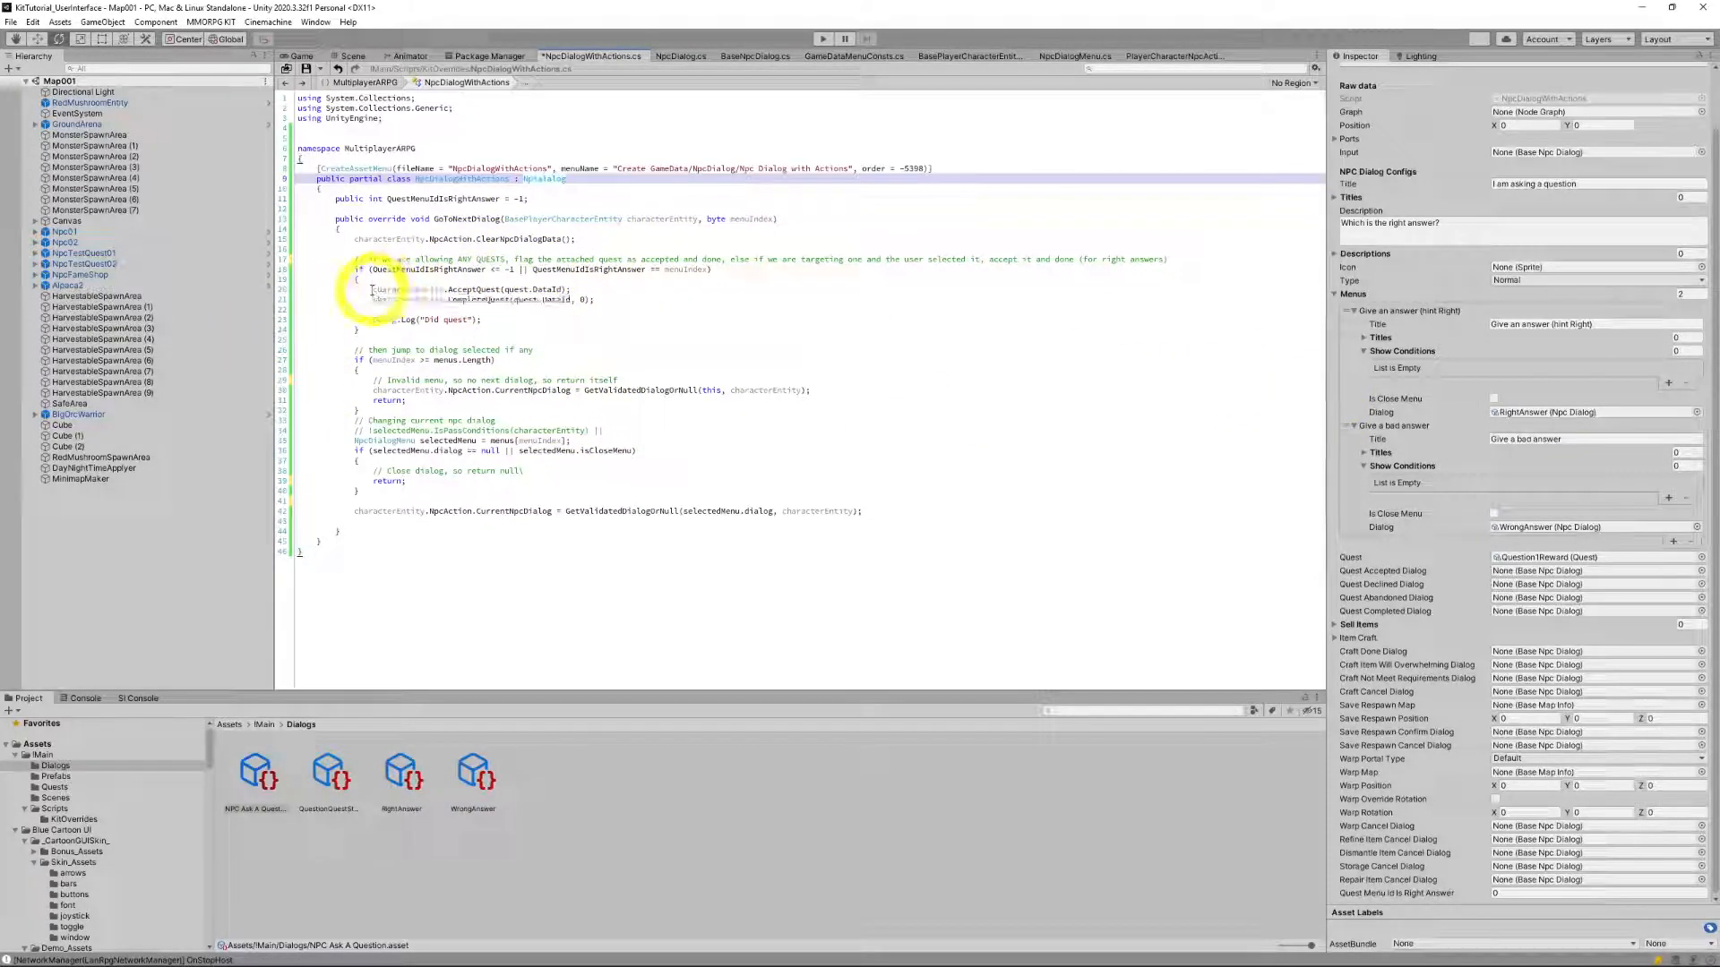
drag(373, 289, 618, 299)
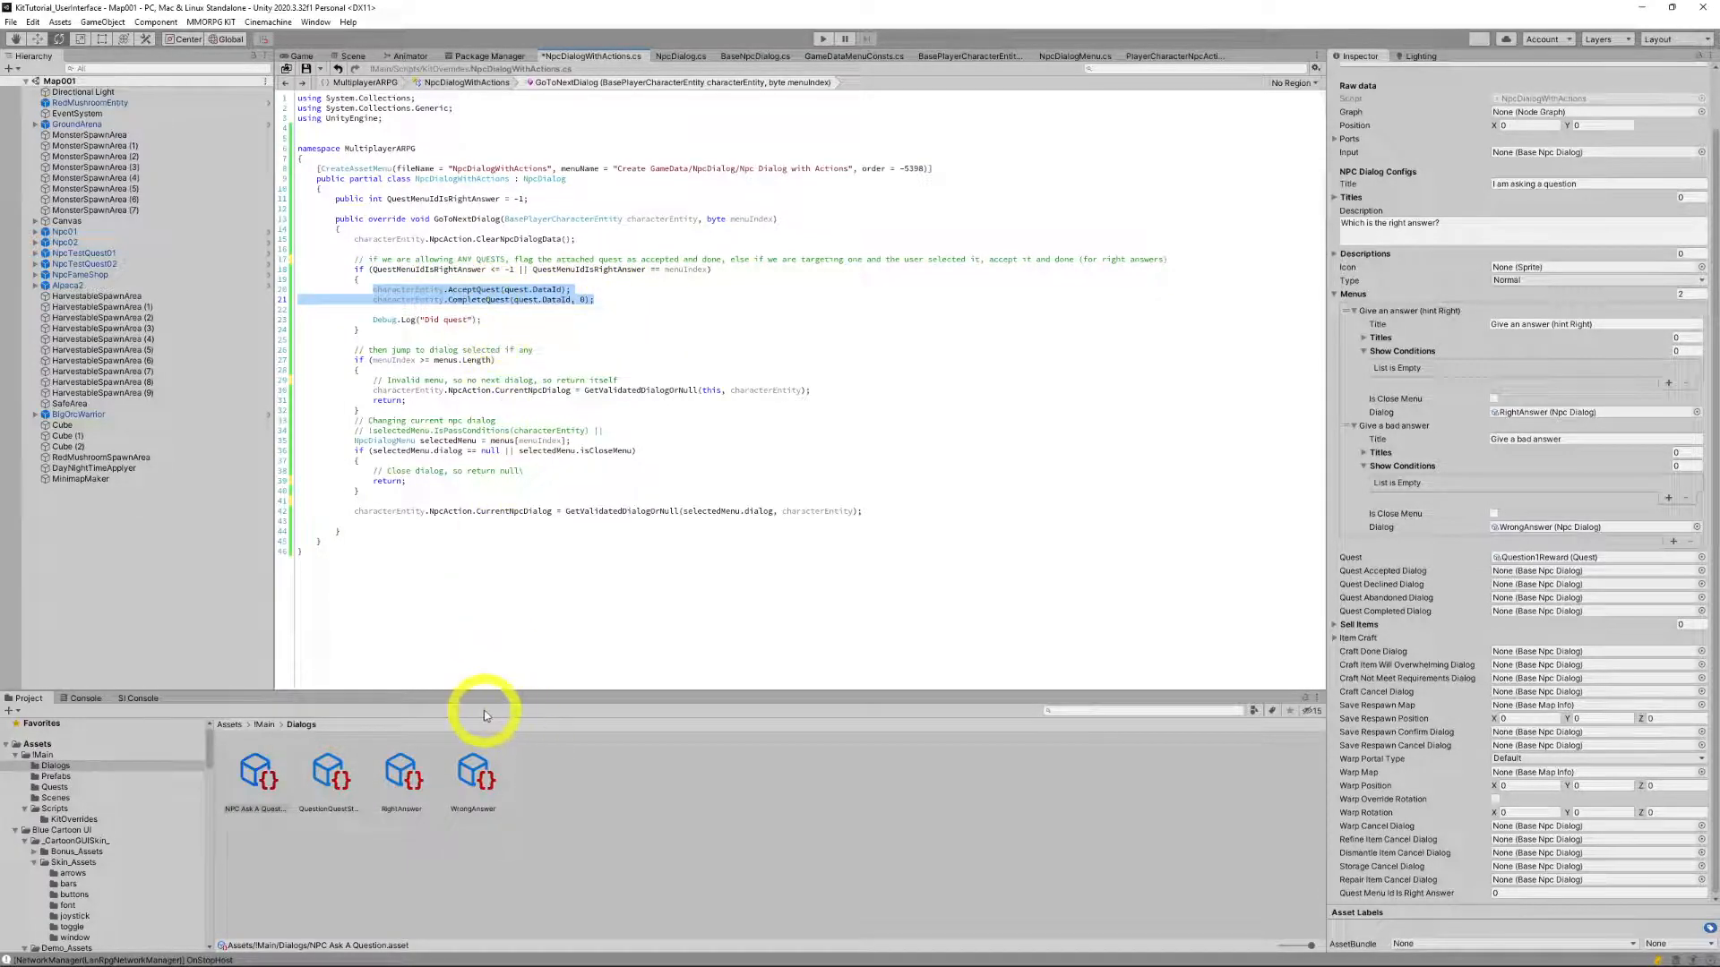
Step: Create an Npc Dialog with Actions asset named saSASD in the Dialogs folder
right_click(609, 788)
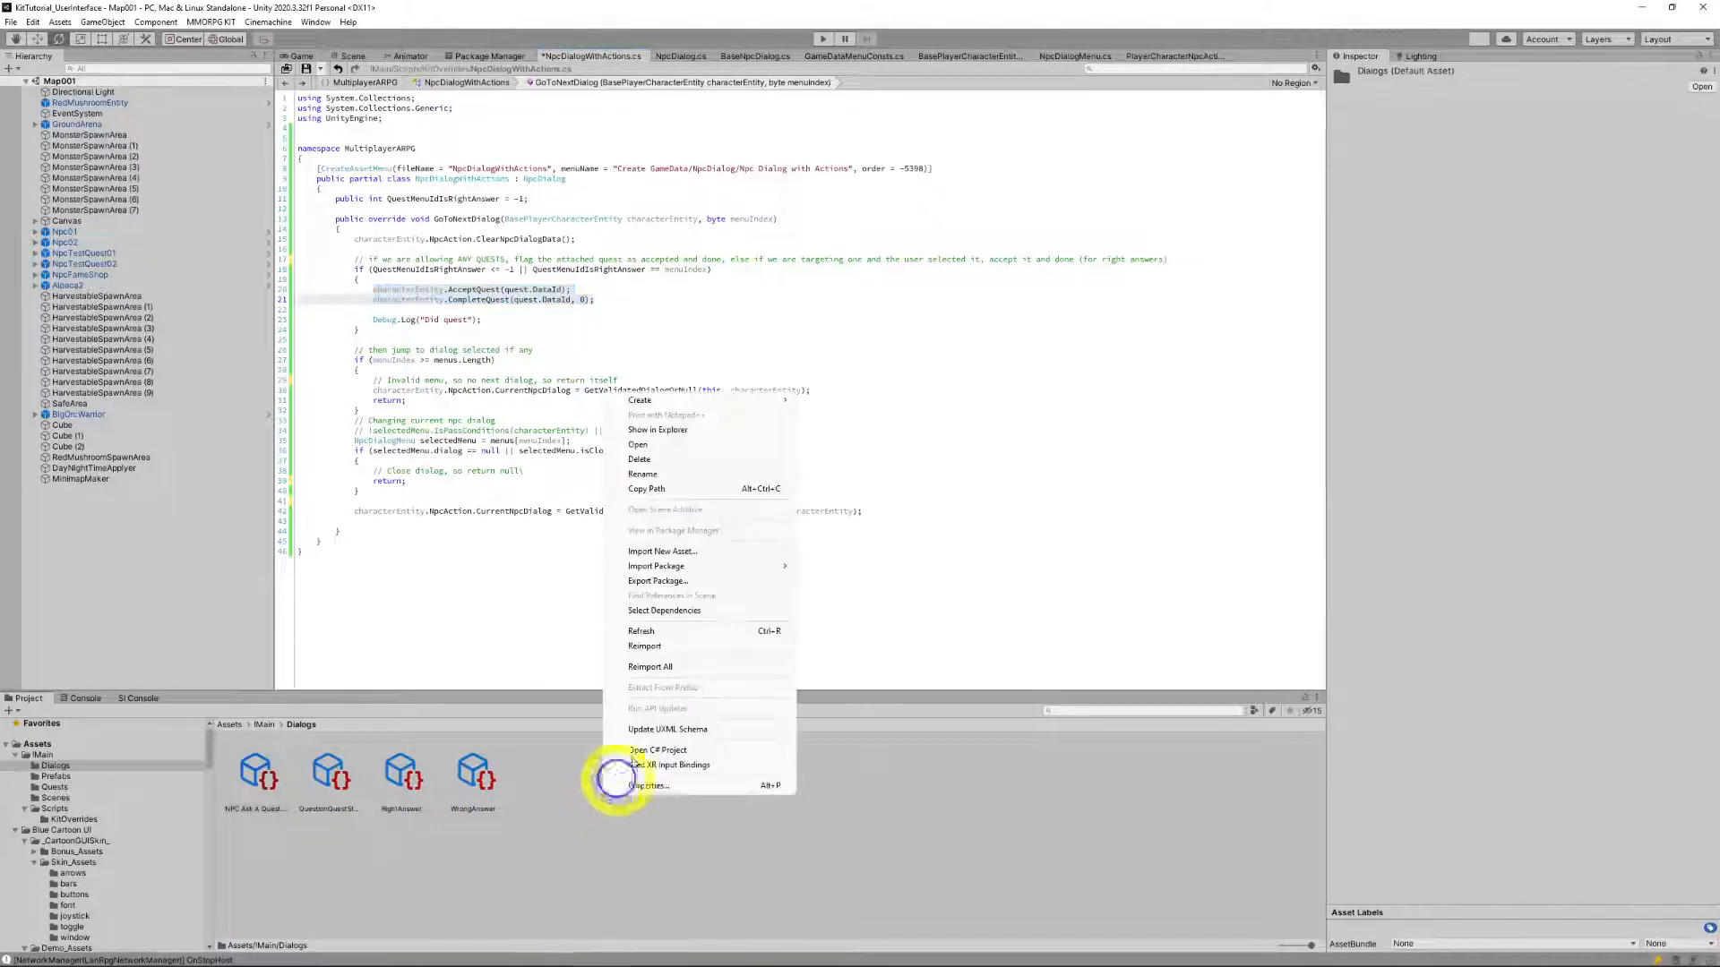
mouse_move(685, 399)
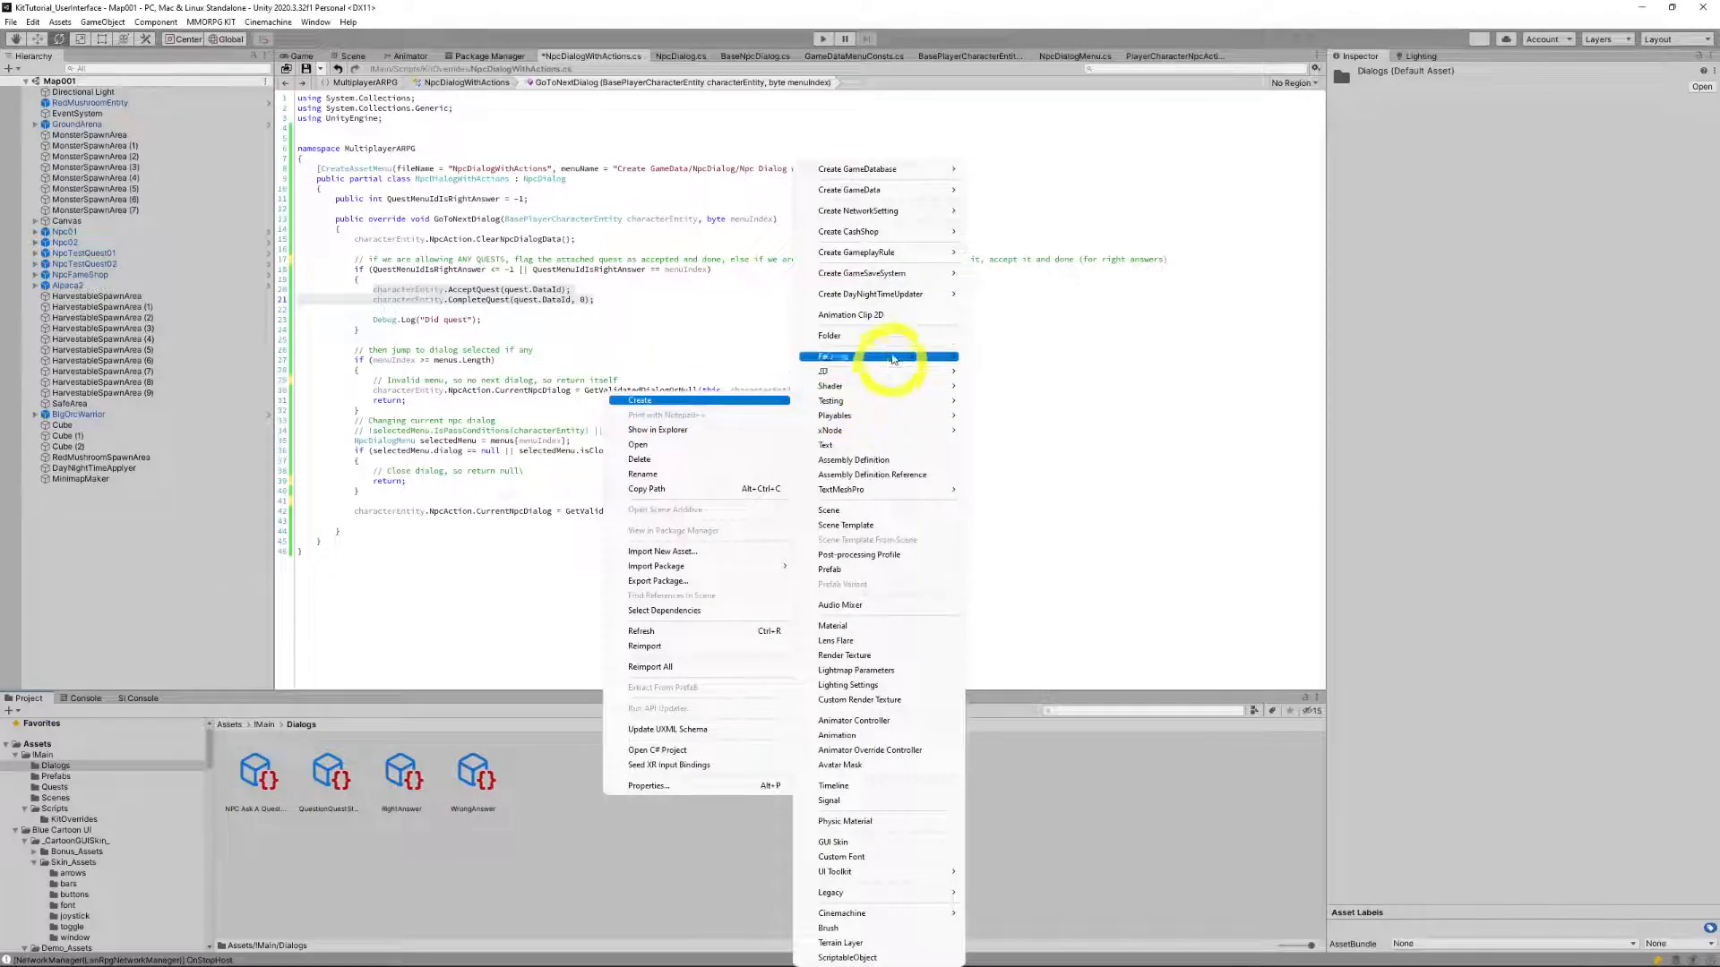
mouse_move(864, 190)
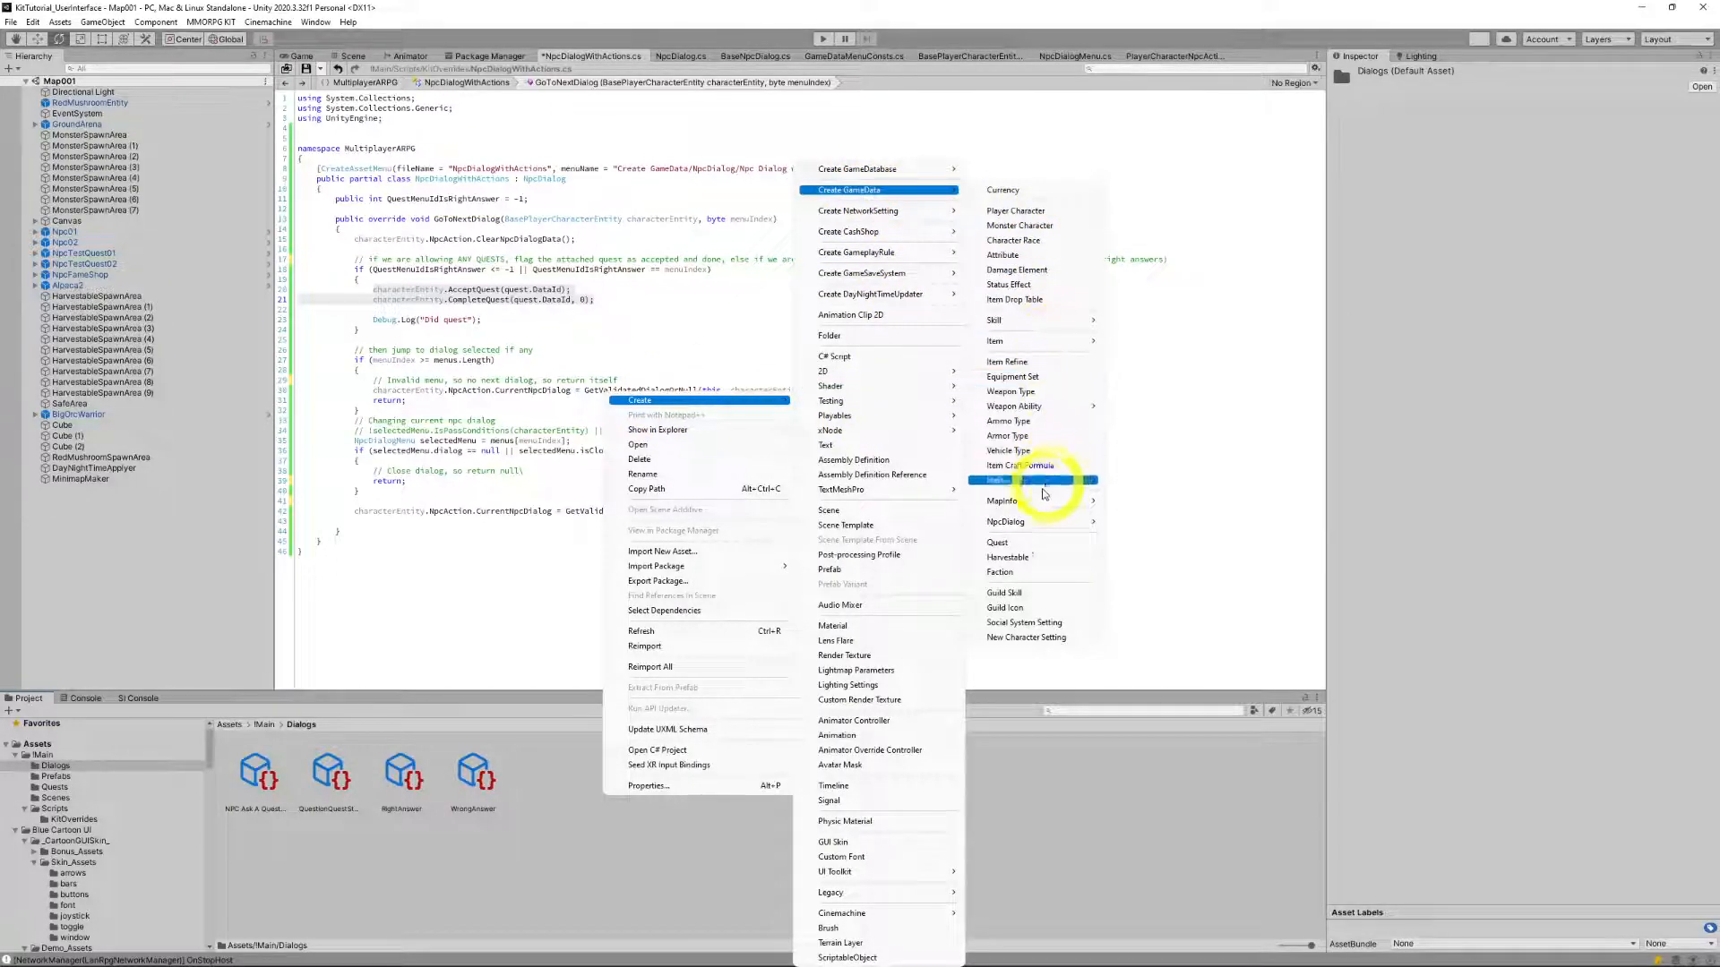
mouse_move(1012, 522)
click(1155, 541)
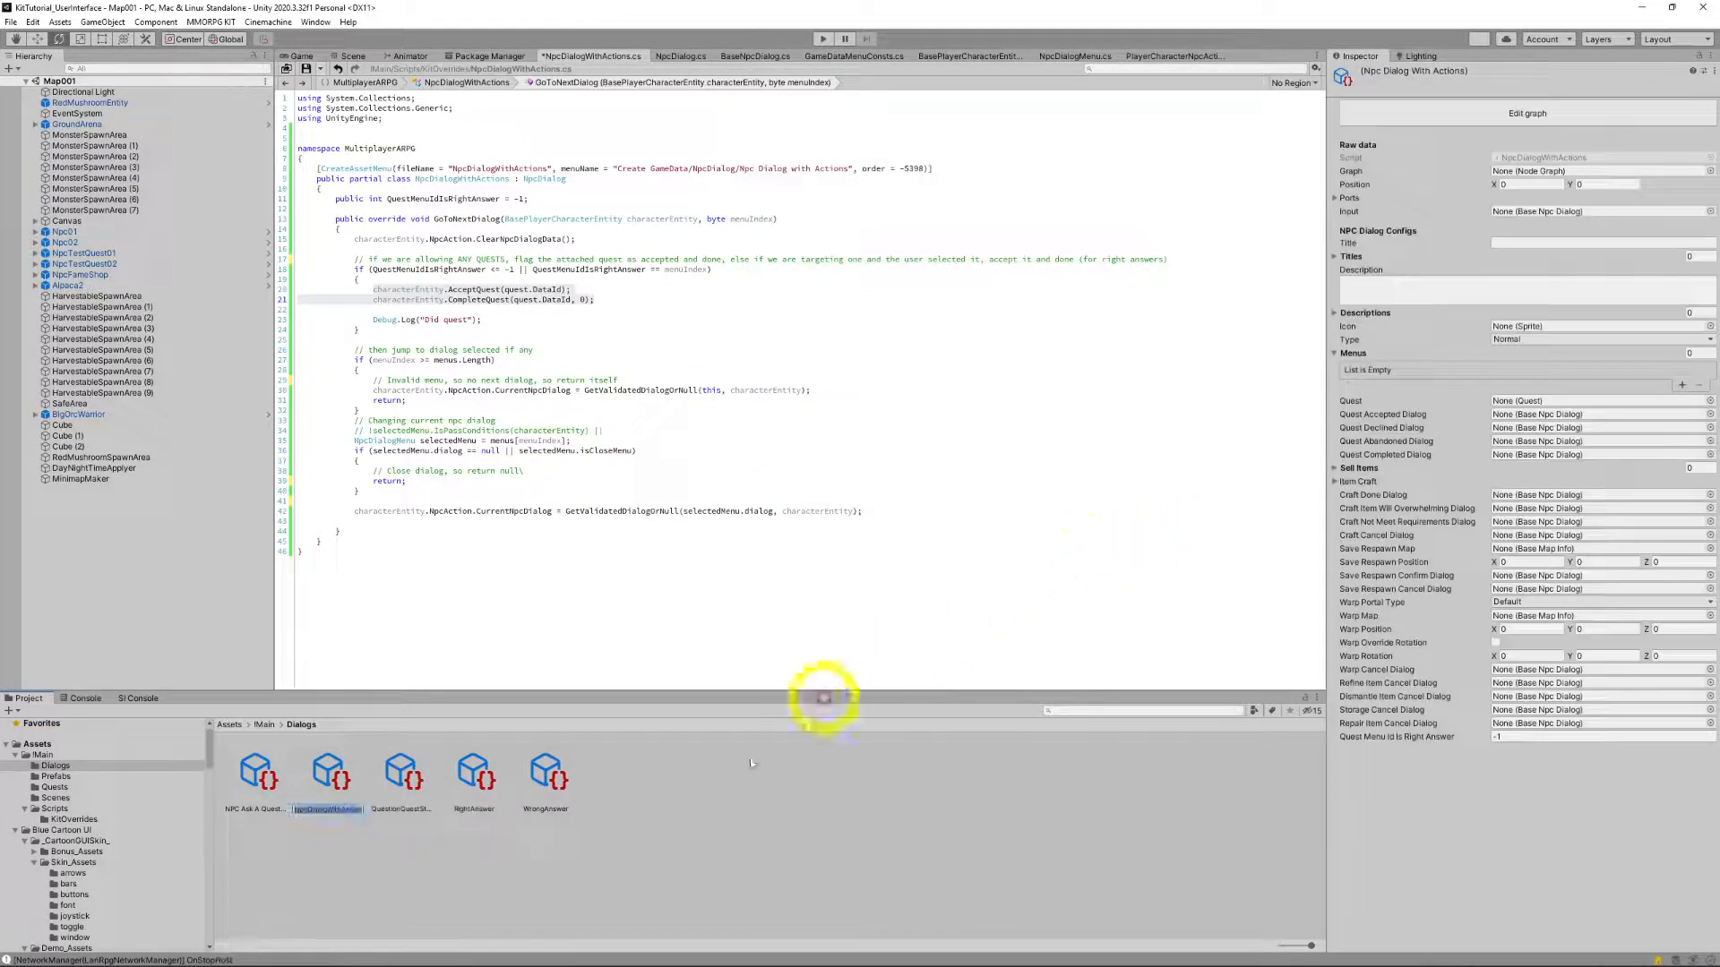
key(BackSpace)
click(332, 775)
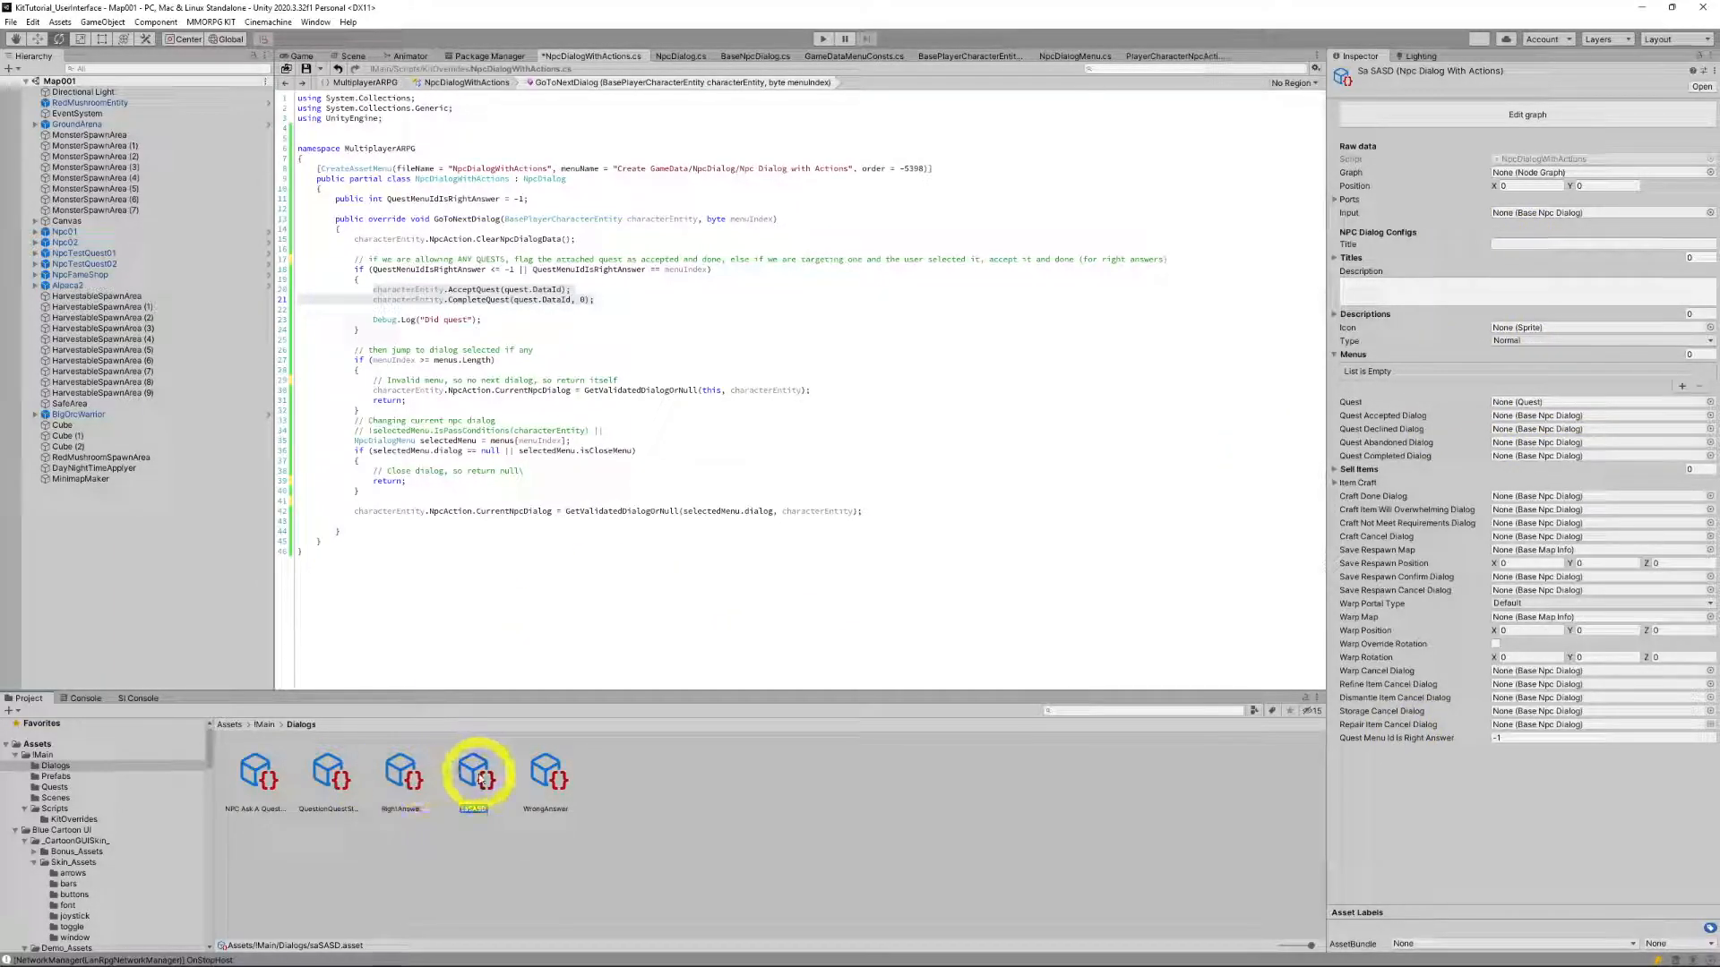
Step: Delete the saSASD test dialog asset from the Dialogs folder
click(546, 778)
click(467, 782)
key(Delete)
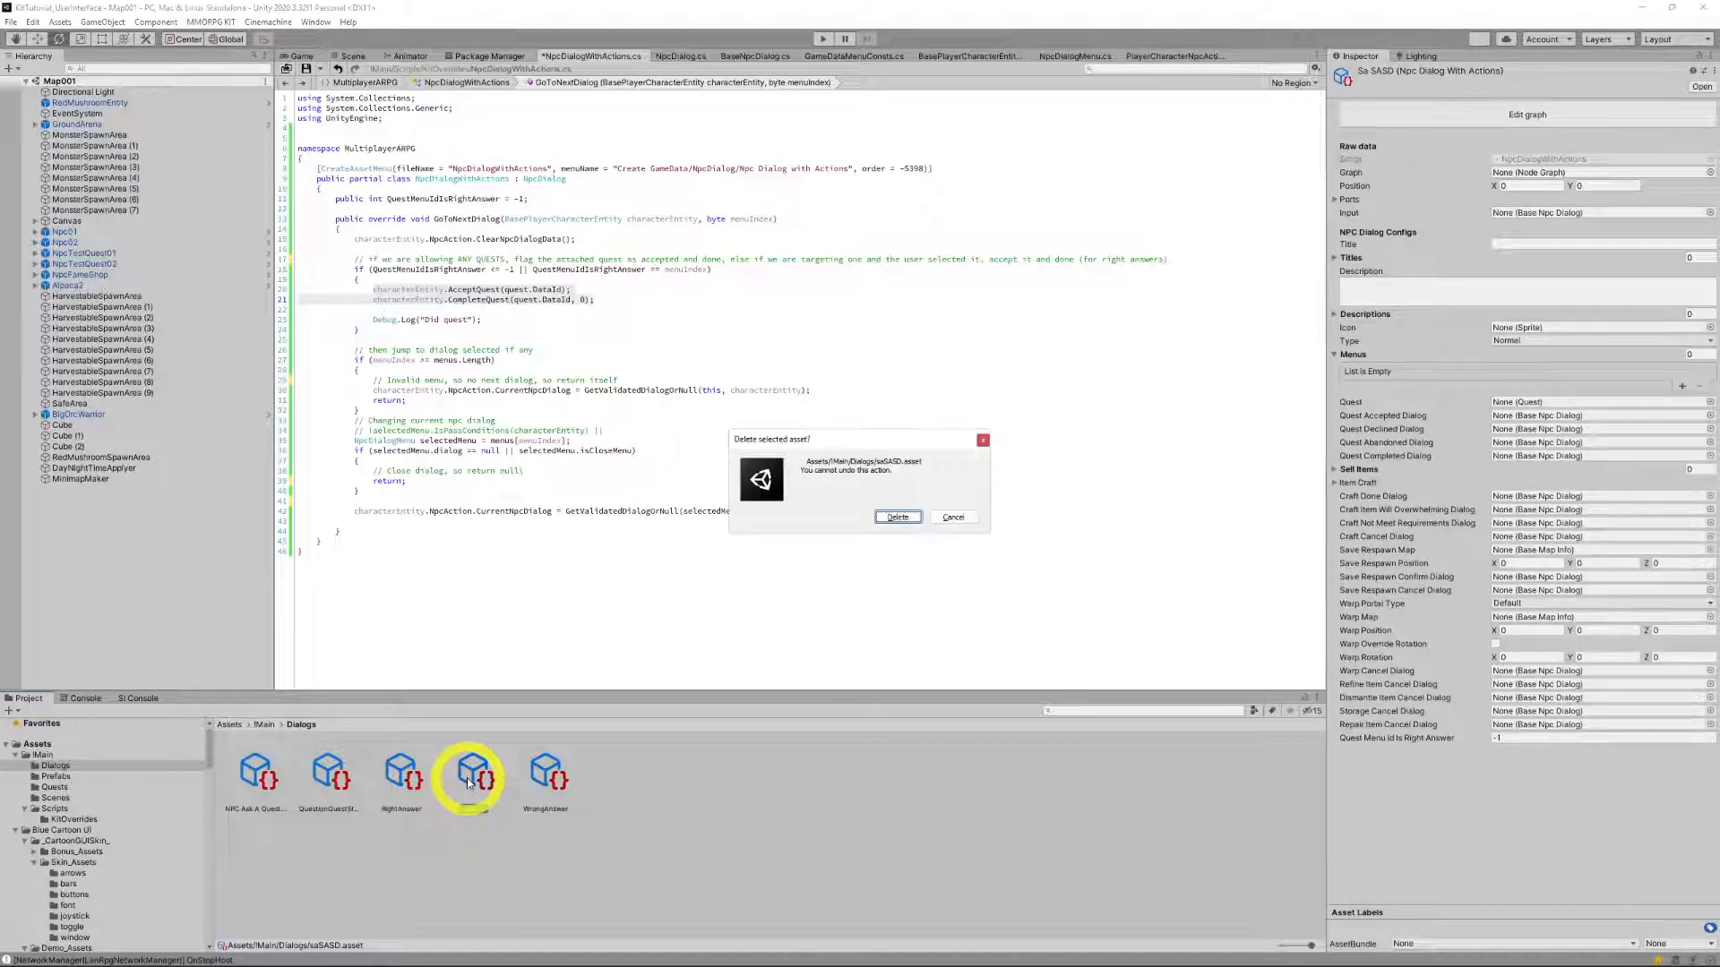
click(898, 517)
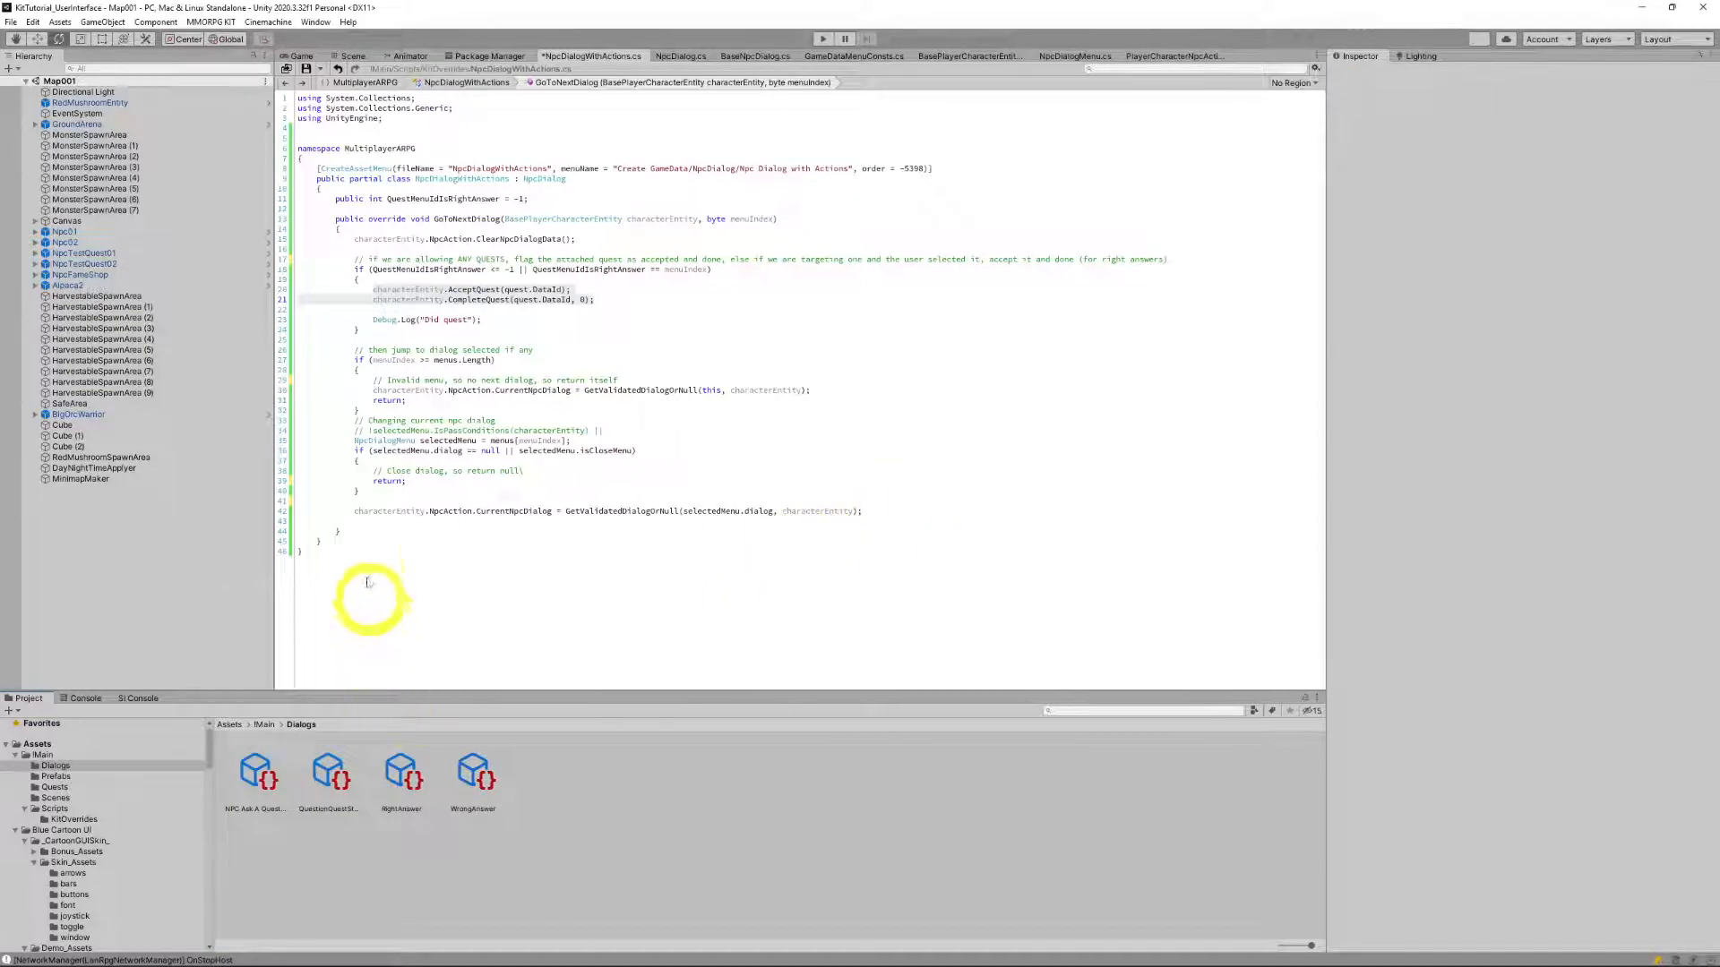